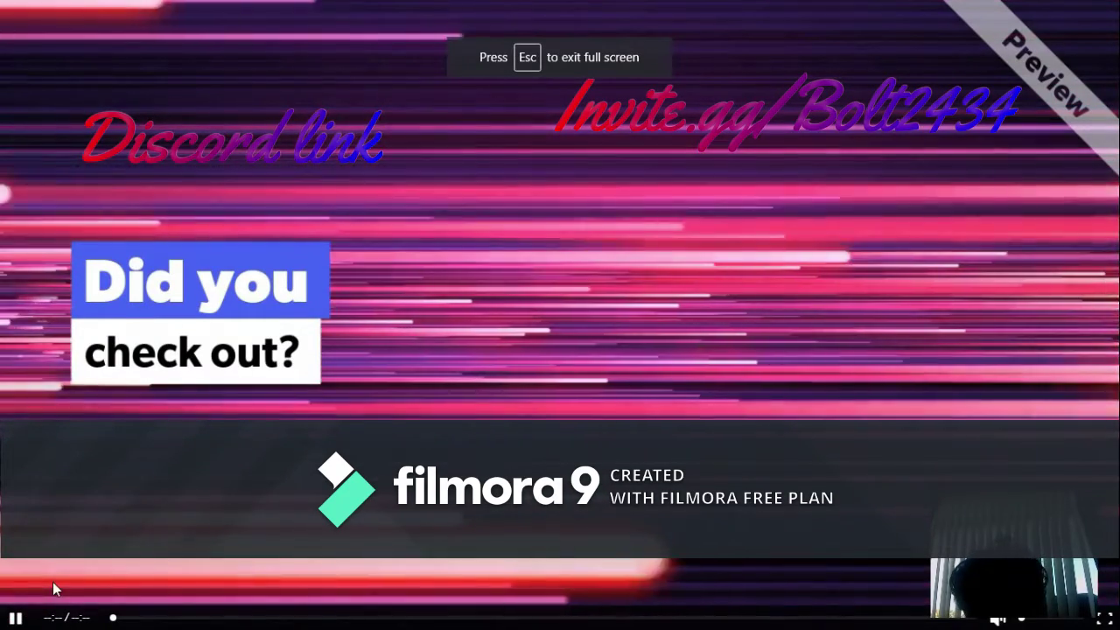
- Lower the system volume, then raise it slightly
{"action": "key", "text": "XF86AudioLowerVolume"}
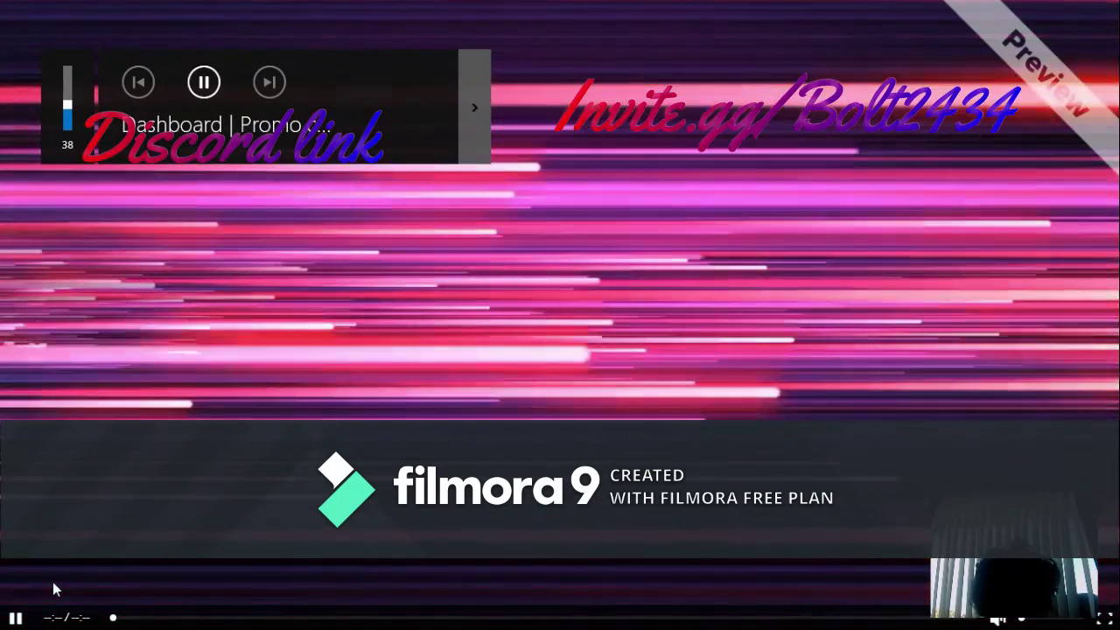
{"action": "key", "text": "XF86AudioLowerVolume"}
{"action": "key", "text": "XF86AudioLowerVolume"}
{"action": "key", "text": "XF86AudioLowerVolume"}
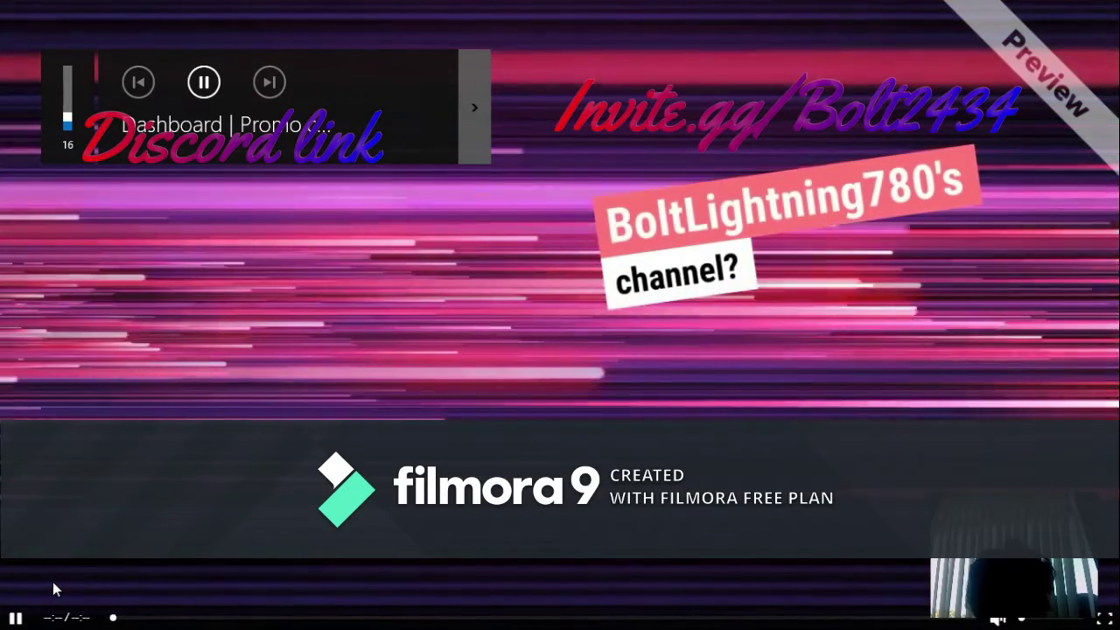
{"action": "key", "text": "XF86AudioRaiseVolume"}
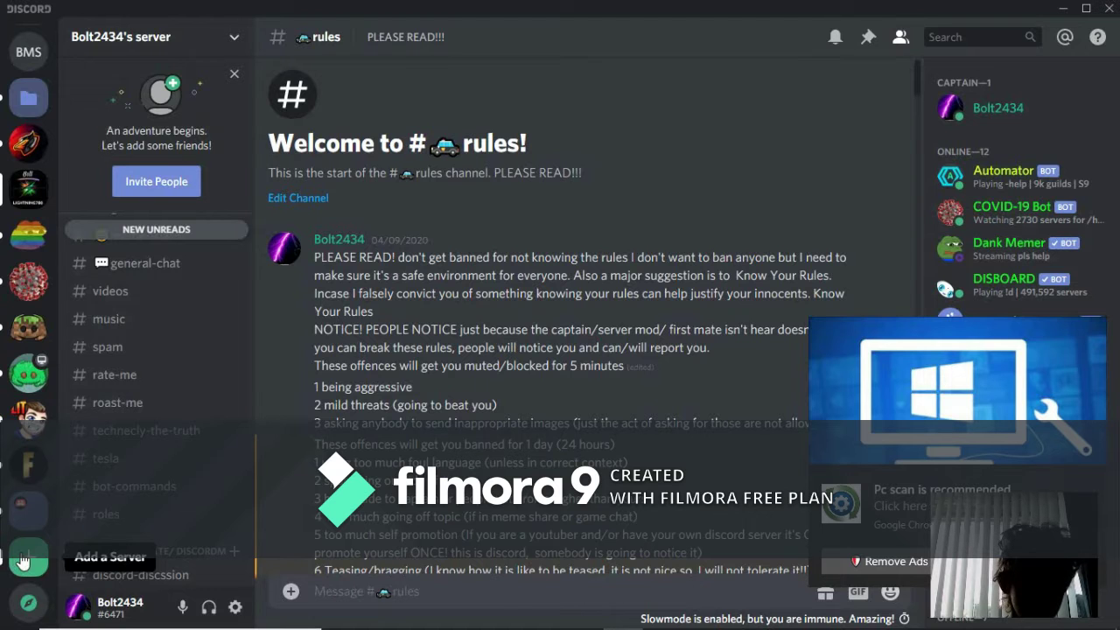
- Start creating a brand-new server and name it Discord
{"action": "left_click", "coordinate": [22, 561]}
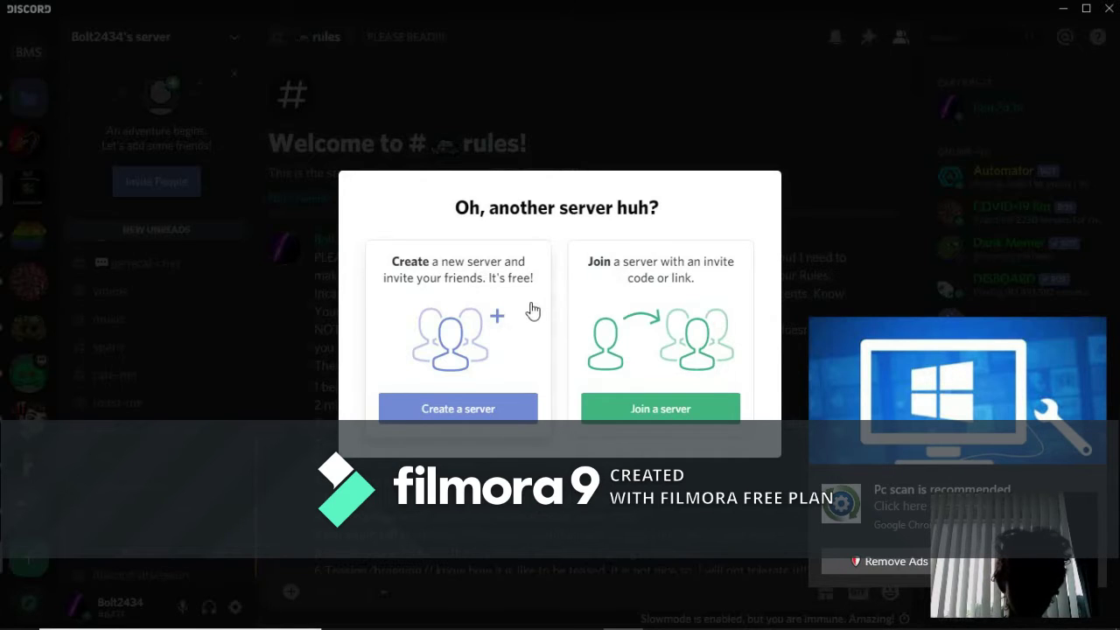
{"action": "left_click", "coordinate": [461, 410]}
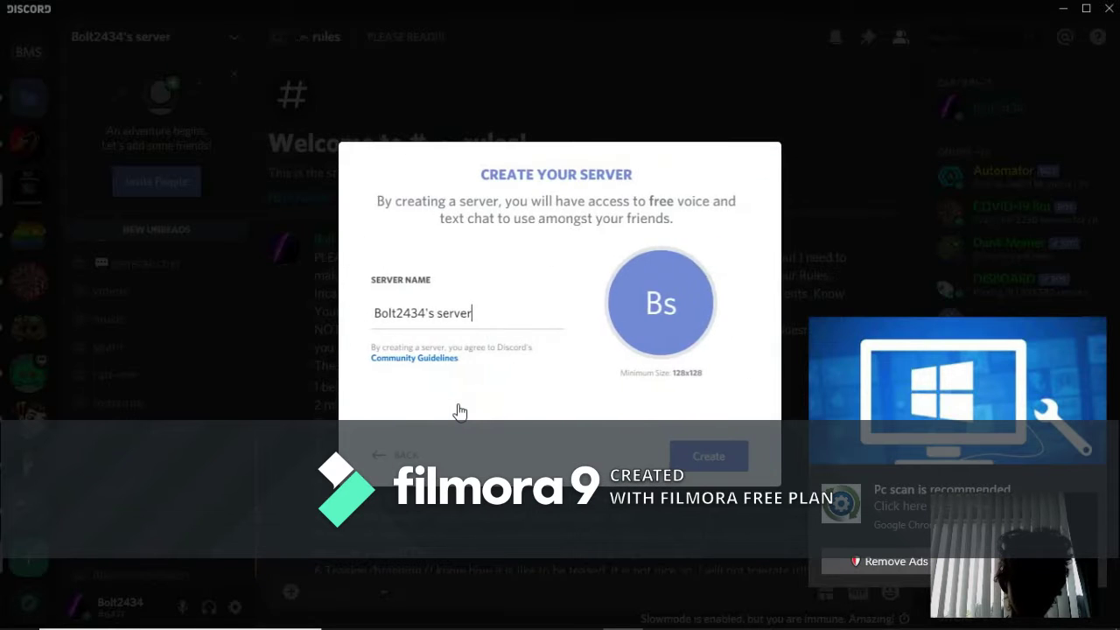
{"action": "type", "text": "]"}
{"action": "key", "text": "BackSpace"}
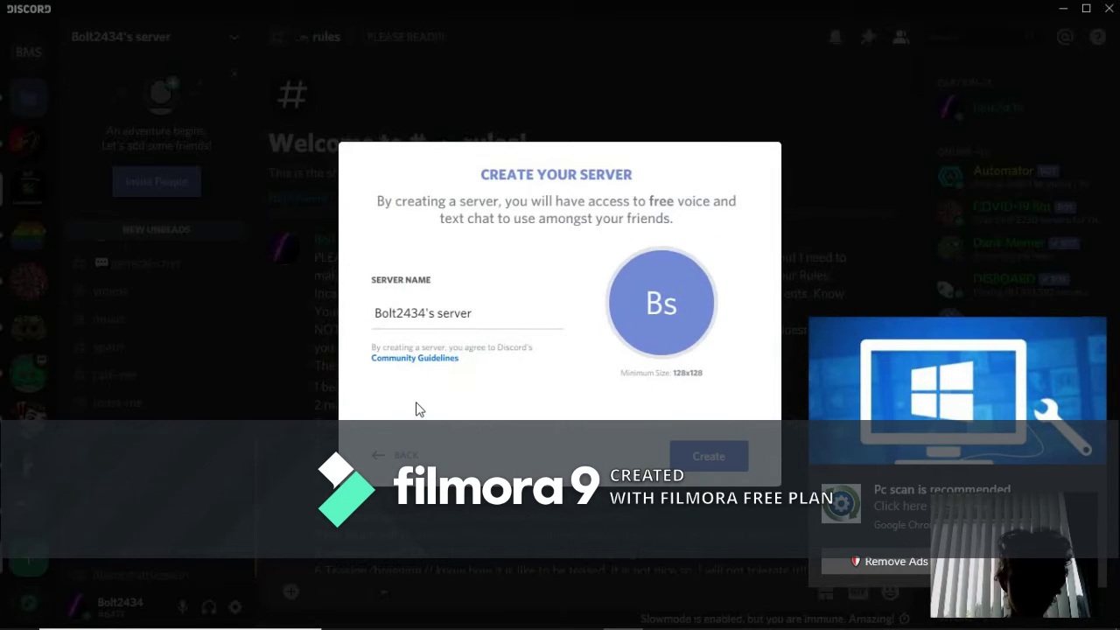
{"action": "key", "text": "ctrl+a"}
{"action": "type", "text": "Bol"}
{"action": "key", "text": "BackSpace"}
{"action": "key", "text": "BackSpace"}
{"action": "key", "text": "BackSpace"}
{"action": "type", "text": "D"}
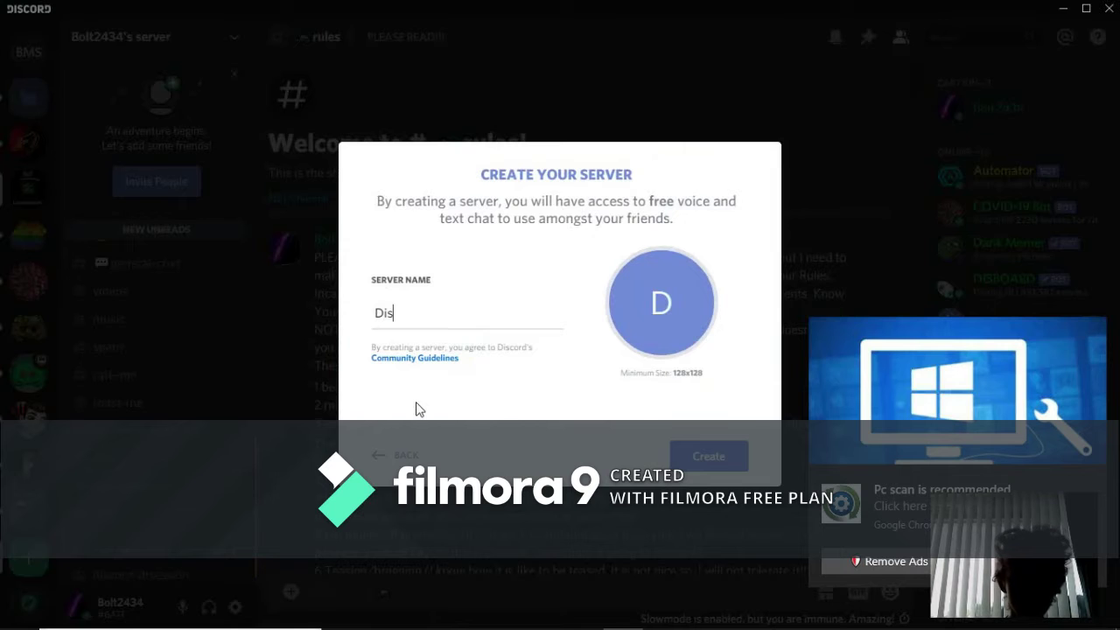
- Set the server icon to the minecraft_diamond1600 image and apply it
{"action": "left_click", "coordinate": [632, 312]}
{"action": "scroll", "coordinate": [394, 157], "scroll_direction": "down", "scroll_amount": 10}
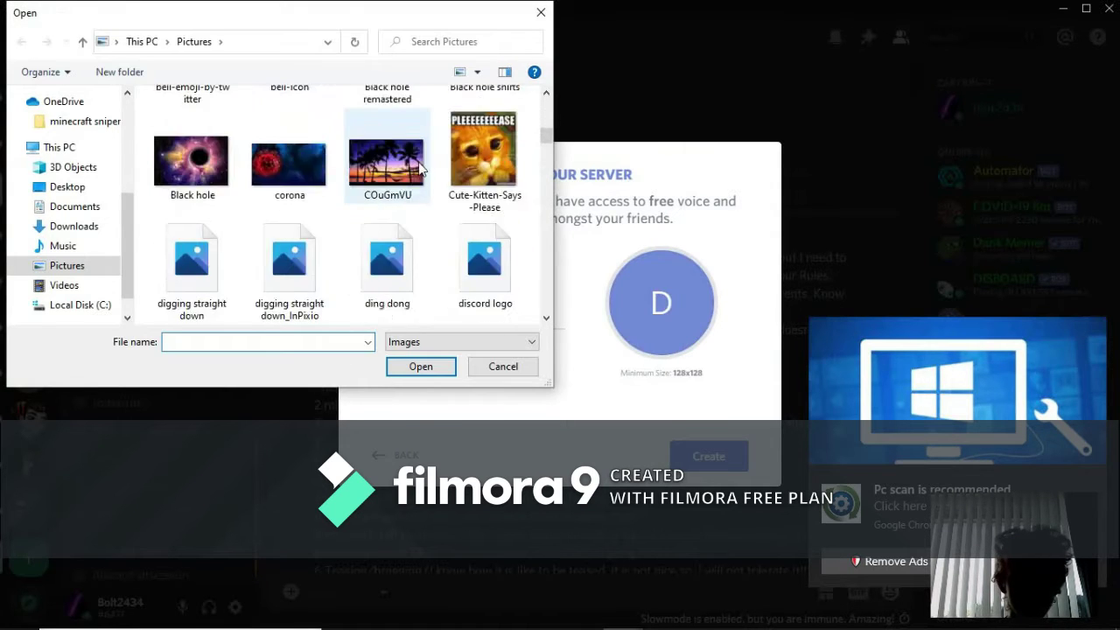
{"action": "scroll", "coordinate": [420, 168], "scroll_direction": "down", "scroll_amount": 15}
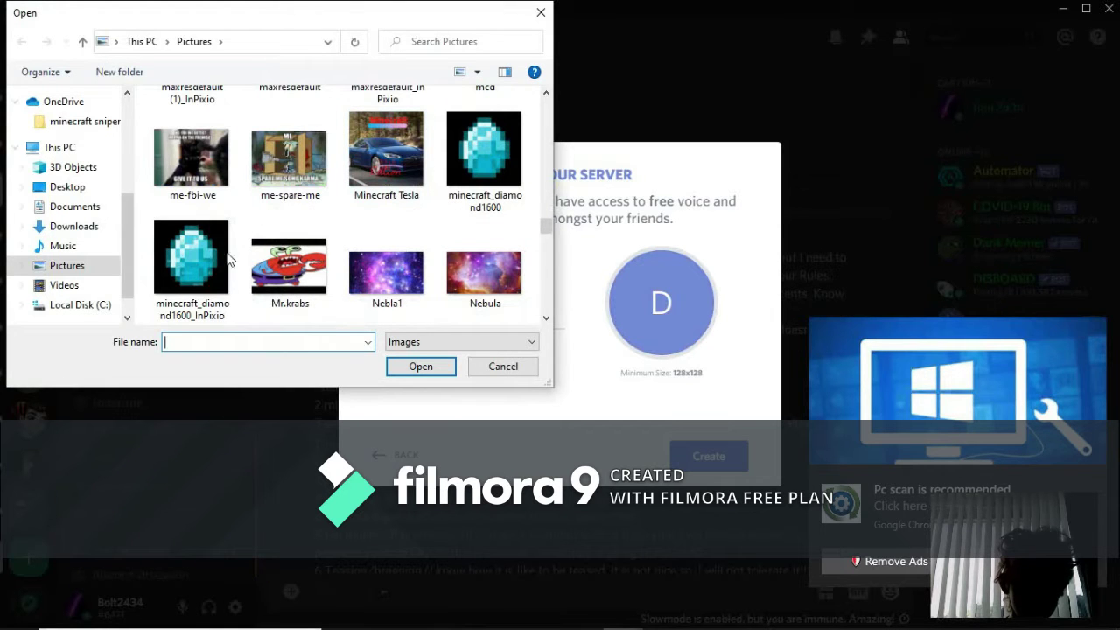
{"action": "double_click", "coordinate": [481, 153]}
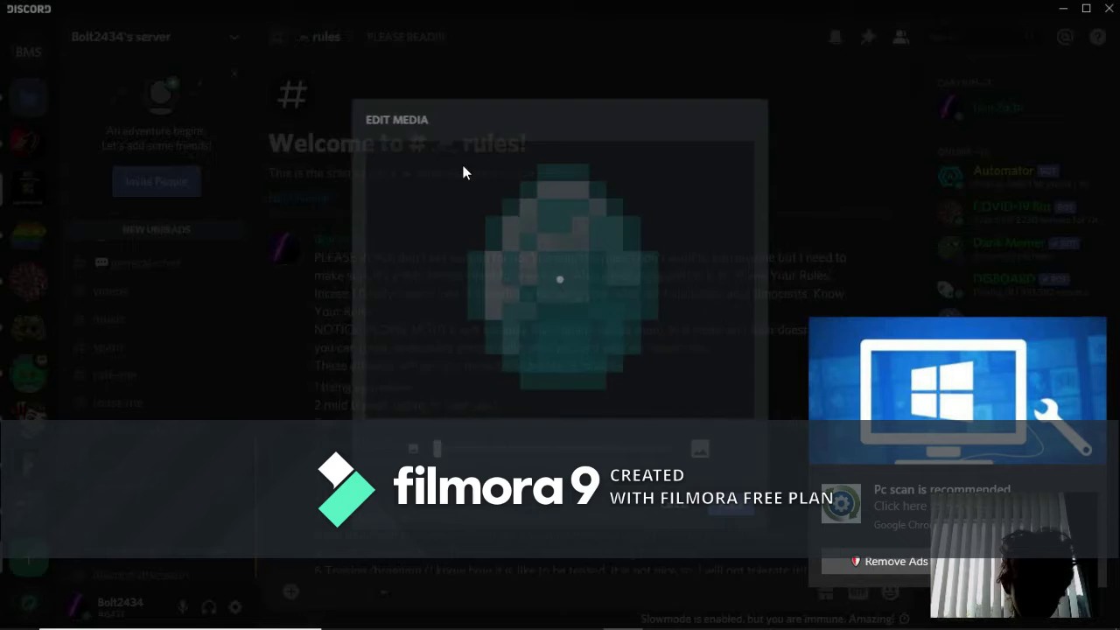
{"action": "left_click", "coordinate": [758, 551]}
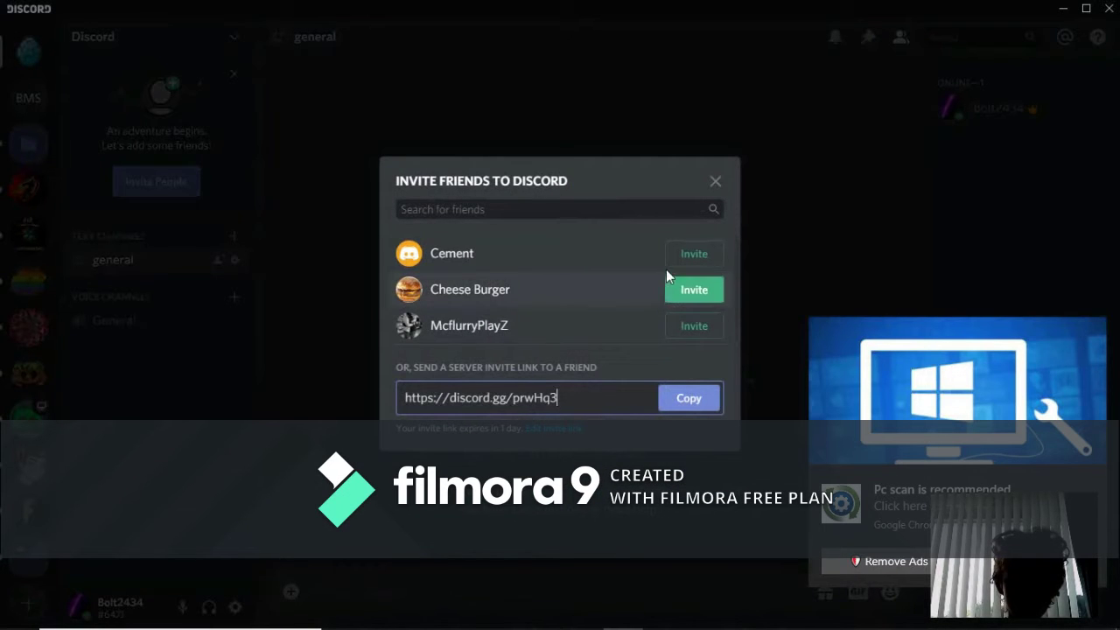
- Invite the first friend, select the default invite link, then reopen the invite window
{"action": "left_click", "coordinate": [687, 255]}
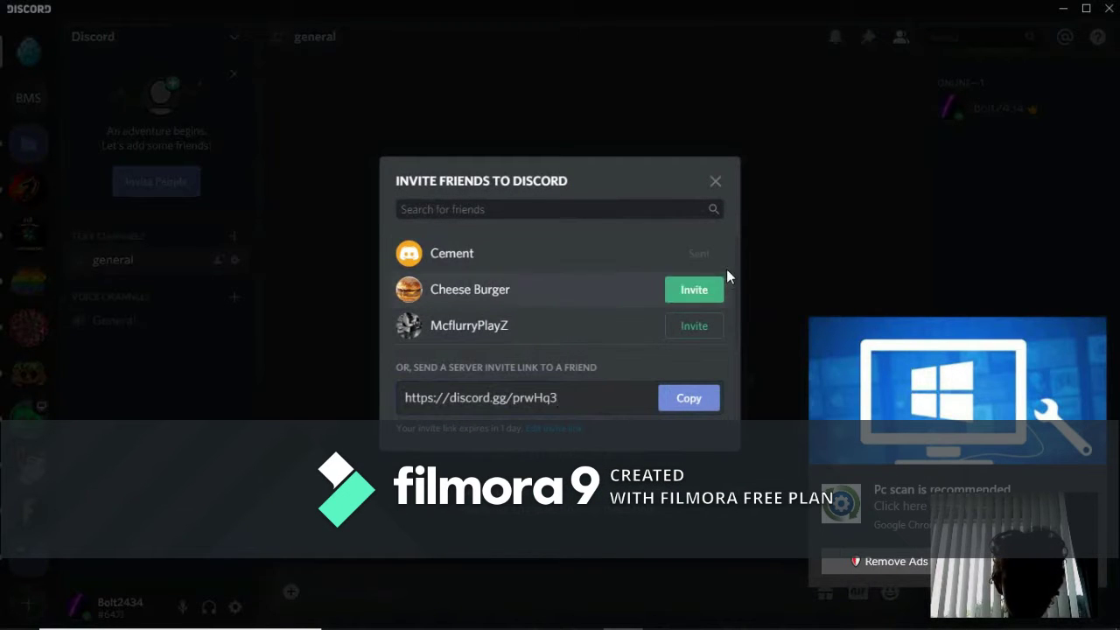
{"action": "left_click", "coordinate": [569, 393]}
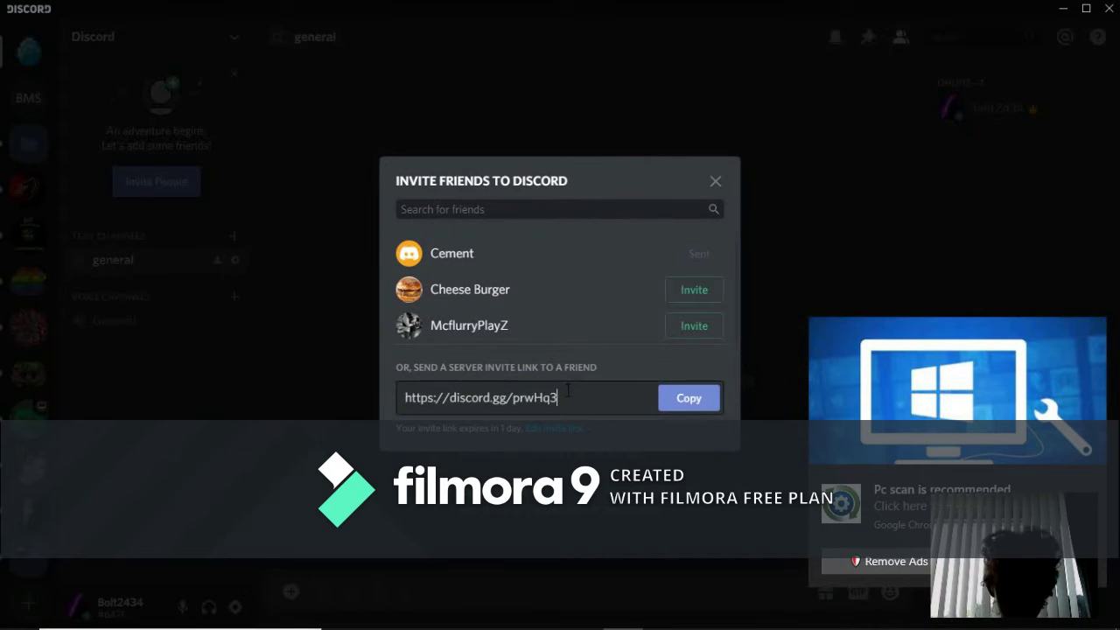
{"action": "left_click", "coordinate": [568, 393]}
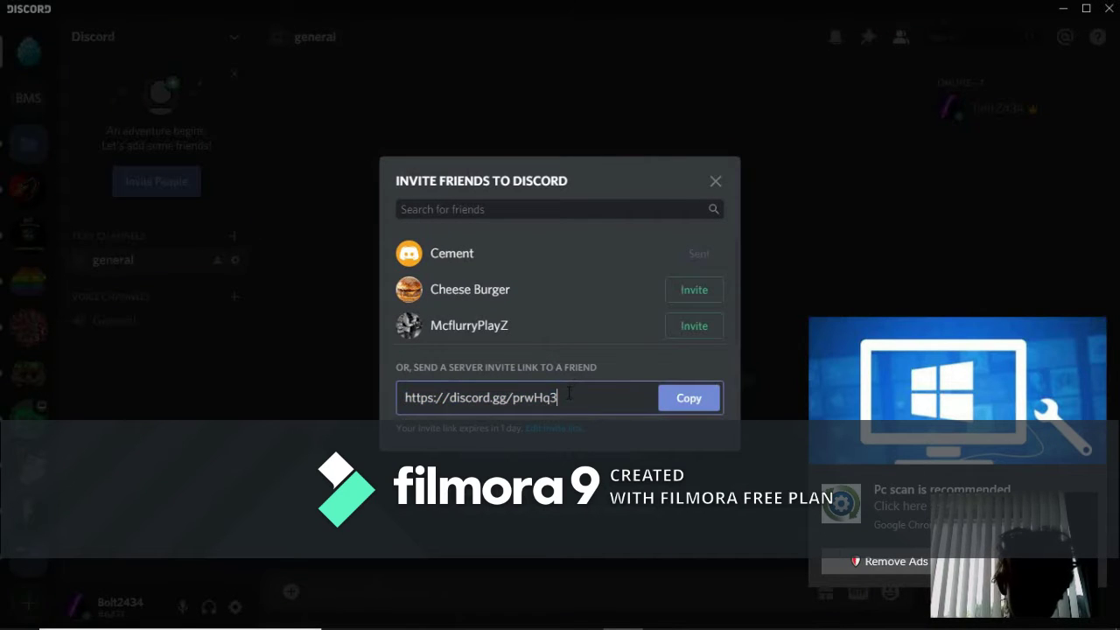
{"action": "left_click_drag", "start_coordinate": [569, 393], "coordinate": [366, 371]}
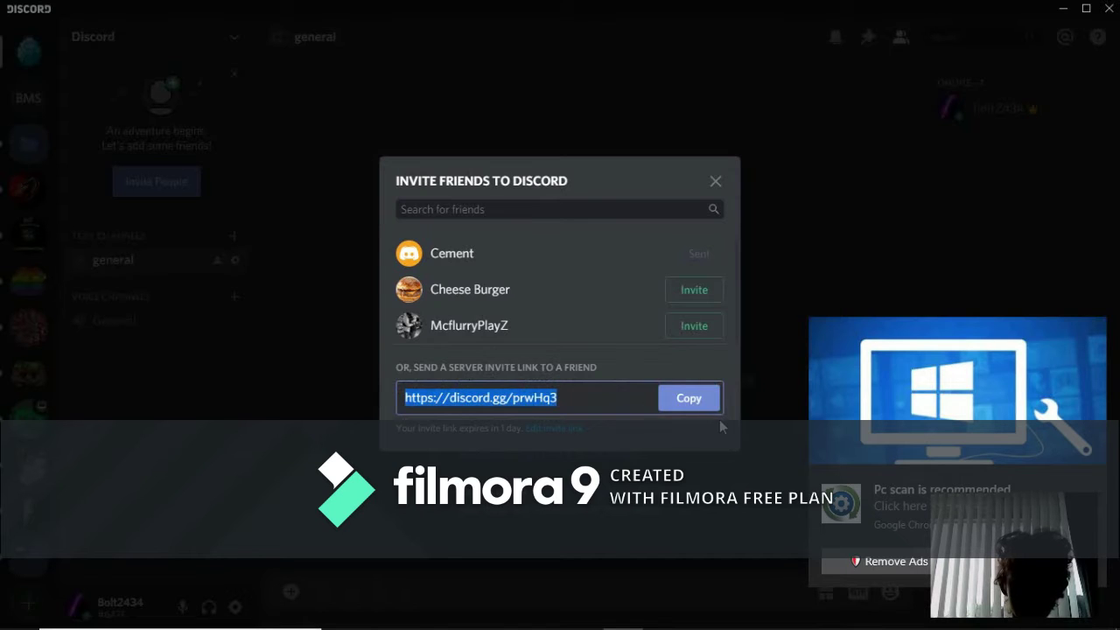
{"action": "left_click", "coordinate": [700, 406]}
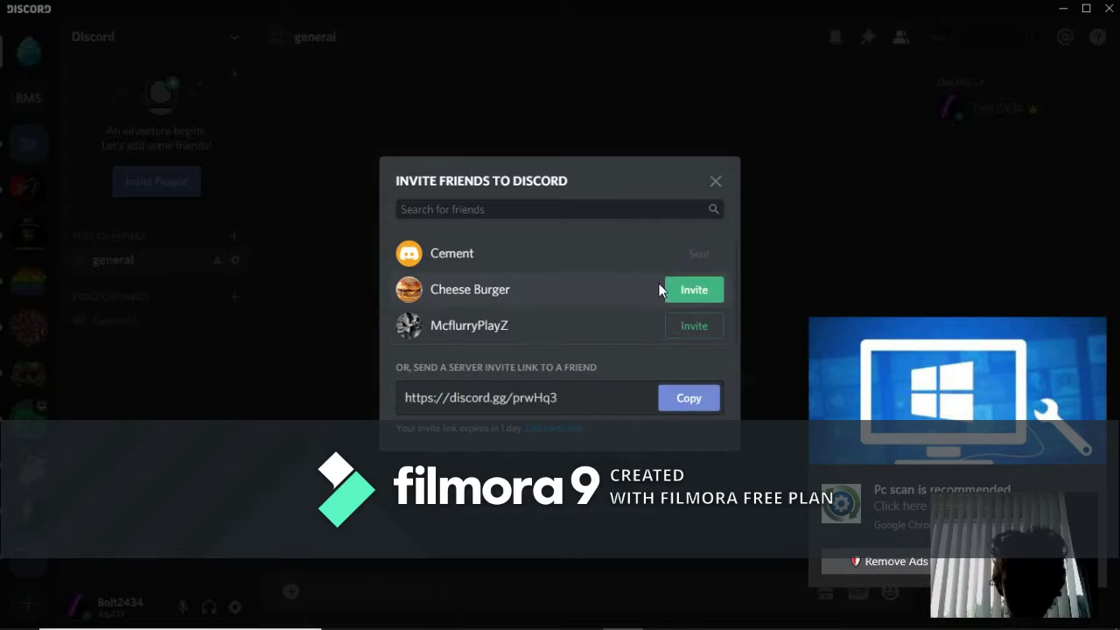
{"action": "left_click", "coordinate": [681, 124]}
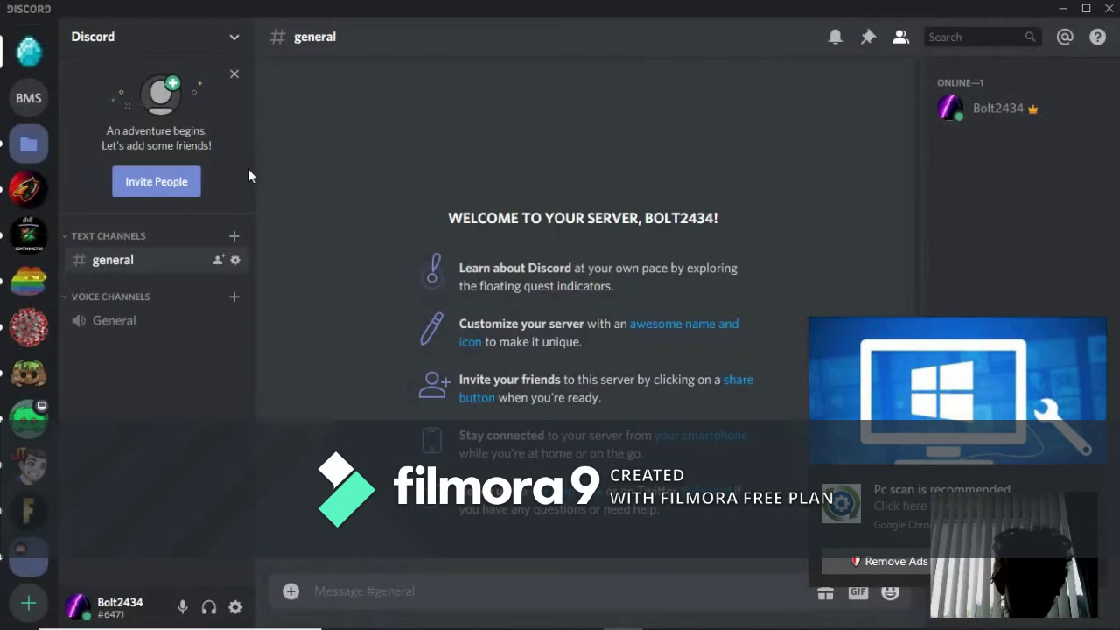
{"action": "left_click", "coordinate": [184, 179]}
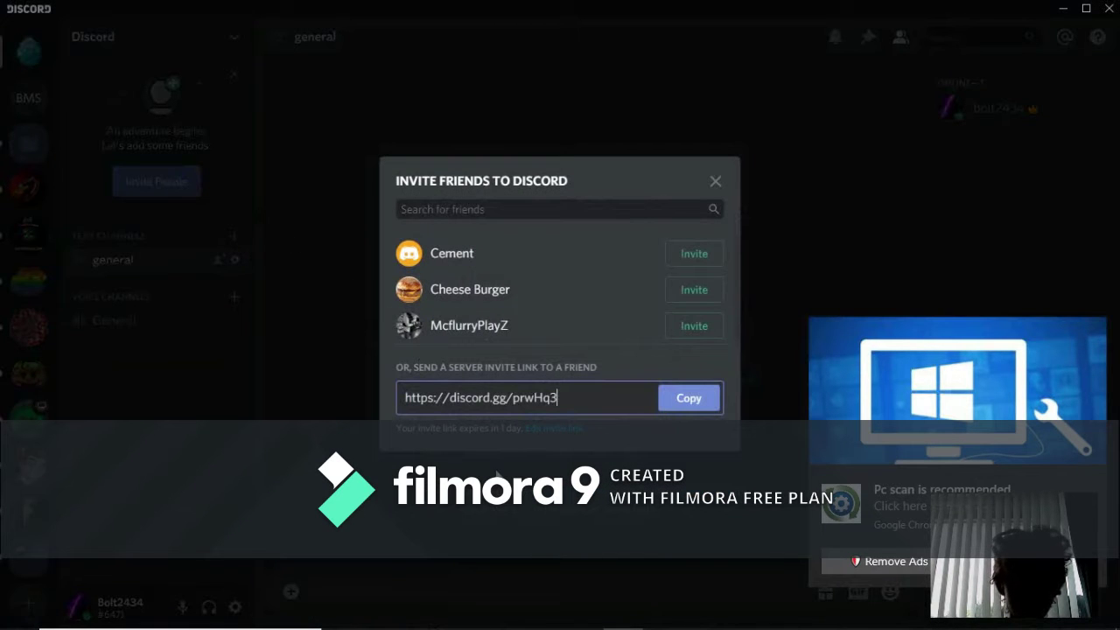
- Generate a new invite link set to never expire with no use limit
{"action": "left_click", "coordinate": [555, 429]}
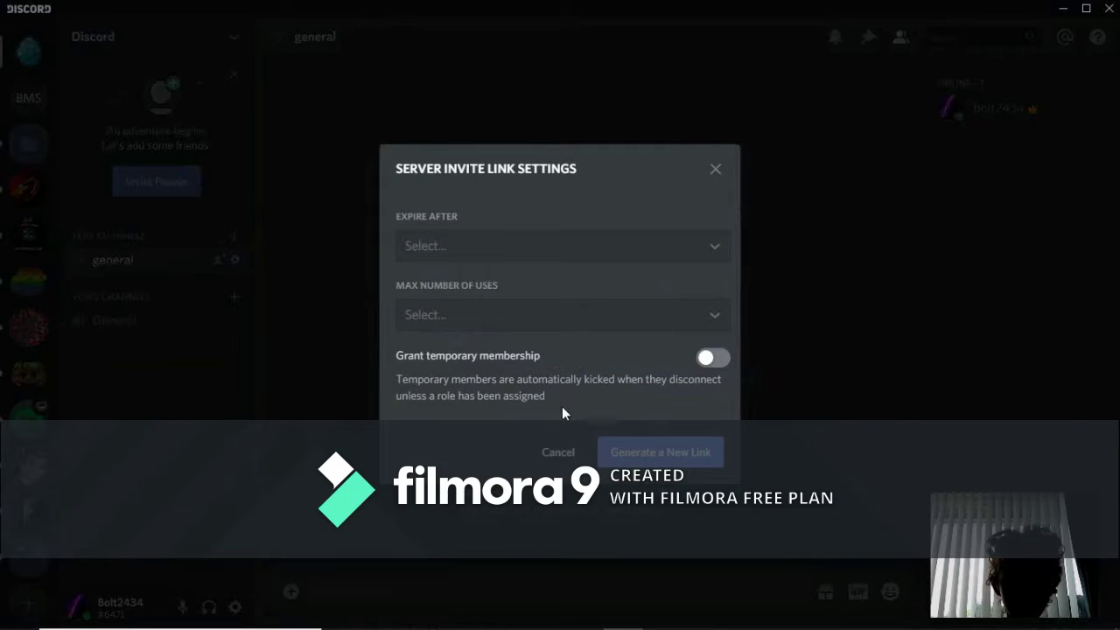
{"action": "left_click", "coordinate": [510, 257]}
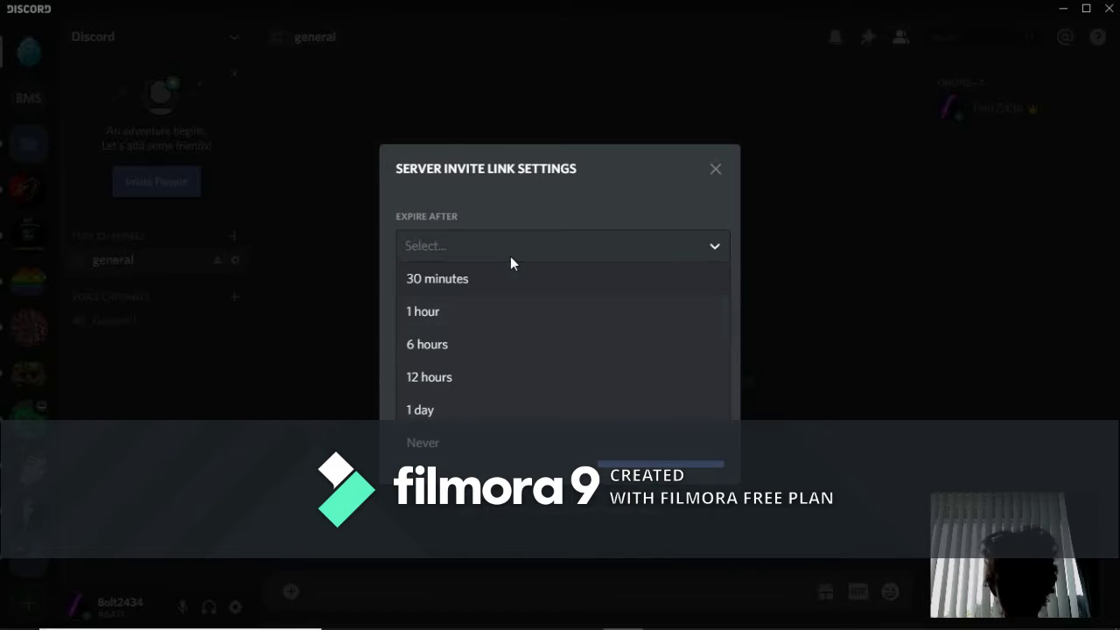
{"action": "left_click", "coordinate": [435, 440]}
{"action": "left_click", "coordinate": [442, 329]}
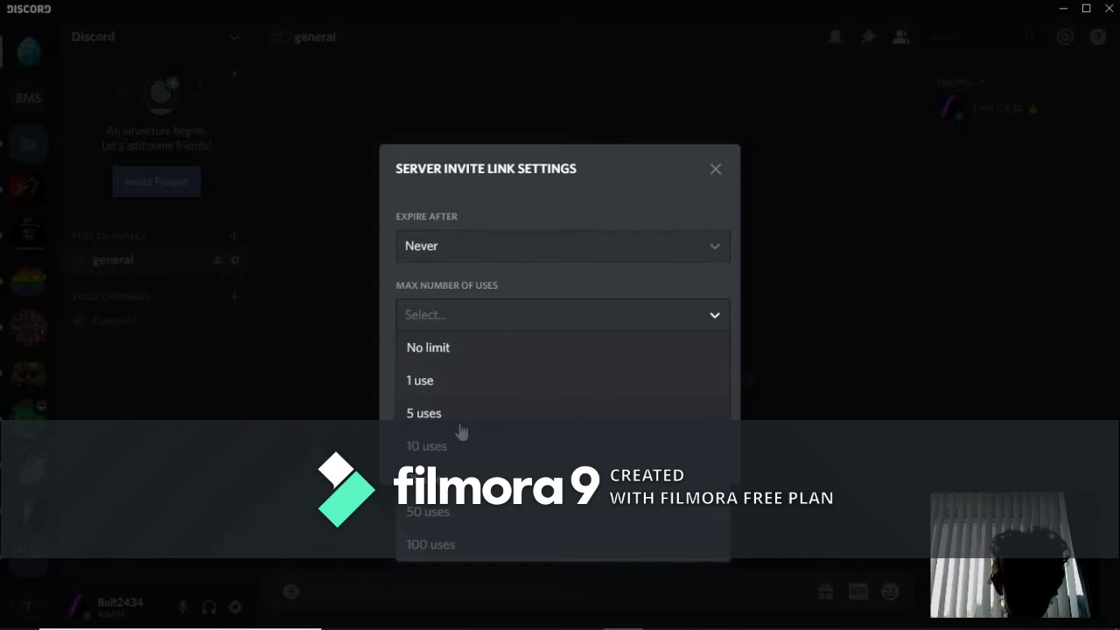
{"action": "left_click", "coordinate": [494, 350]}
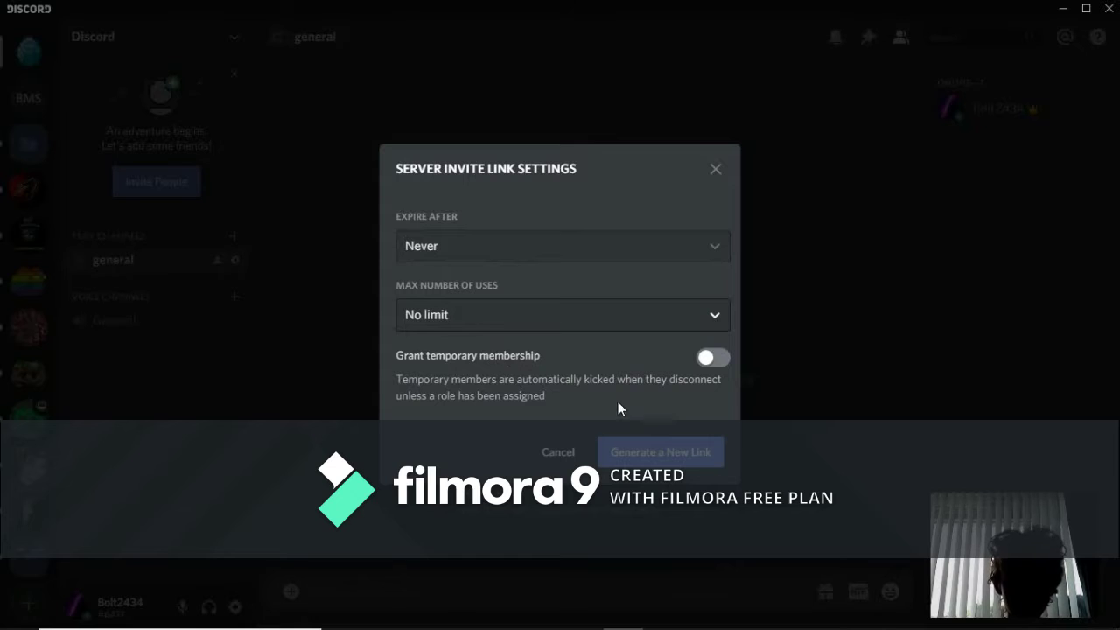
{"action": "left_click", "coordinate": [641, 460]}
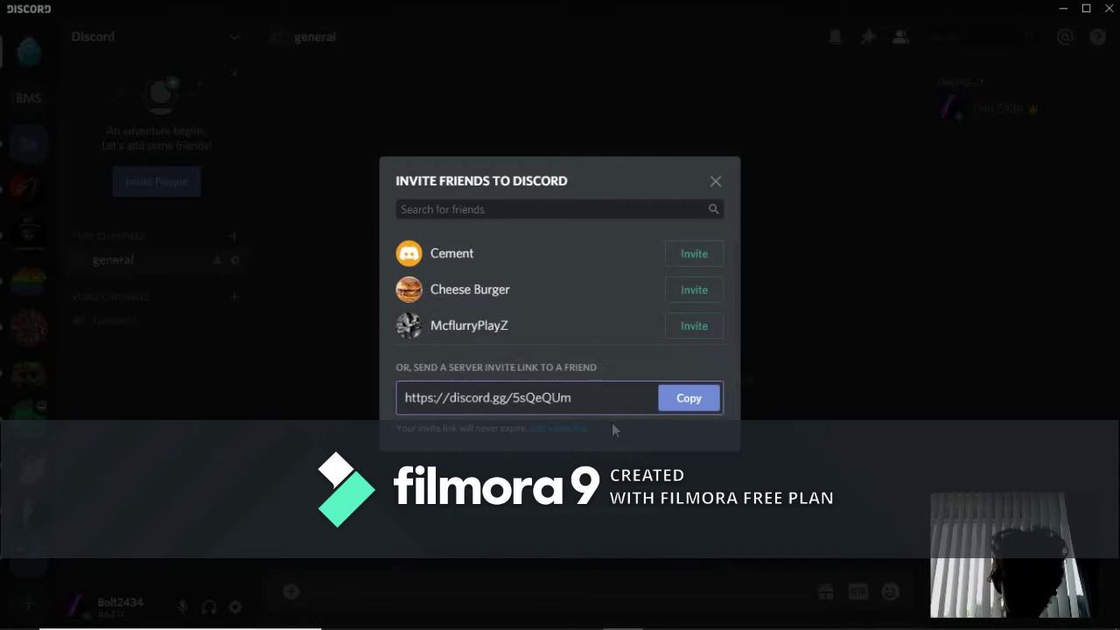
- Copy the new invite link and close the invite window
{"action": "mouse_move", "coordinate": [604, 413]}
{"action": "left_mouse_down"}
{"action": "mouse_move", "coordinate": [550, 399]}
{"action": "mouse_move", "coordinate": [401, 399]}
{"action": "left_mouse_up"}
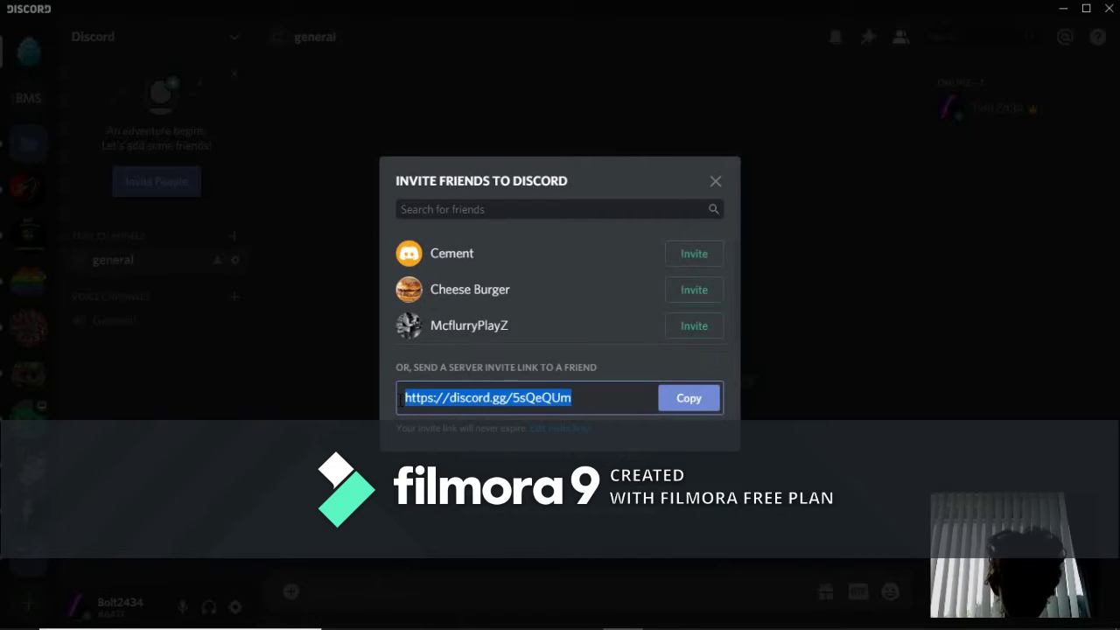
{"action": "left_click", "coordinate": [672, 405]}
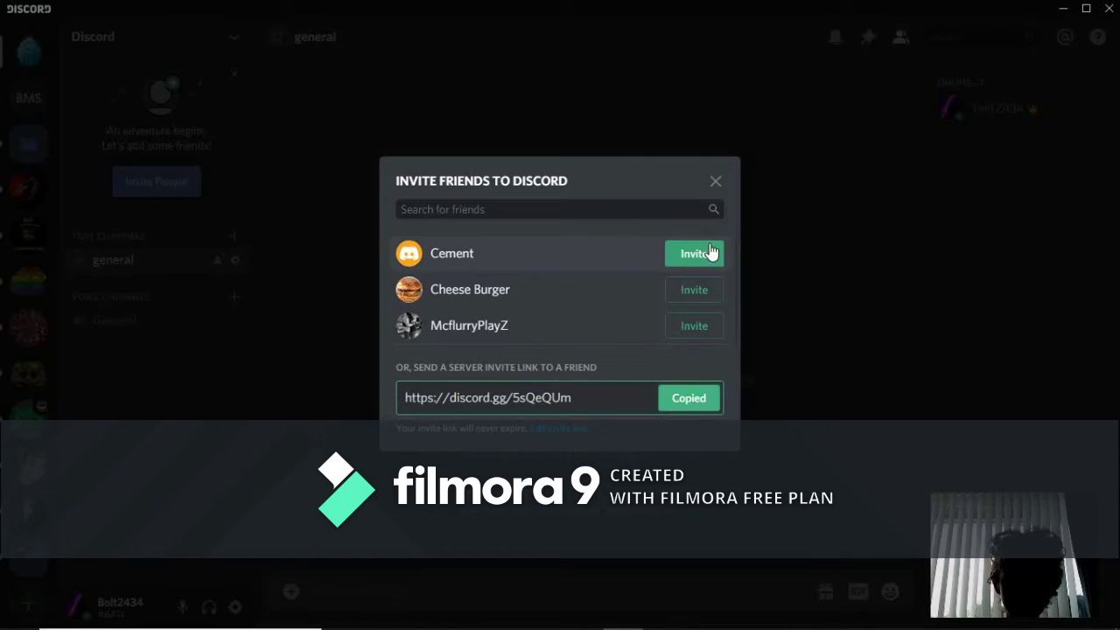
{"action": "left_click", "coordinate": [716, 184]}
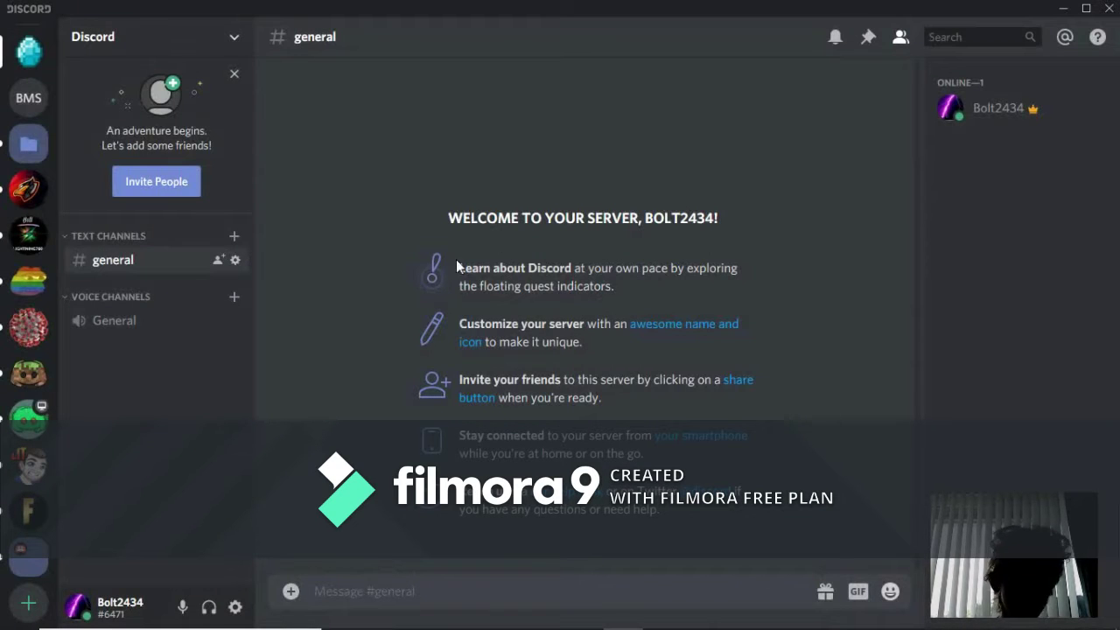
- Briefly join and leave the General voice channel, then open the main server's #rules channel
{"action": "left_click", "coordinate": [174, 326]}
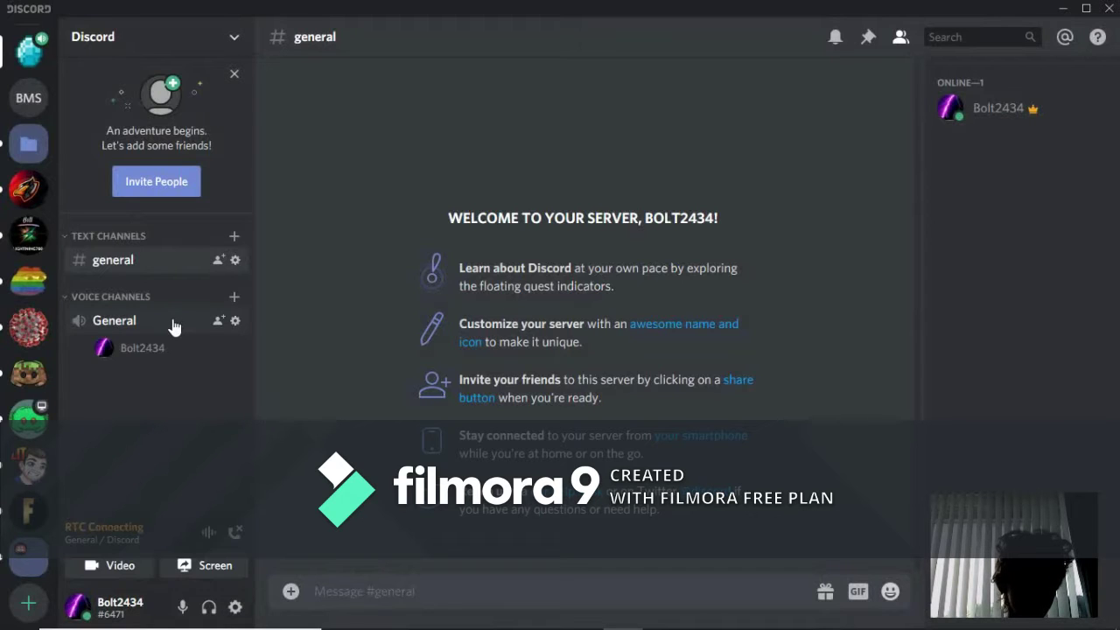
{"action": "left_click", "coordinate": [246, 545]}
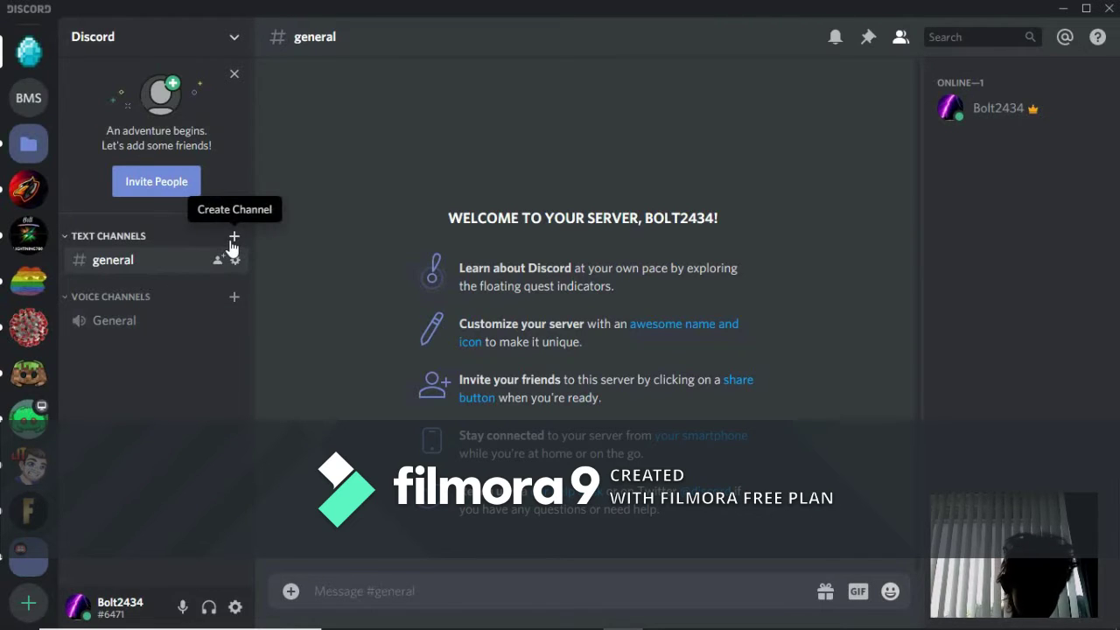
{"action": "right_click", "coordinate": [161, 220]}
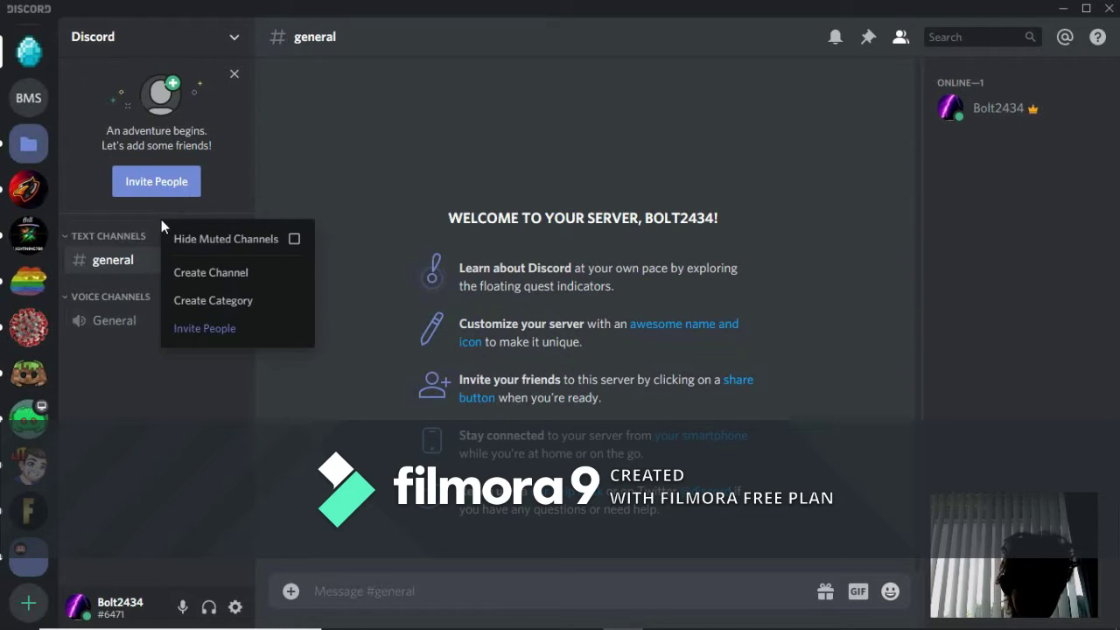
{"action": "left_click", "coordinate": [28, 234]}
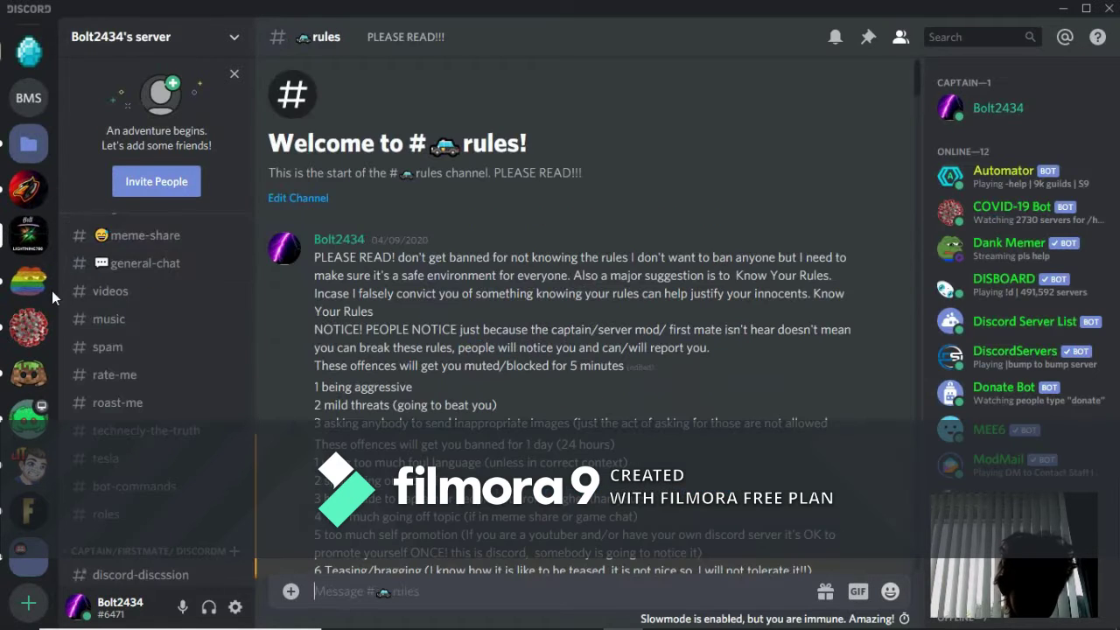
- Move the Discord server below Lightning and group the red server into a folder
{"action": "scroll", "coordinate": [137, 297], "scroll_direction": "up", "scroll_amount": 5}
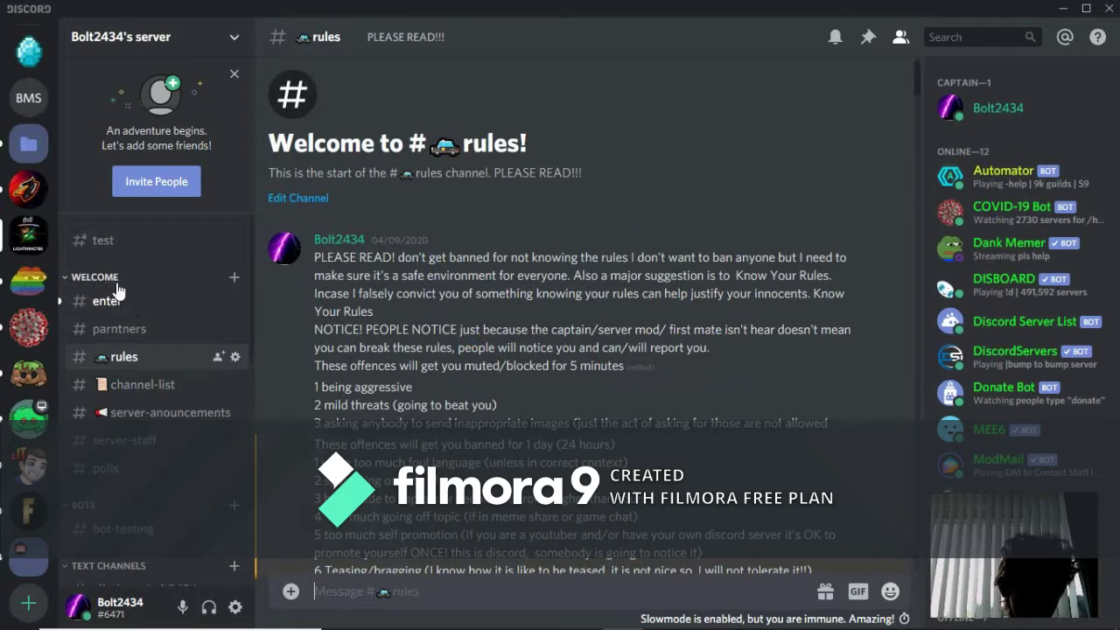
{"action": "scroll", "coordinate": [109, 297], "scroll_direction": "down", "scroll_amount": 4}
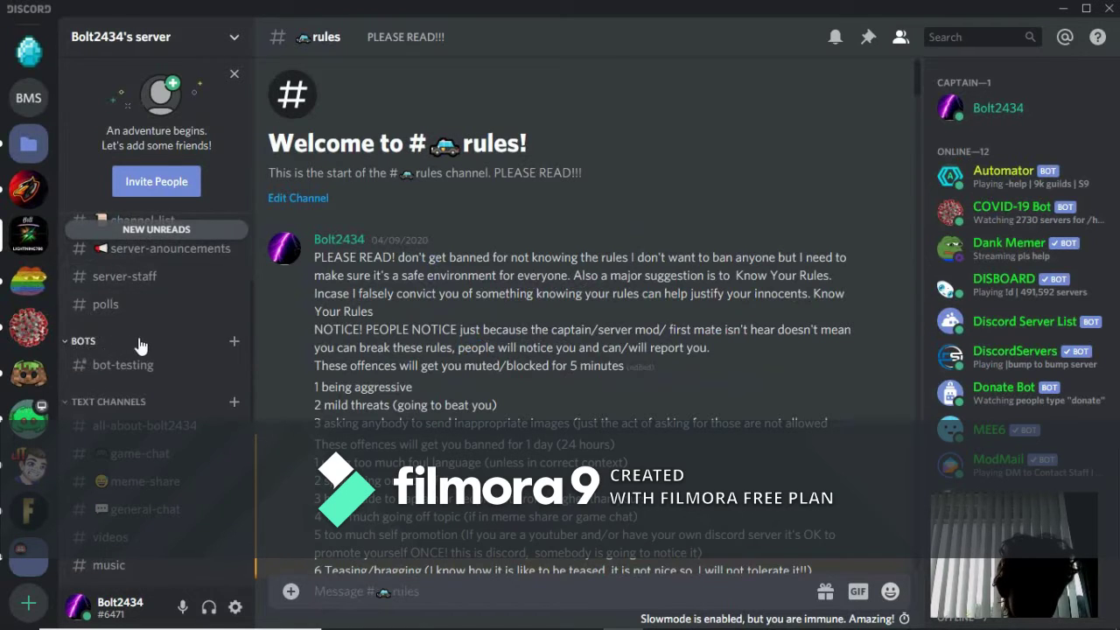
{"action": "scroll", "coordinate": [131, 345], "scroll_direction": "down", "scroll_amount": 10}
{"action": "scroll", "coordinate": [129, 352], "scroll_direction": "up", "scroll_amount": 8}
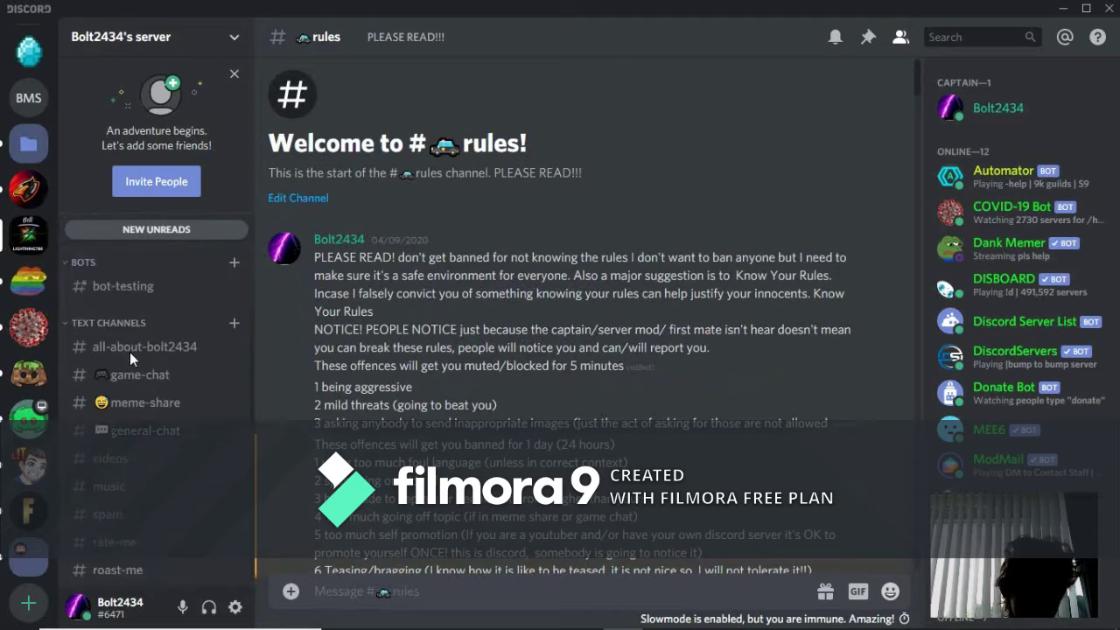
{"action": "scroll", "coordinate": [129, 352], "scroll_direction": "down", "scroll_amount": 7}
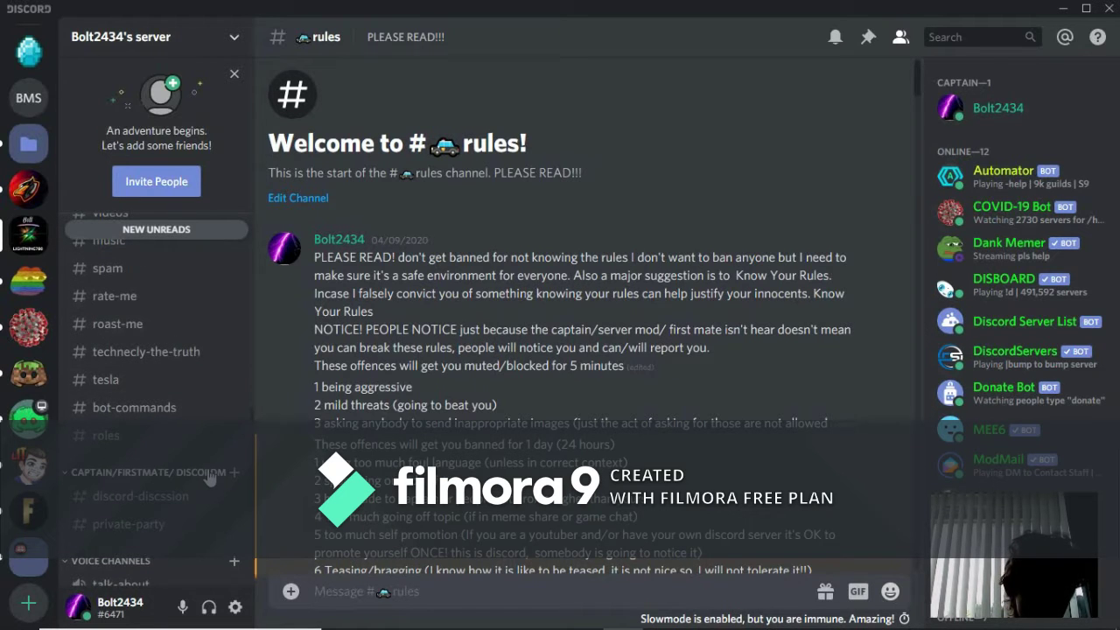
{"action": "scroll", "coordinate": [206, 477], "scroll_direction": "down", "scroll_amount": 2}
{"action": "scroll", "coordinate": [99, 376], "scroll_direction": "up", "scroll_amount": 10}
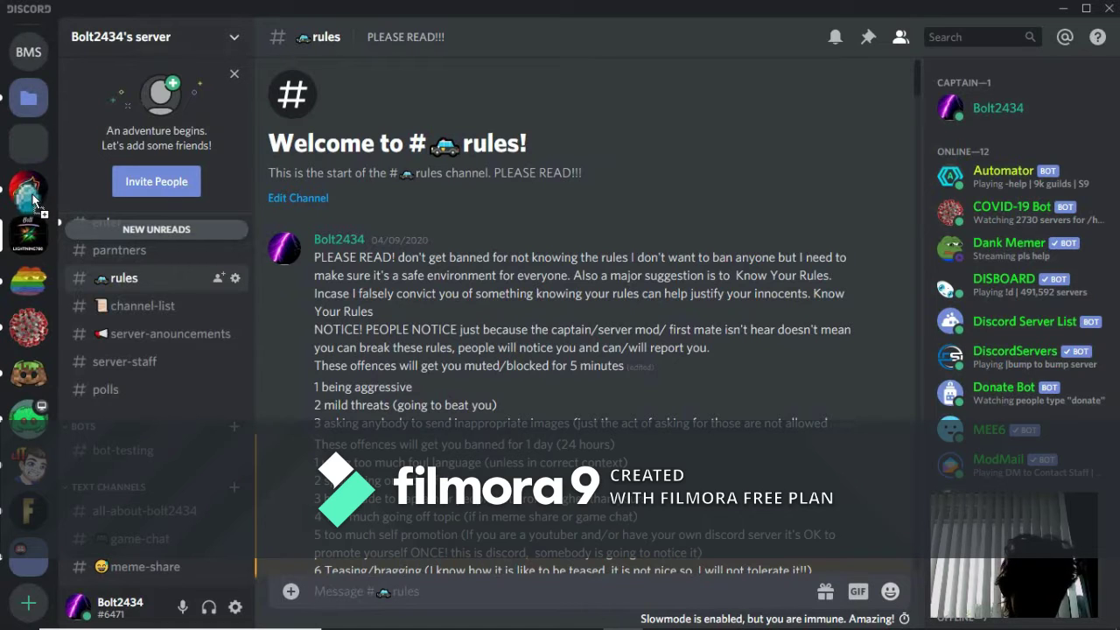
{"action": "scroll", "coordinate": [34, 201], "scroll_direction": "down", "scroll_amount": 1}
{"action": "left_click", "coordinate": [29, 142]}
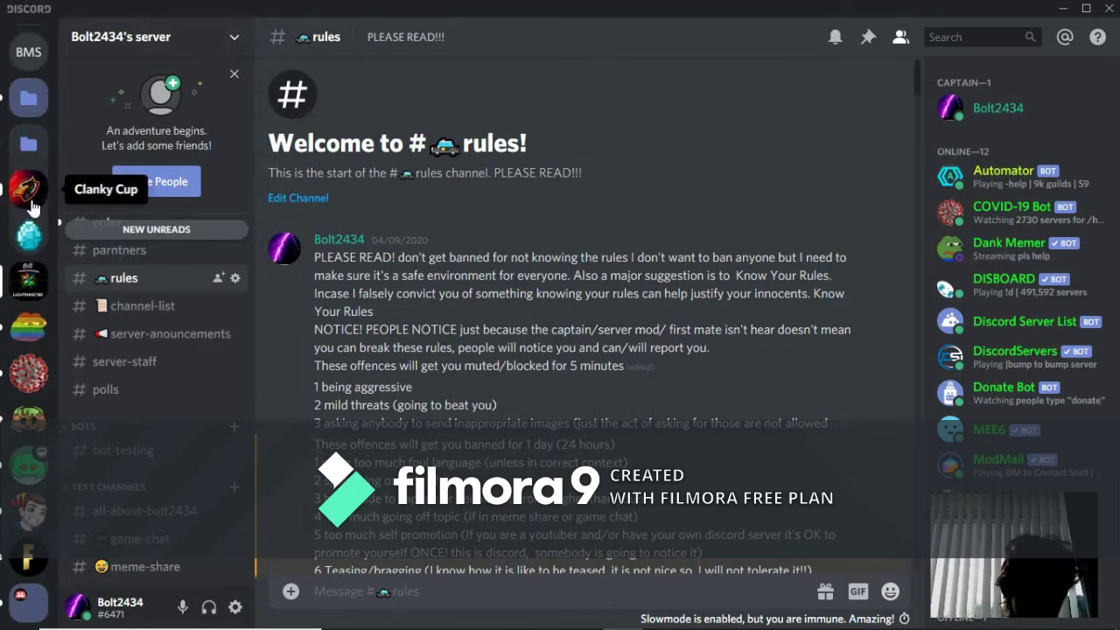
{"action": "left_click_drag", "start_coordinate": [33, 247], "coordinate": [38, 290]}
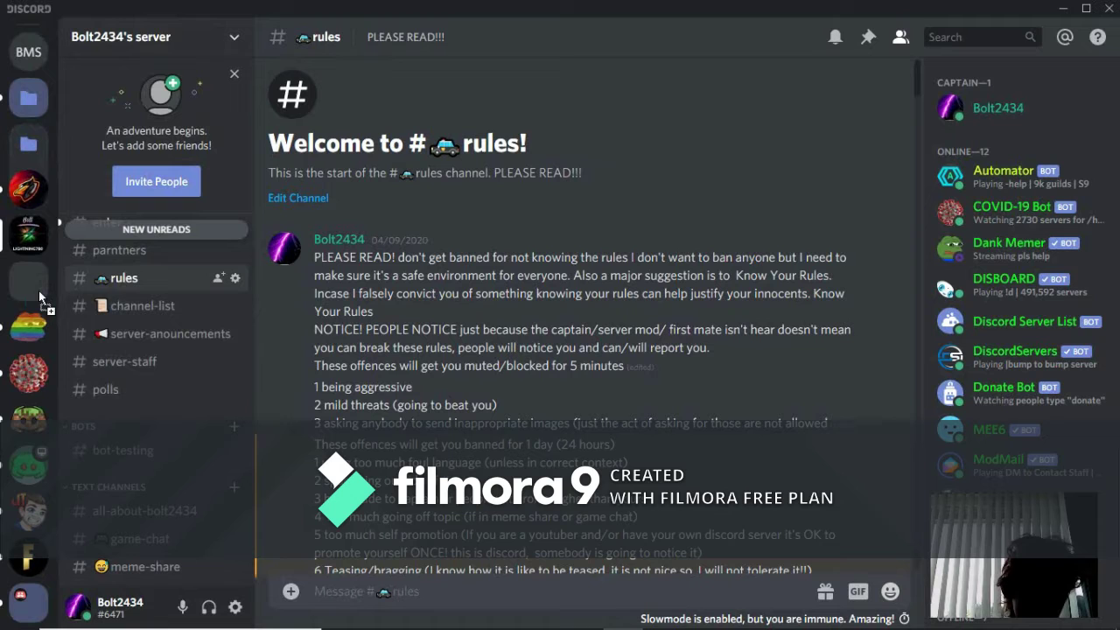
{"action": "left_click_drag", "start_coordinate": [29, 189], "coordinate": [30, 145]}
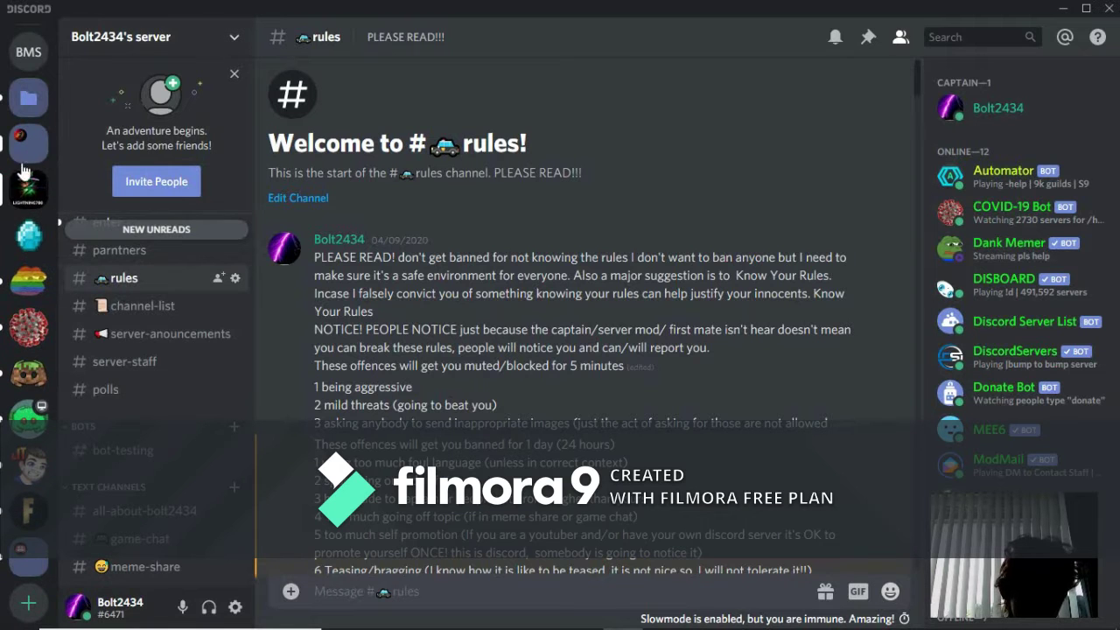
- Create the Weclome! category in the Discord server, move it to the top, and collapse it
{"action": "left_click", "coordinate": [29, 234]}
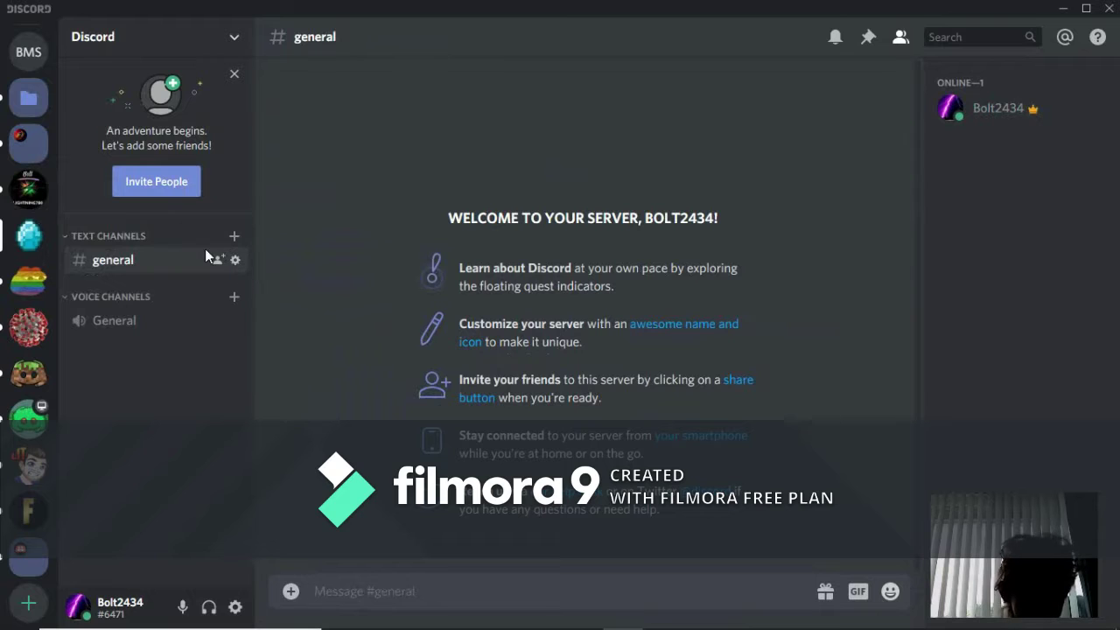
{"action": "right_click", "coordinate": [166, 222]}
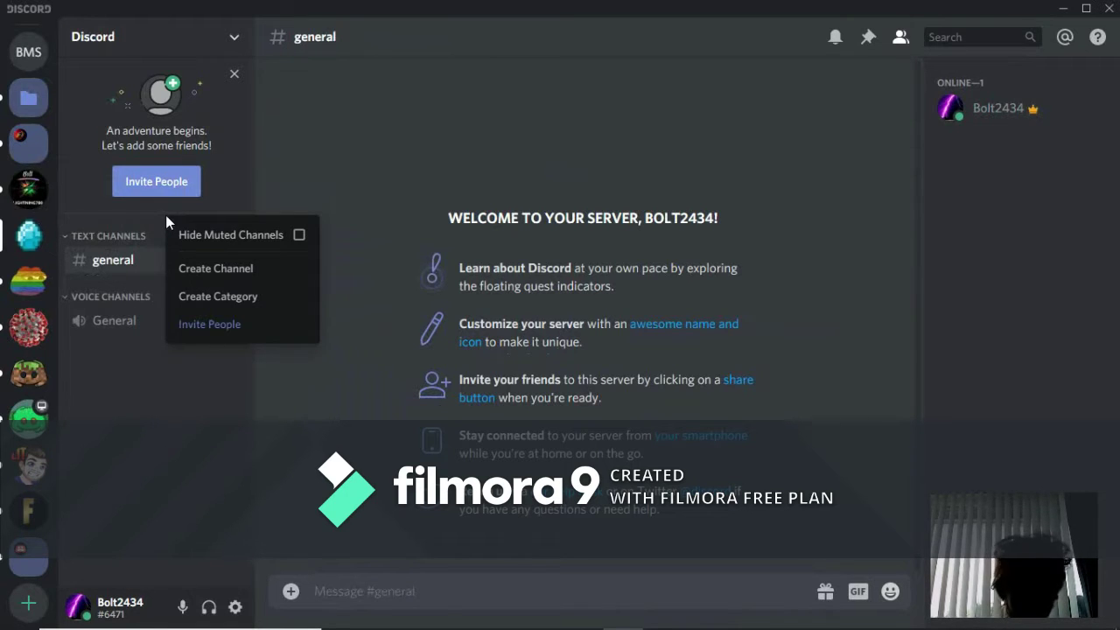
{"action": "left_click", "coordinate": [224, 297]}
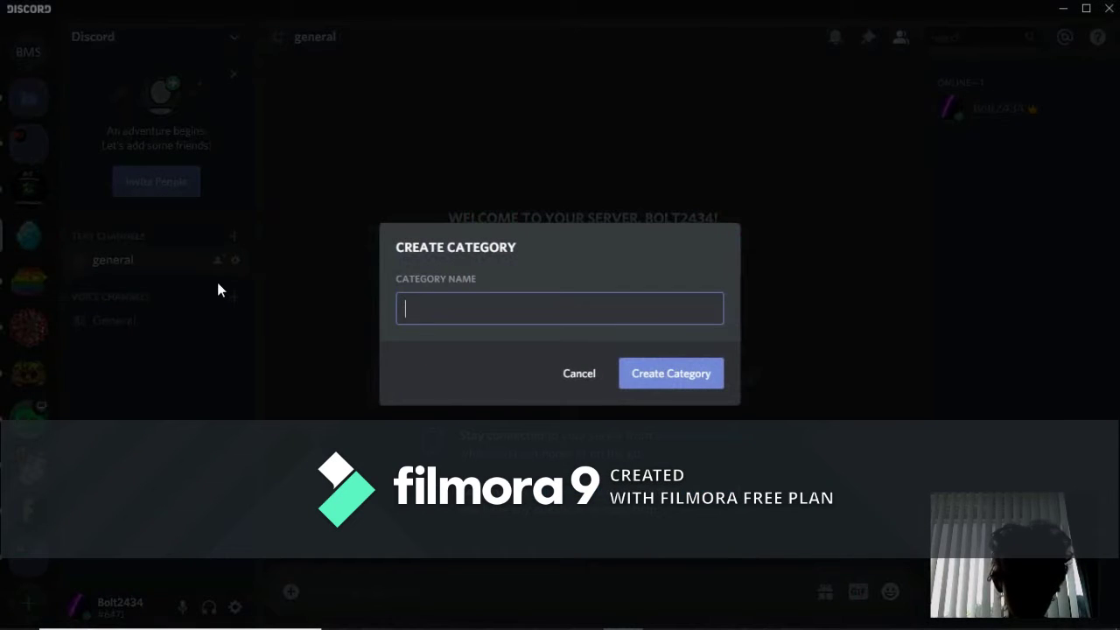
{"action": "type", "text": "Weclome"}
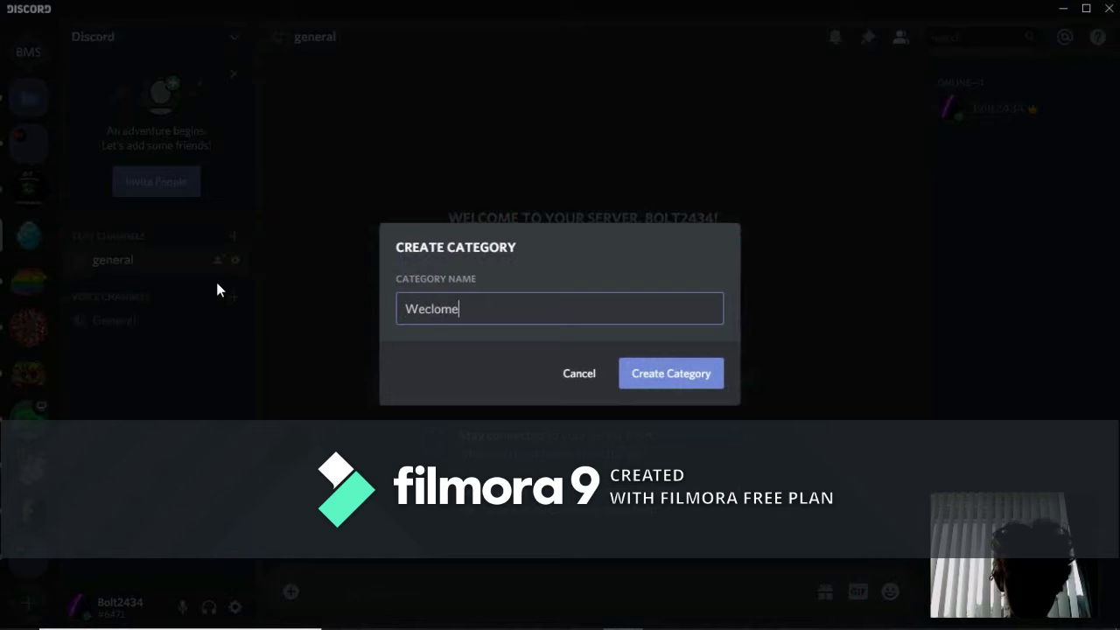
{"action": "type", "text": "!"}
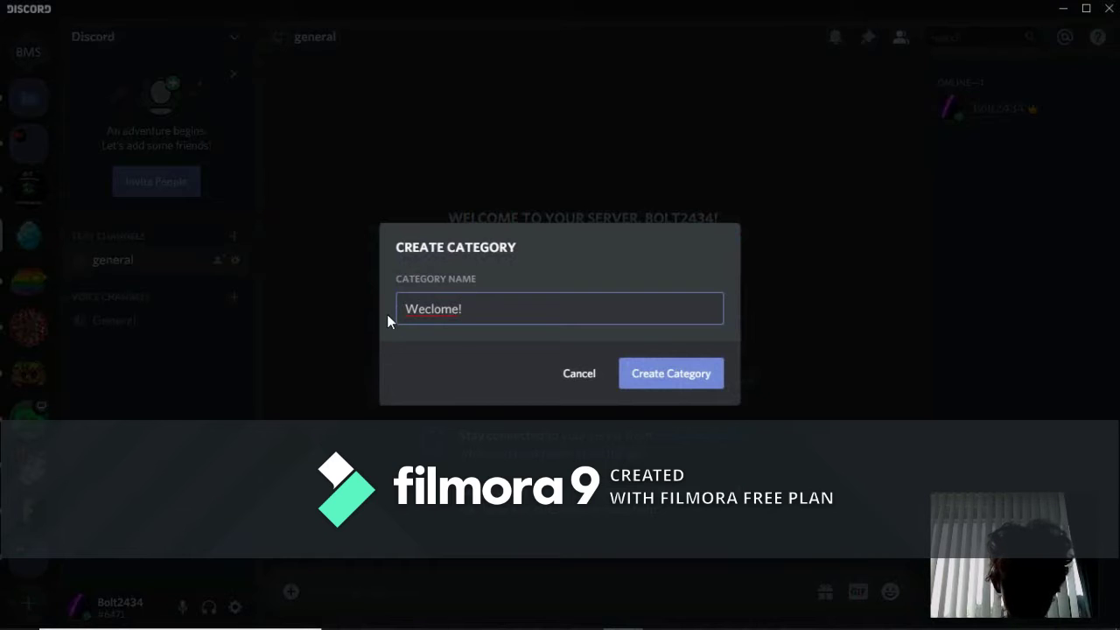
{"action": "right_click", "coordinate": [418, 309]}
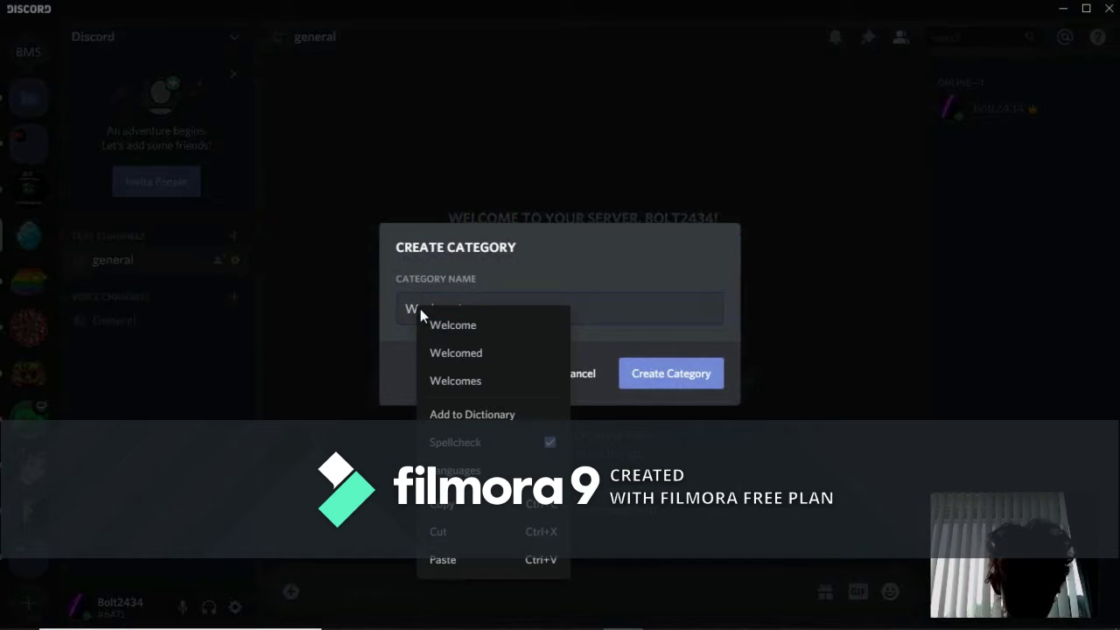
{"action": "left_click", "coordinate": [431, 322]}
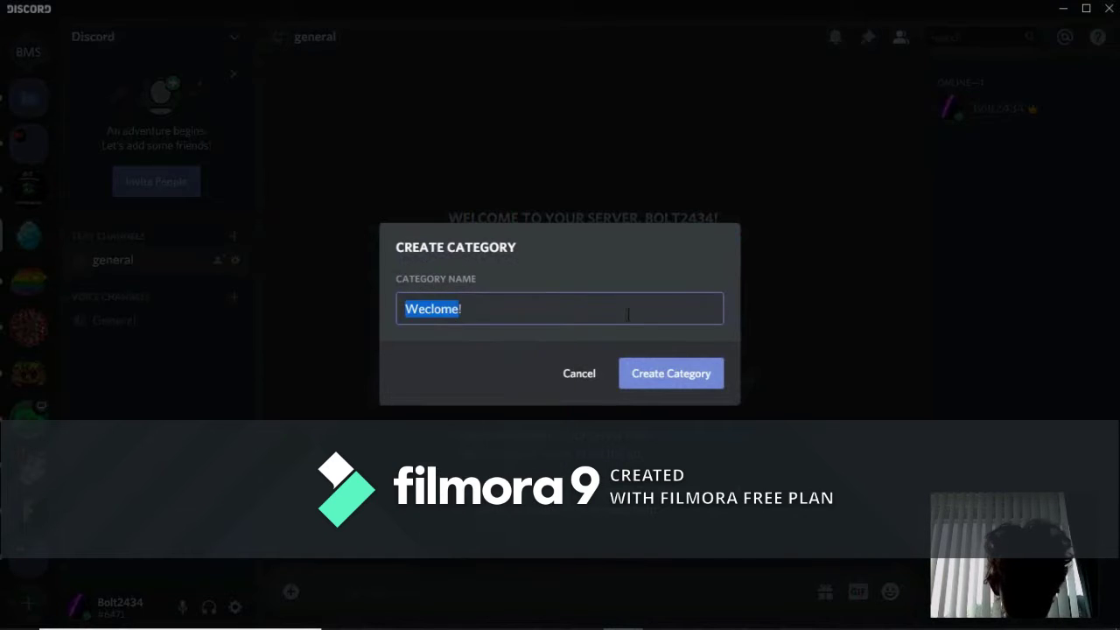
{"action": "left_click", "coordinate": [639, 377]}
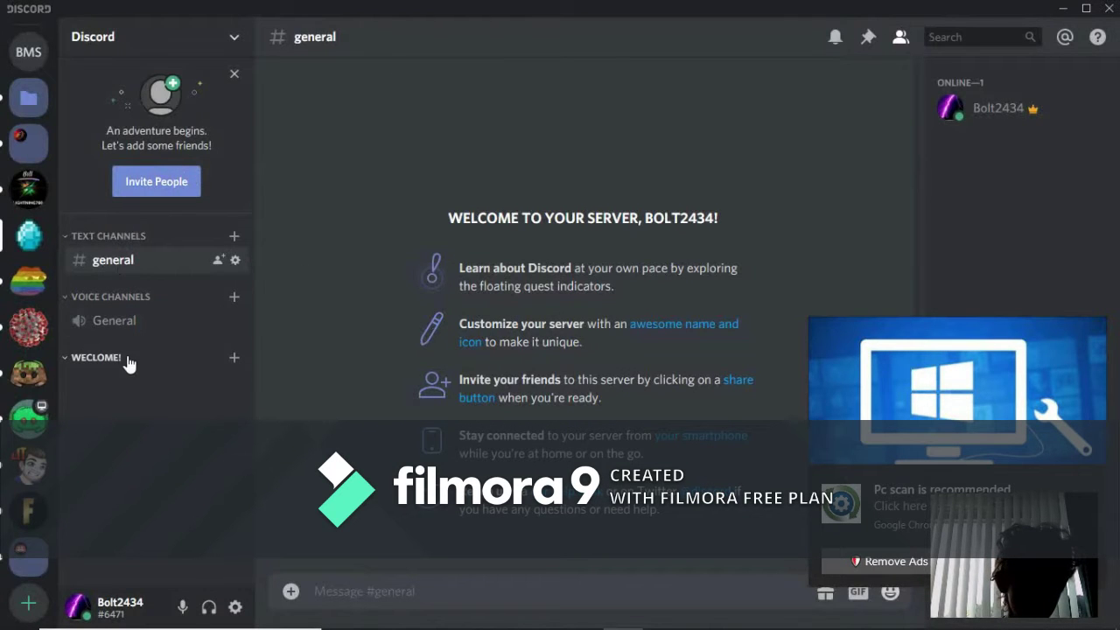
{"action": "mouse_move", "coordinate": [125, 358]}
{"action": "left_mouse_down"}
{"action": "mouse_move", "coordinate": [124, 297]}
{"action": "mouse_move", "coordinate": [145, 215]}
{"action": "left_mouse_up"}
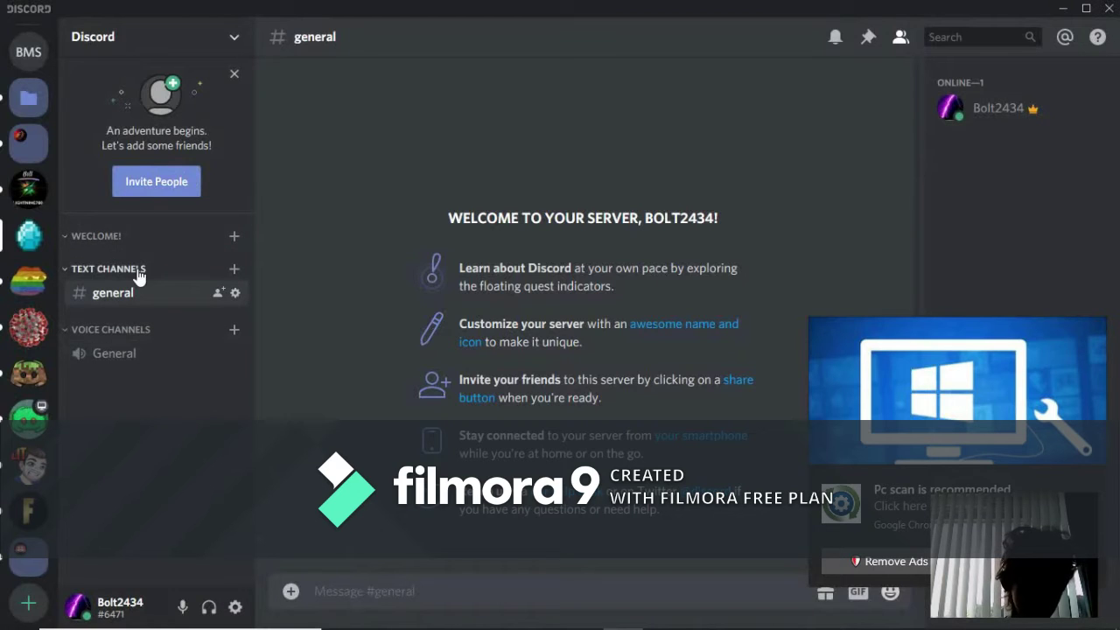
{"action": "left_click", "coordinate": [173, 237]}
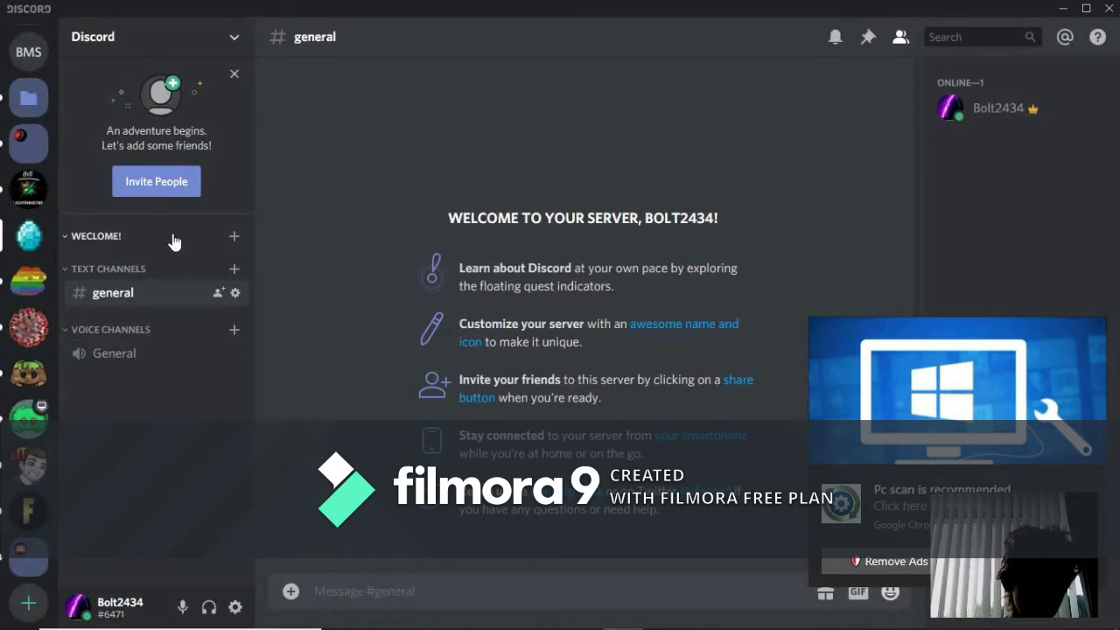
- Create a 🚓 police-car-prefixed text channel named rules under WECLOME!
{"action": "left_click", "coordinate": [234, 238]}
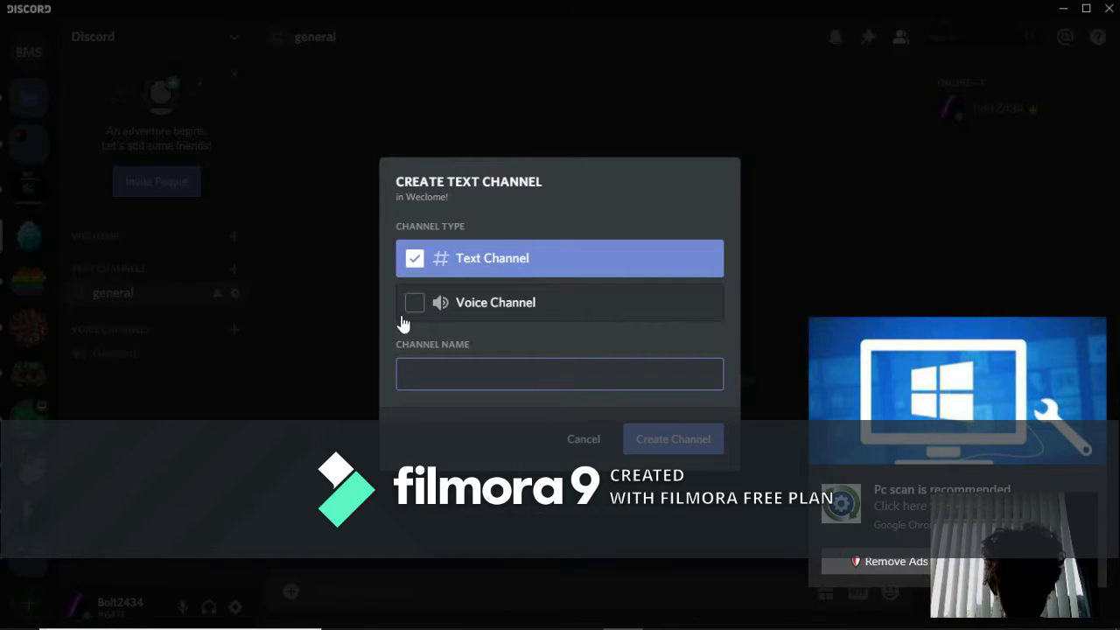
{"action": "key", "text": "super+period"}
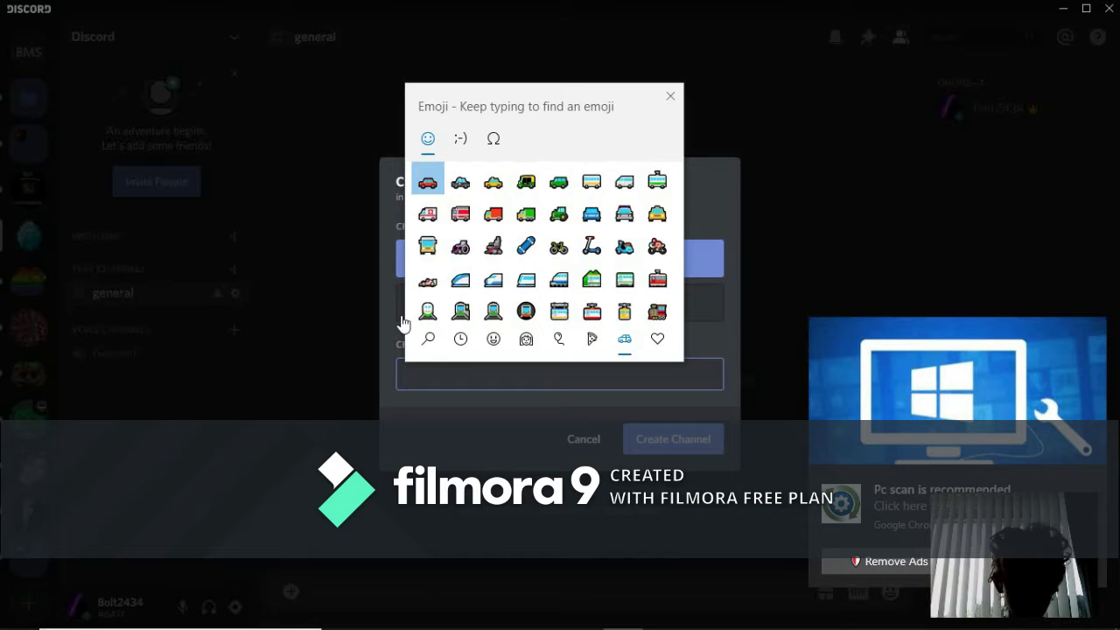
{"action": "type", "text": "pol"}
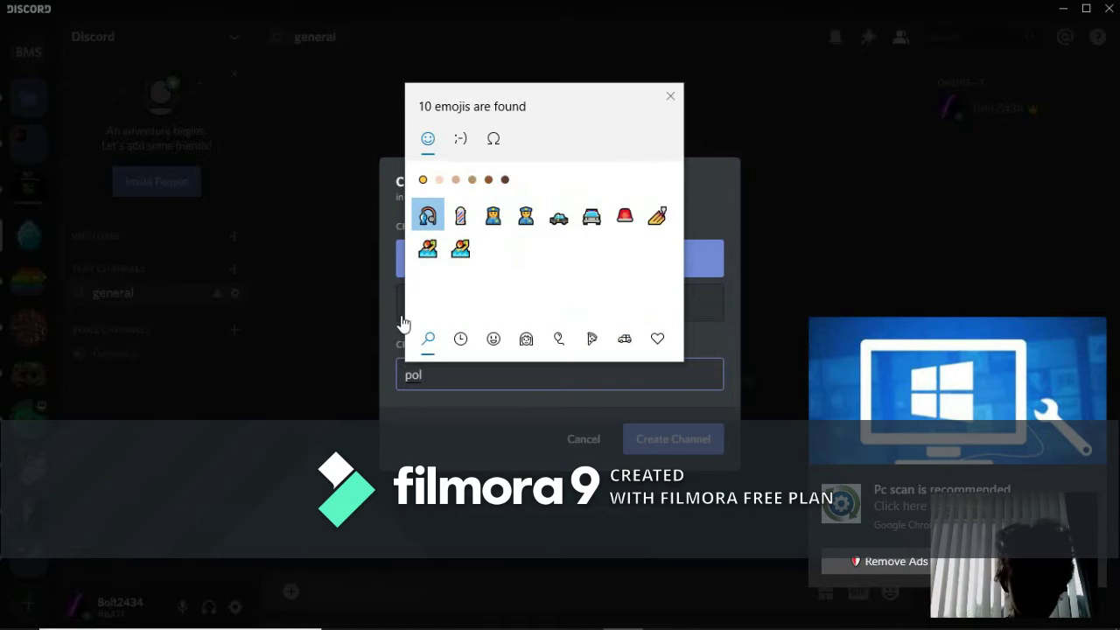
{"action": "left_click", "coordinate": [549, 230]}
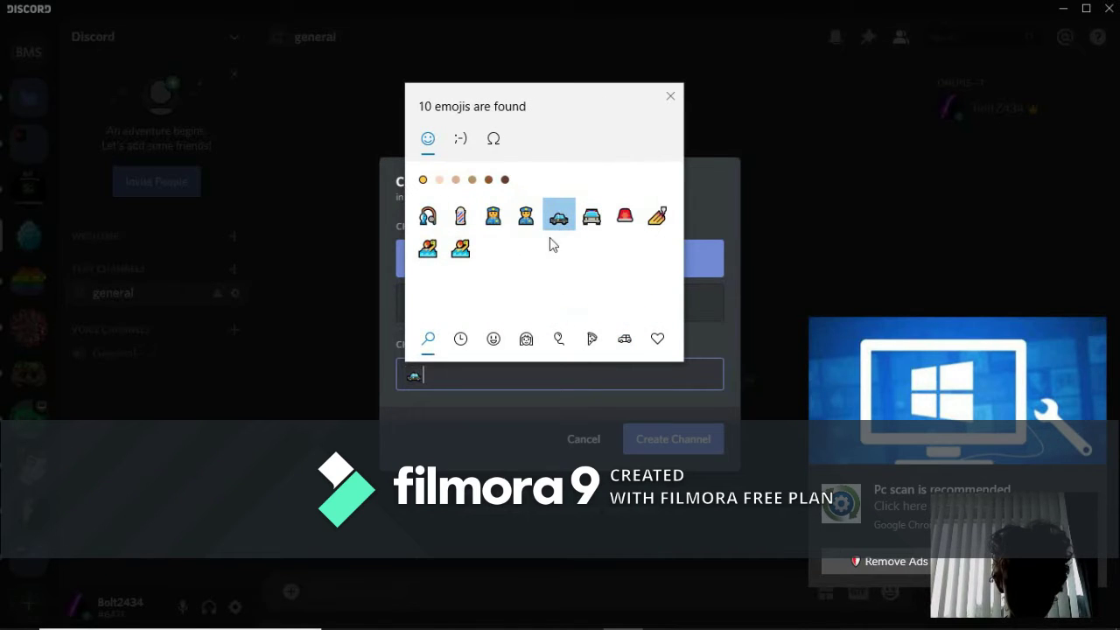
{"action": "left_click", "coordinate": [464, 374]}
{"action": "type", "text": "rules"}
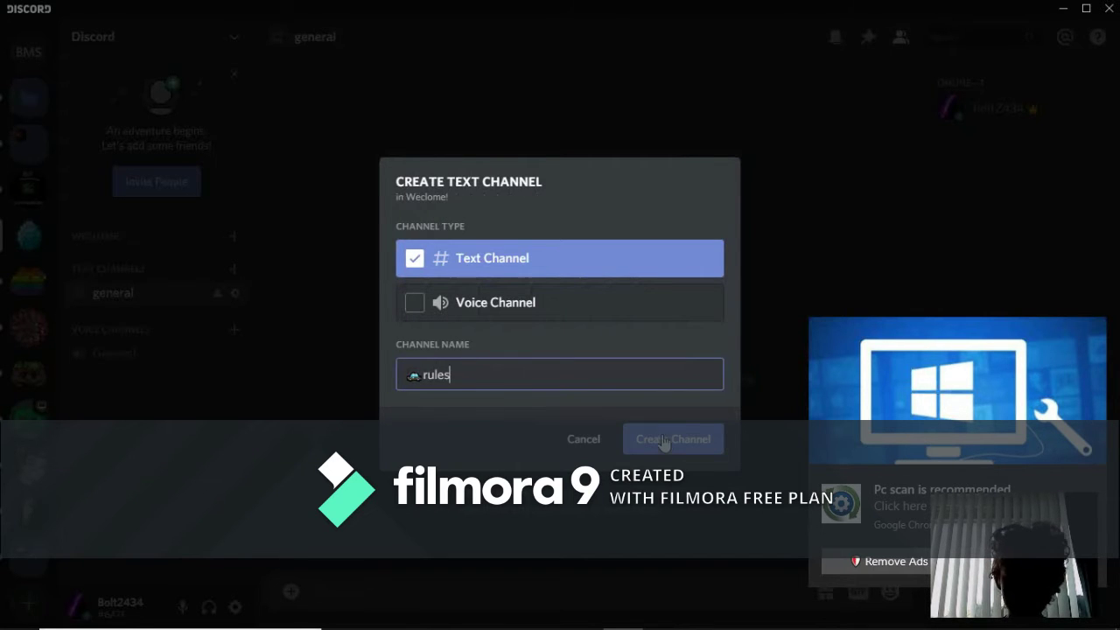
{"action": "left_click", "coordinate": [658, 437]}
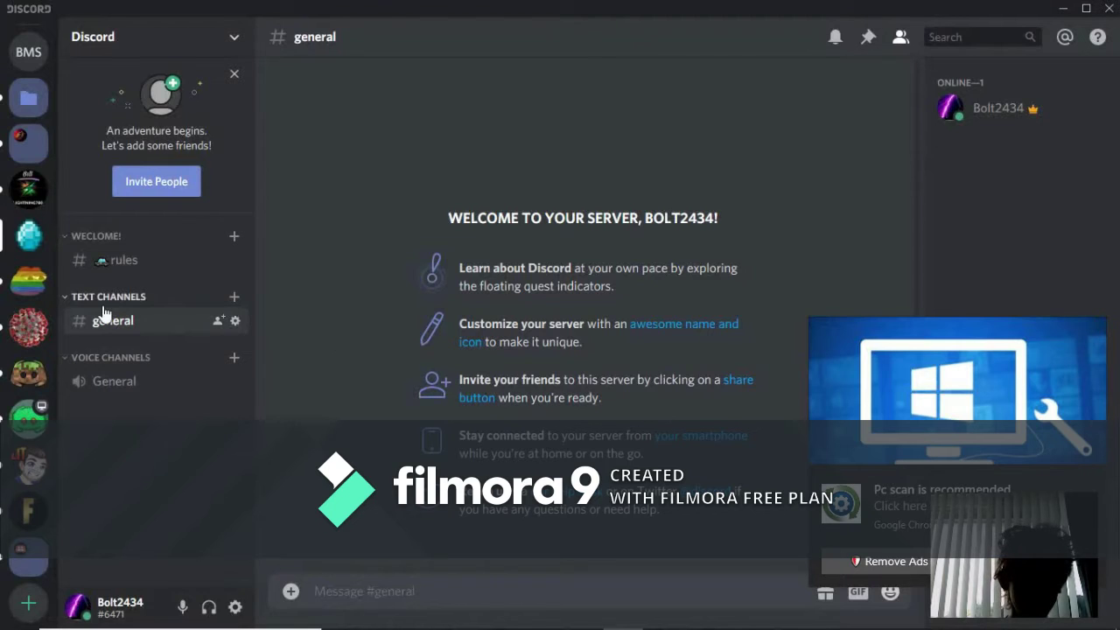
- Open the new rules channel and post 'No spam, No swearing, No being rotten'
{"action": "left_click", "coordinate": [132, 263]}
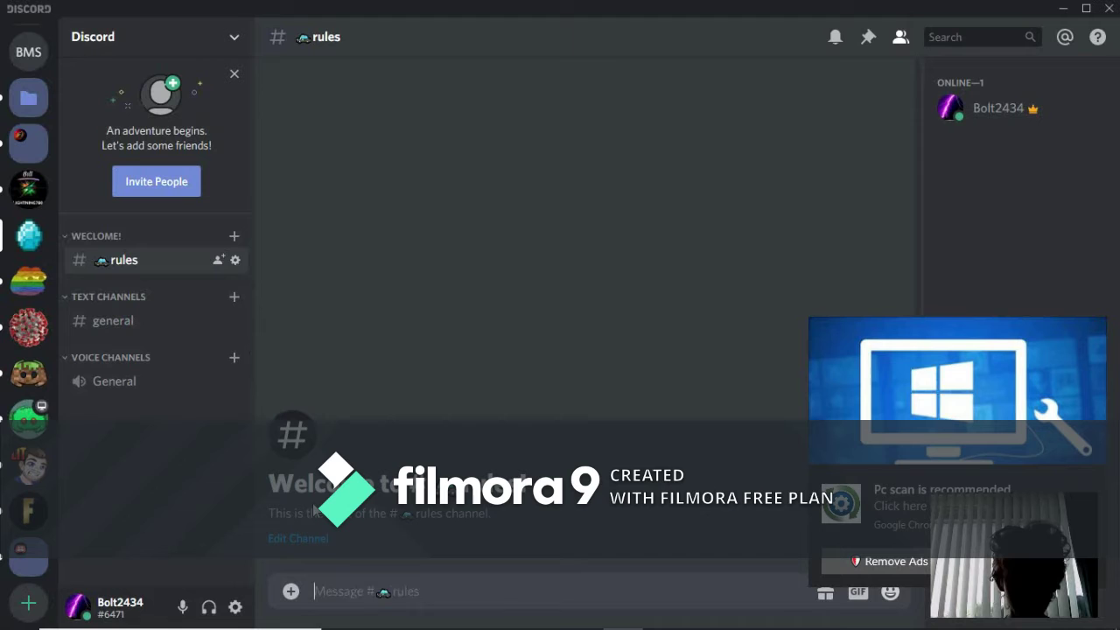
{"action": "type", "text": "No spam,"}
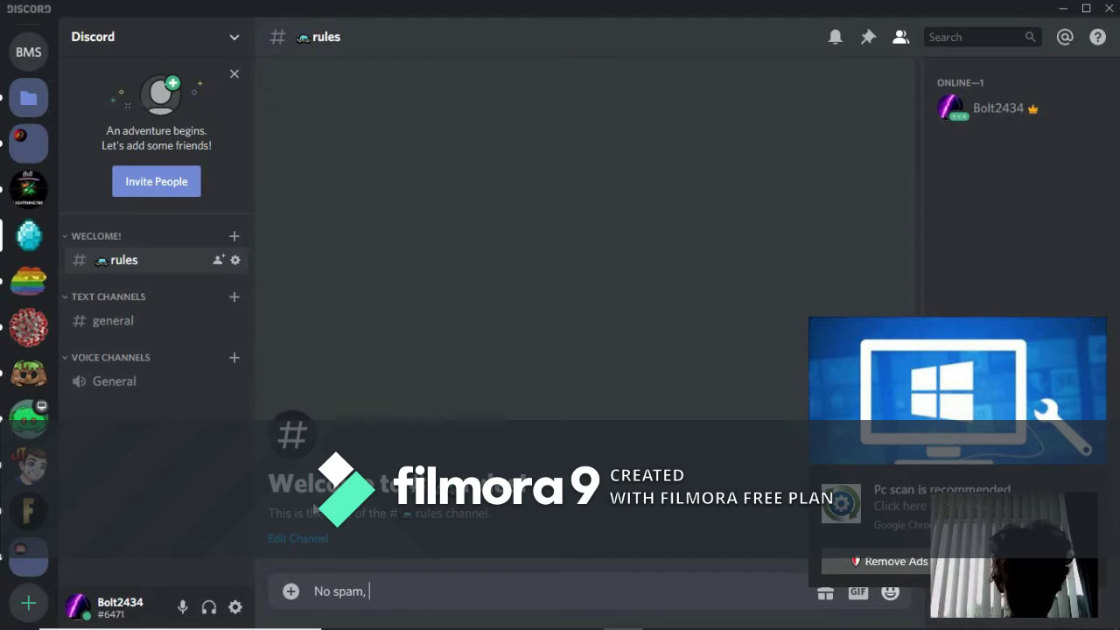
{"action": "type", "text": "No be"}
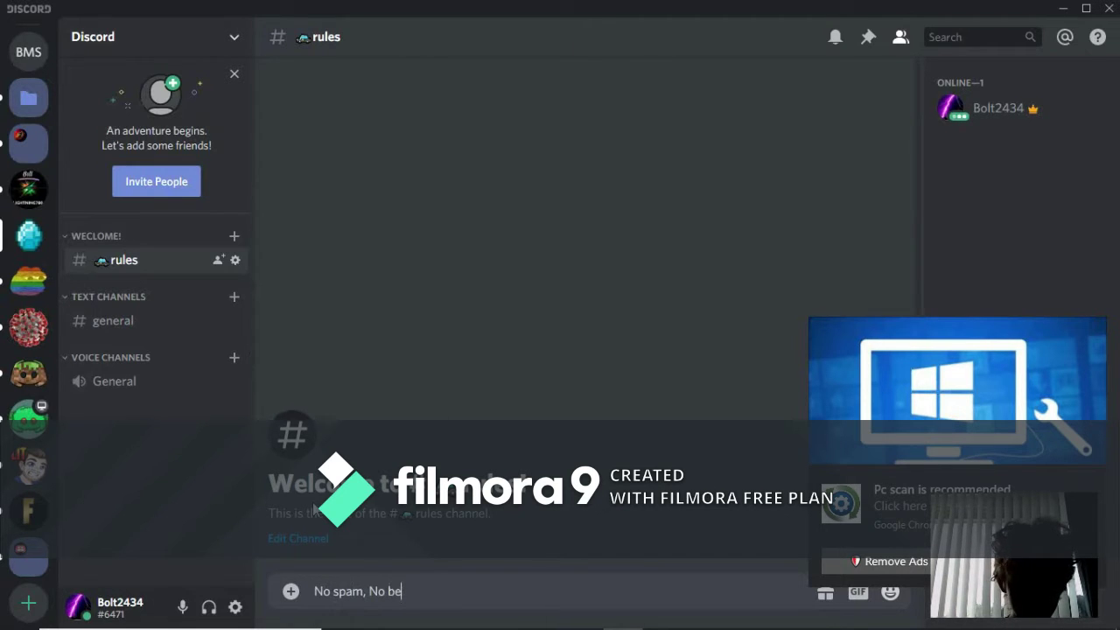
{"action": "type", "text": "iswearing,"}
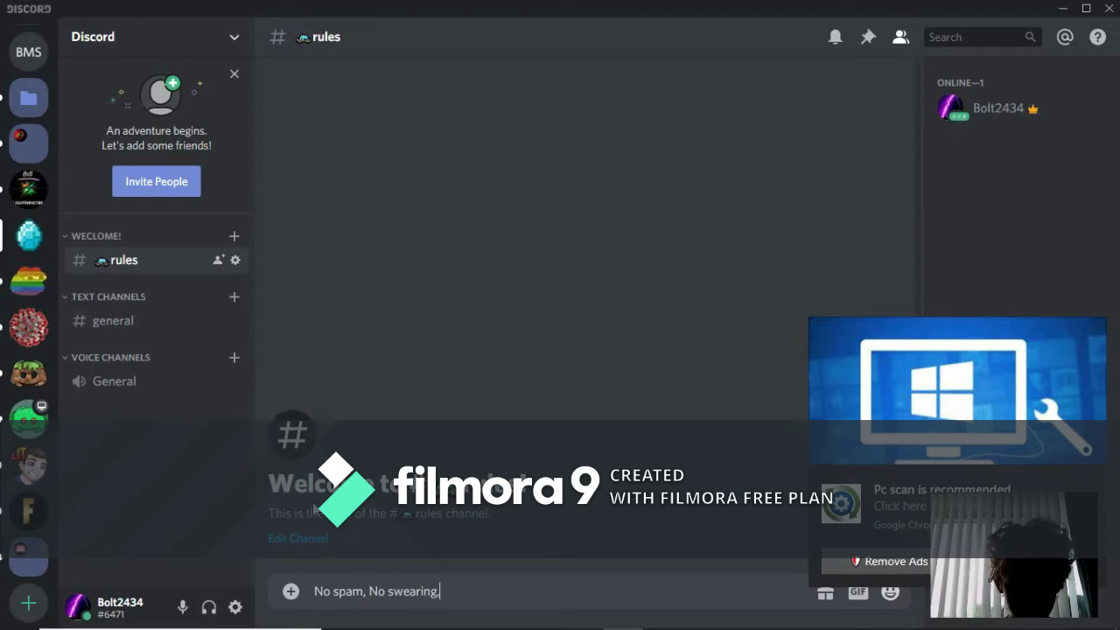
{"action": "type", "text": " No "}
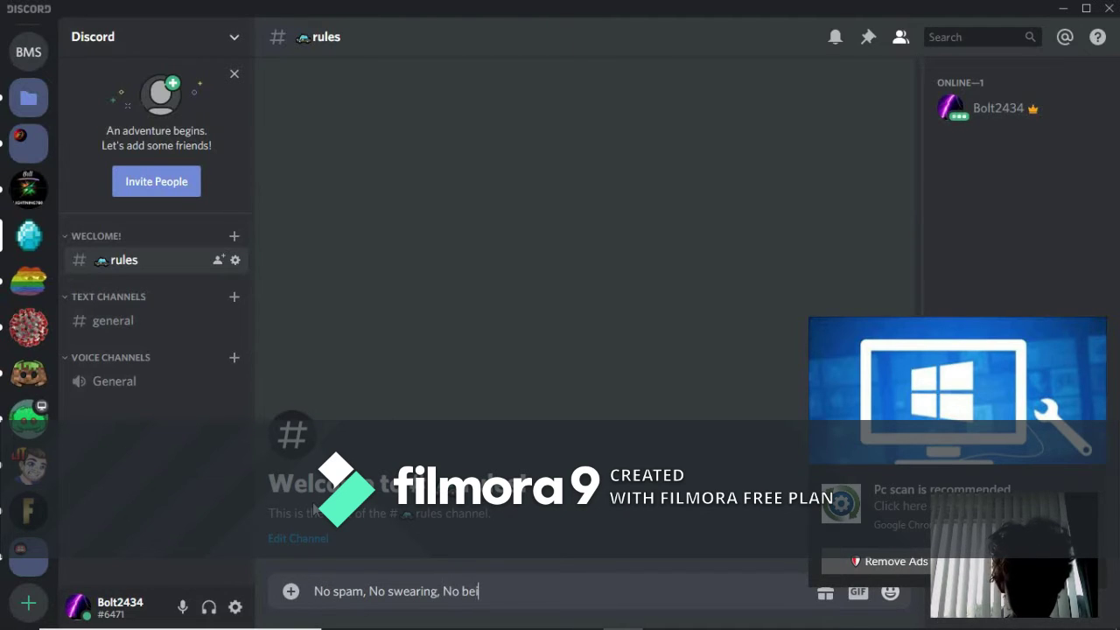
{"action": "type", "text": "ng rotte"}
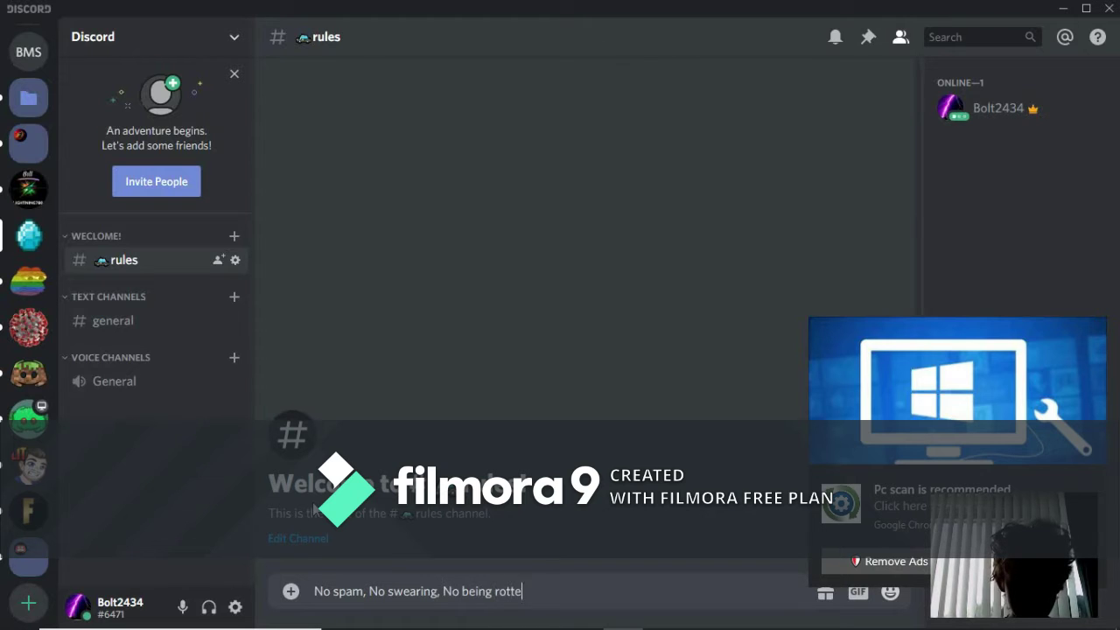
{"action": "type", "text": "n"}
{"action": "key", "text": "Return"}
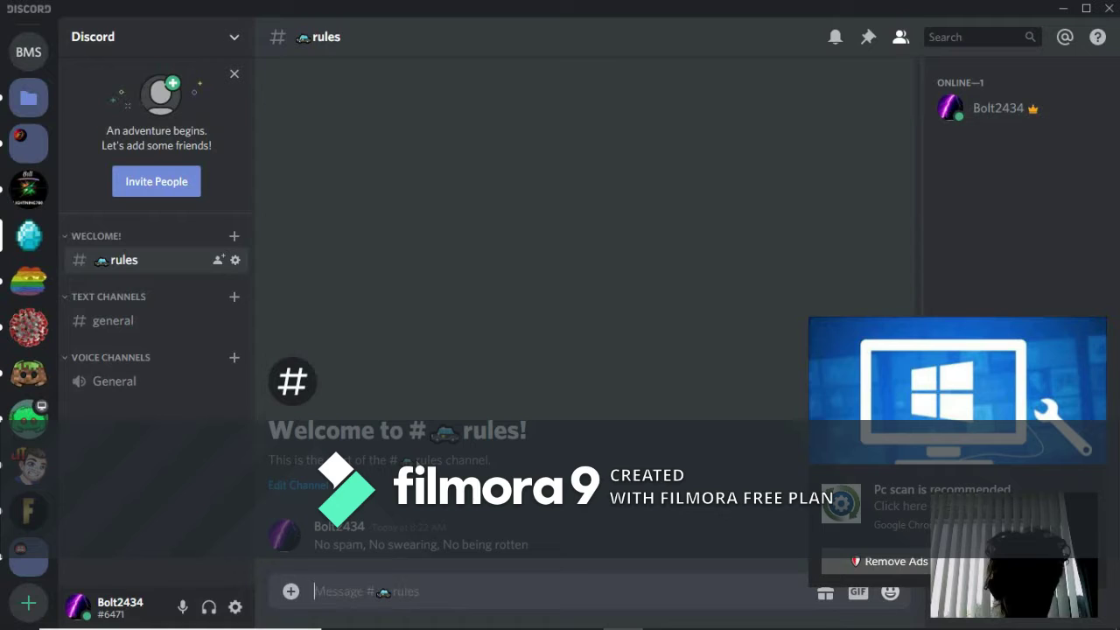
{"action": "left_click_drag", "start_coordinate": [314, 544], "coordinate": [562, 560]}
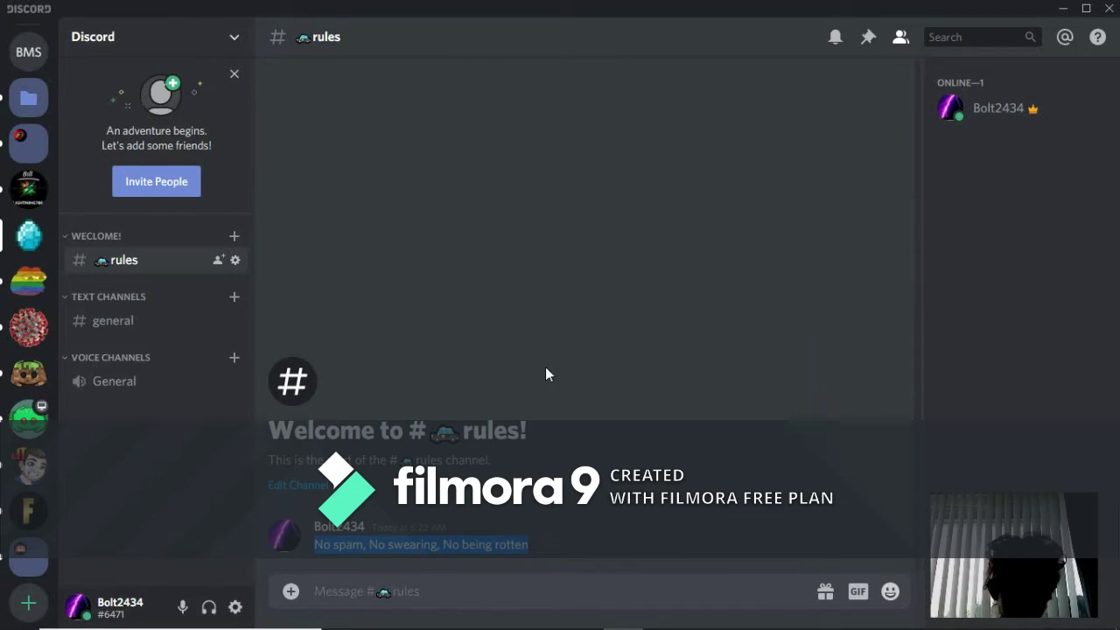
{"action": "left_click", "coordinate": [42, 213]}
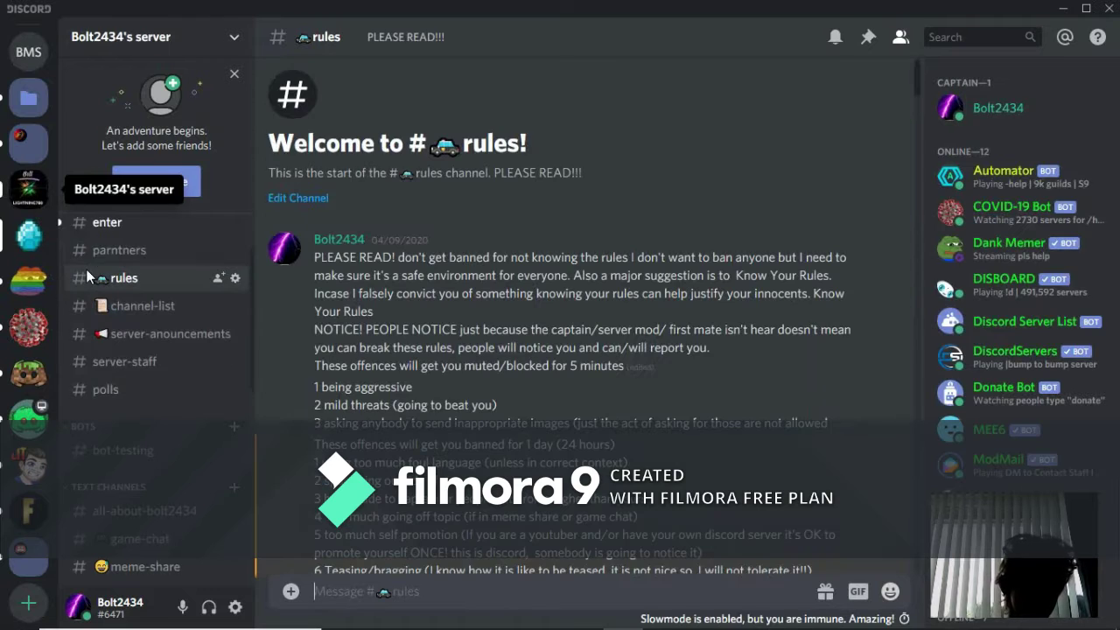
{"action": "scroll", "coordinate": [87, 266], "scroll_direction": "up", "scroll_amount": 2}
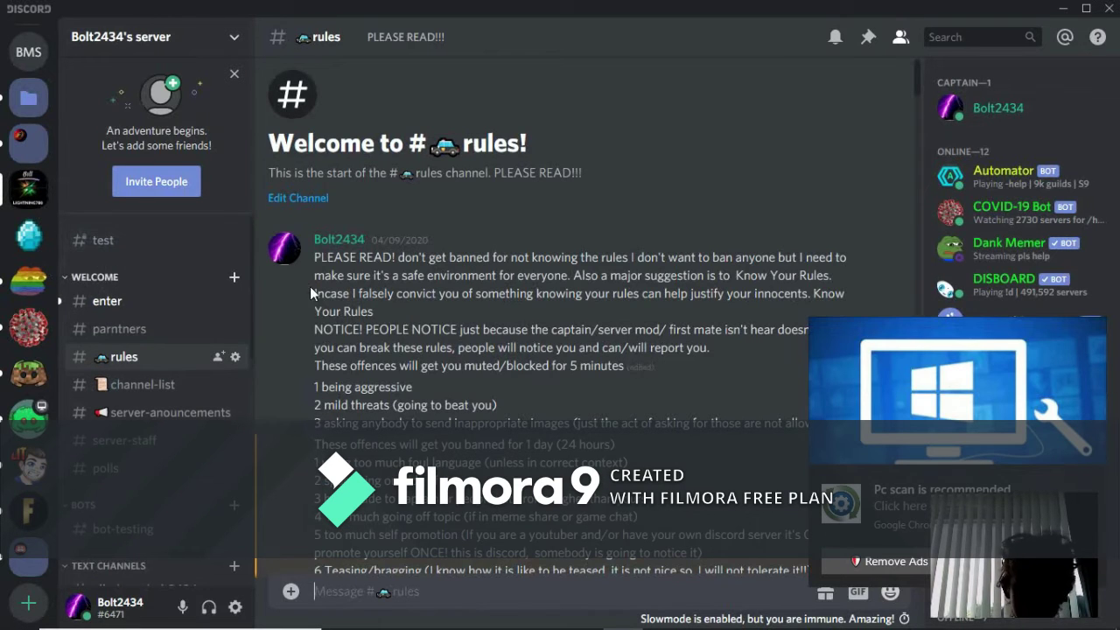
{"action": "scroll", "coordinate": [439, 316], "scroll_direction": "down", "scroll_amount": 1}
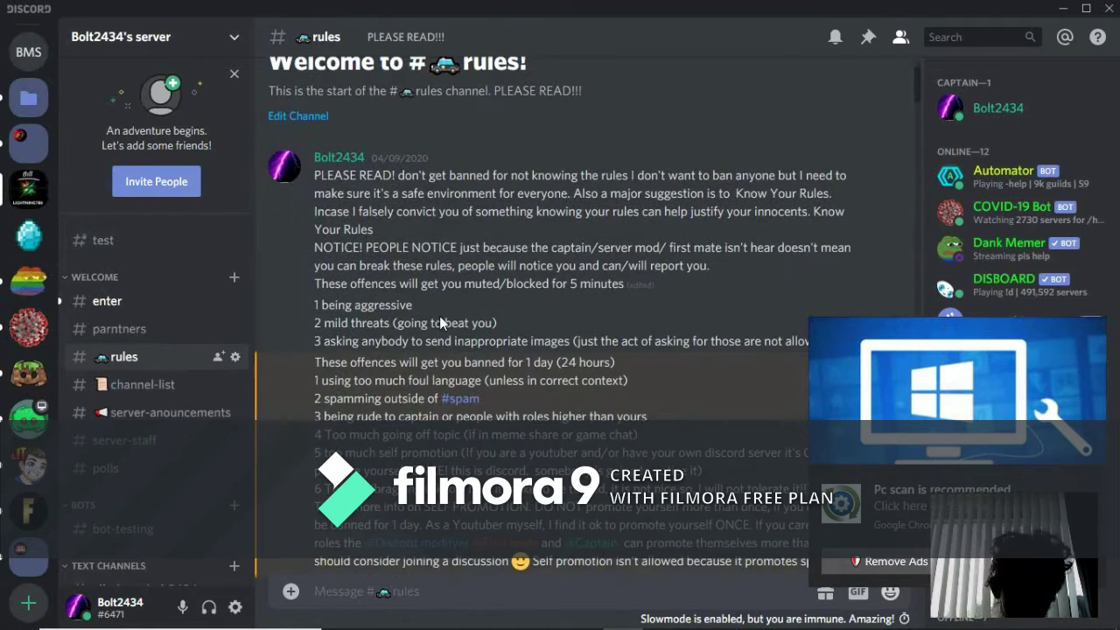
{"action": "scroll", "coordinate": [406, 318], "scroll_direction": "down", "scroll_amount": 2}
{"action": "scroll", "coordinate": [407, 317], "scroll_direction": "up", "scroll_amount": 1}
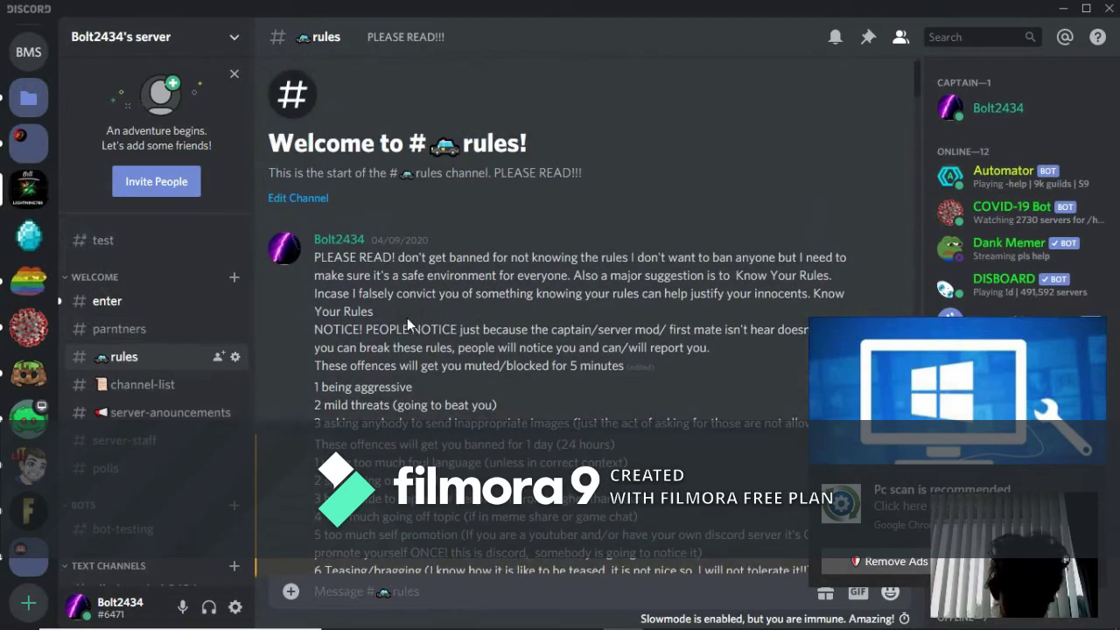
{"action": "scroll", "coordinate": [407, 318], "scroll_direction": "down", "scroll_amount": 10}
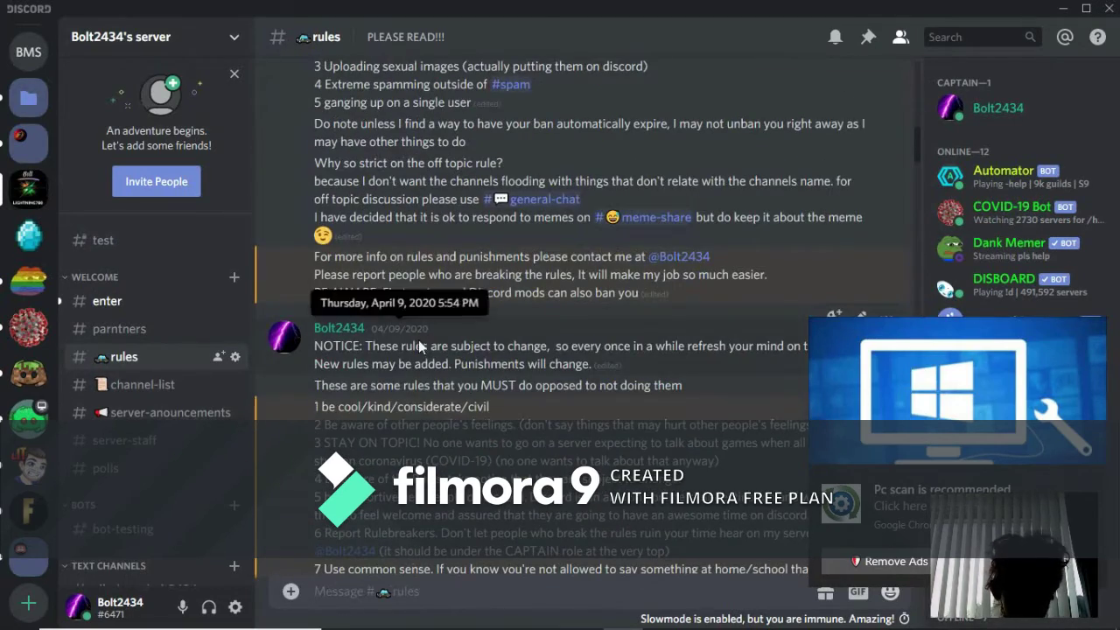
{"action": "scroll", "coordinate": [451, 528], "scroll_direction": "down", "scroll_amount": 1}
{"action": "scroll", "coordinate": [451, 528], "scroll_direction": "down", "scroll_amount": 15}
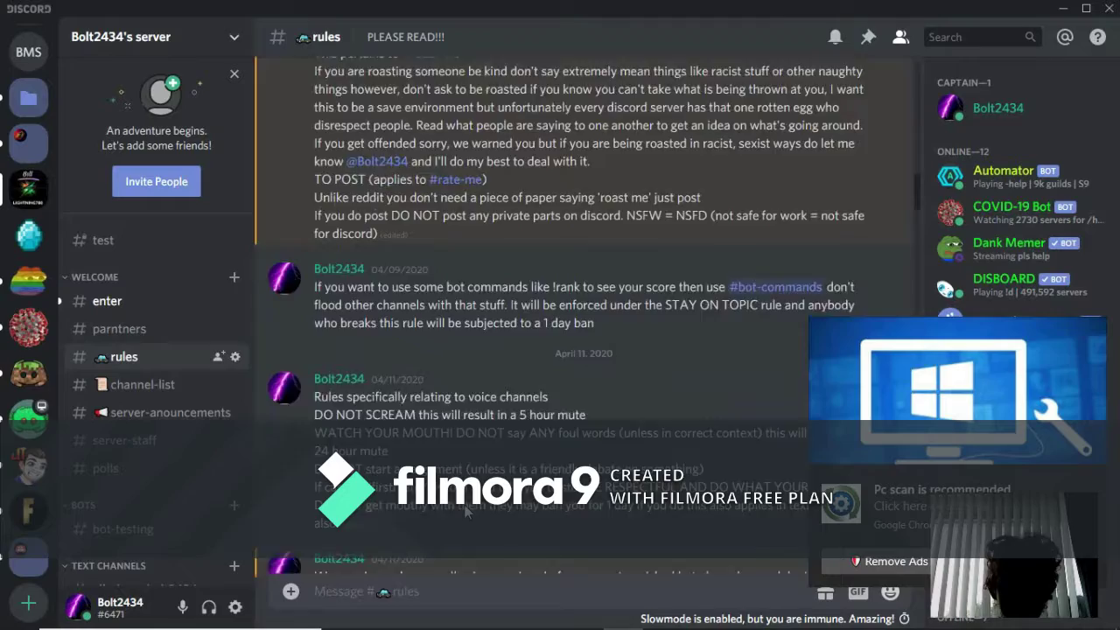
{"action": "scroll", "coordinate": [466, 512], "scroll_direction": "up", "scroll_amount": 20}
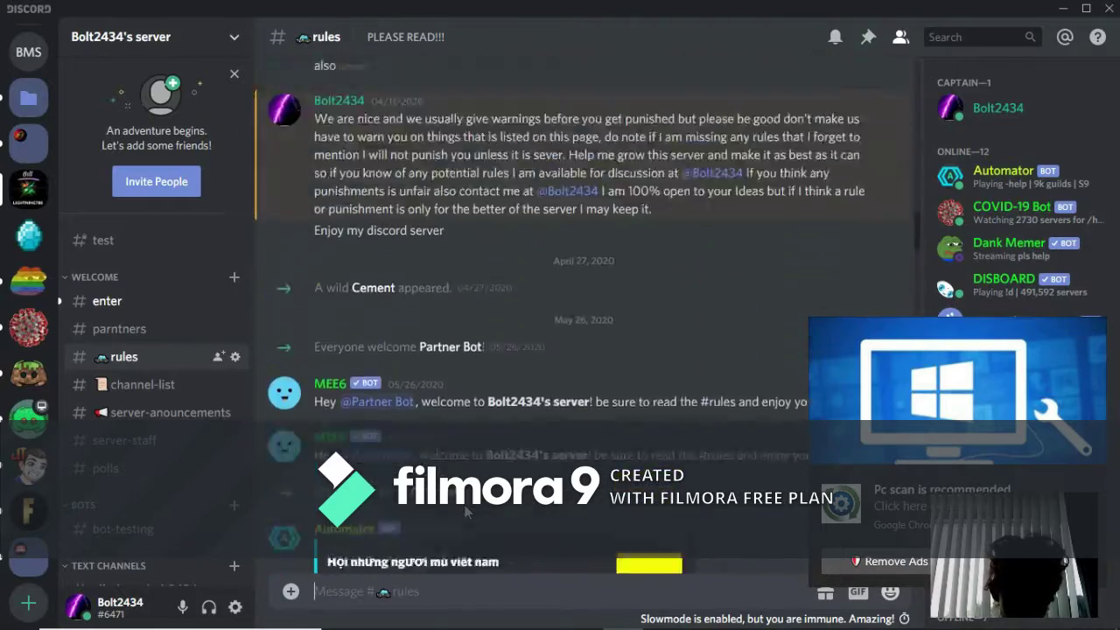
{"action": "scroll", "coordinate": [467, 512], "scroll_direction": "up", "scroll_amount": 2}
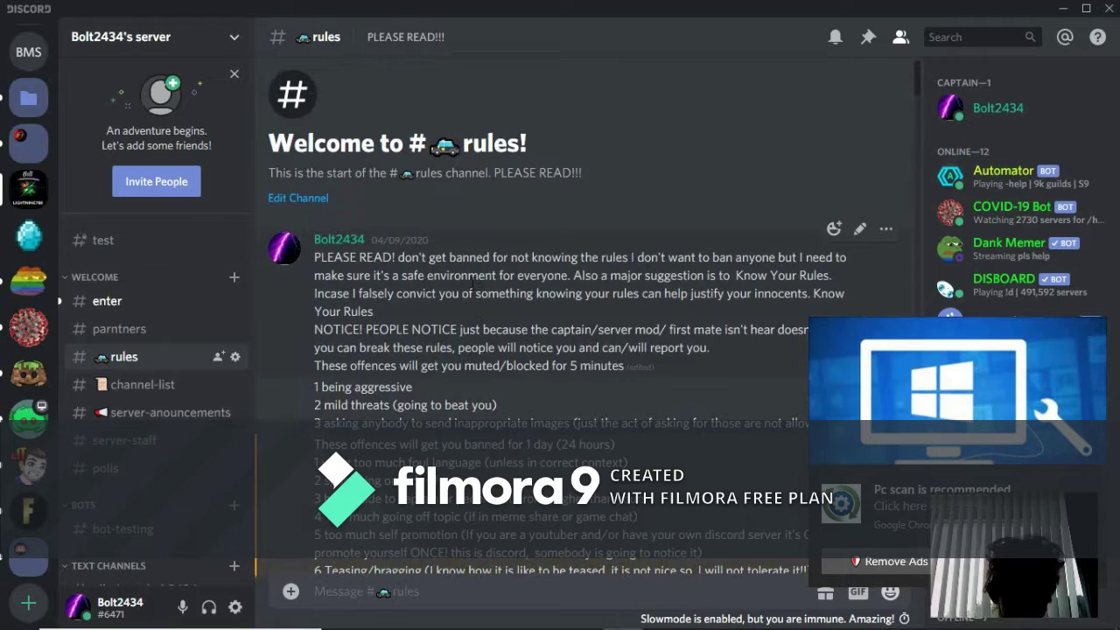
{"action": "mouse_move", "coordinate": [473, 285]}
{"action": "left_mouse_down"}
{"action": "mouse_move", "coordinate": [490, 355]}
{"action": "mouse_move", "coordinate": [452, 423]}
{"action": "left_mouse_up"}
{"action": "scroll", "coordinate": [459, 423], "scroll_direction": "down", "scroll_amount": 5}
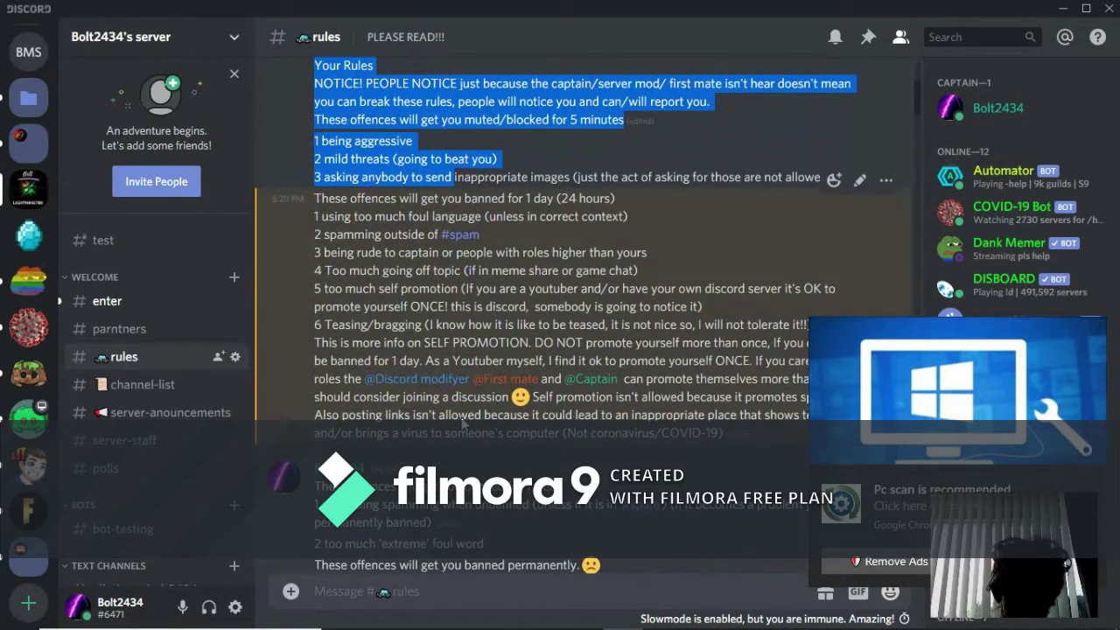
{"action": "scroll", "coordinate": [463, 424], "scroll_direction": "up", "scroll_amount": 4}
{"action": "left_click", "coordinate": [464, 341]}
{"action": "scroll", "coordinate": [710, 342], "scroll_direction": "down", "scroll_amount": 2}
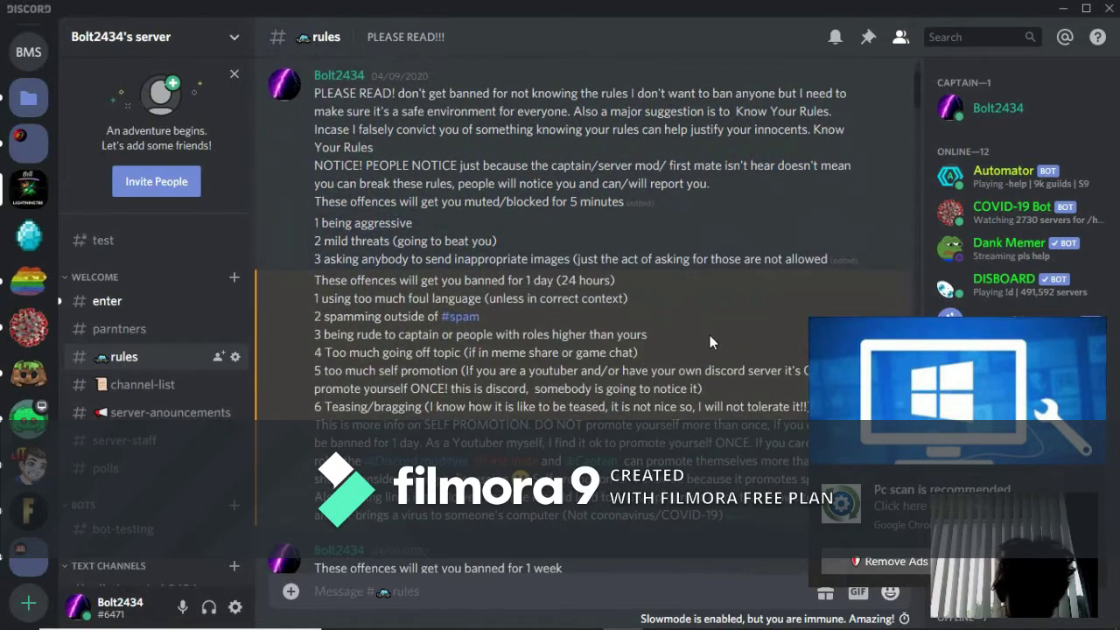
{"action": "scroll", "coordinate": [697, 331], "scroll_direction": "up", "scroll_amount": 3}
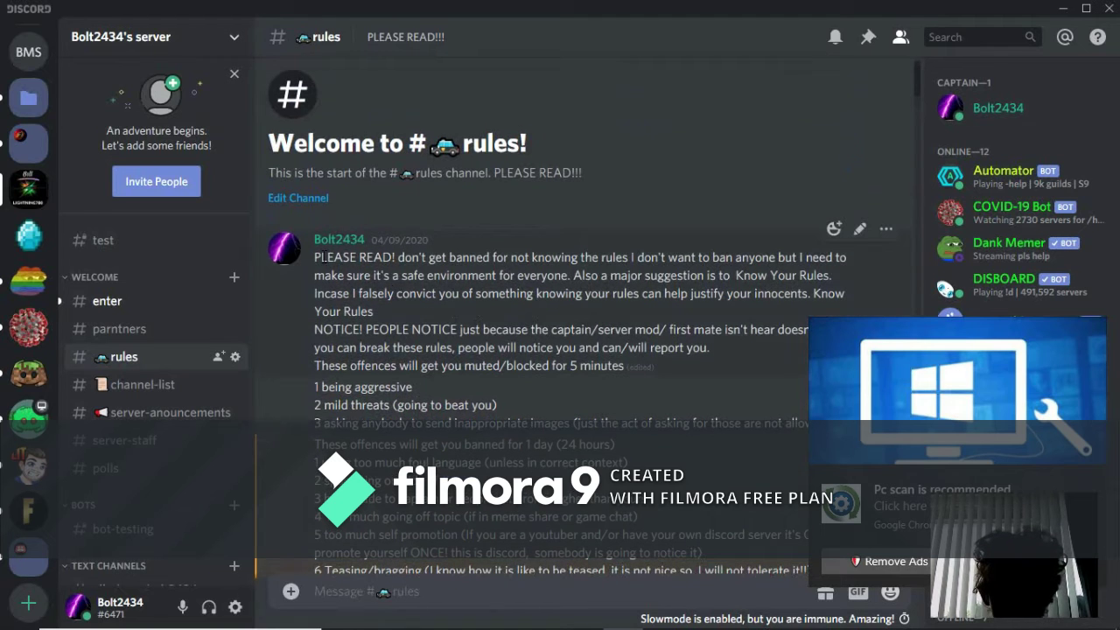
{"action": "mouse_move", "coordinate": [314, 258]}
{"action": "left_mouse_down"}
{"action": "mouse_move", "coordinate": [424, 259]}
{"action": "mouse_move", "coordinate": [630, 296]}
{"action": "mouse_move", "coordinate": [512, 294]}
{"action": "mouse_move", "coordinate": [557, 312]}
{"action": "left_mouse_up"}
{"action": "left_click", "coordinate": [626, 296]}
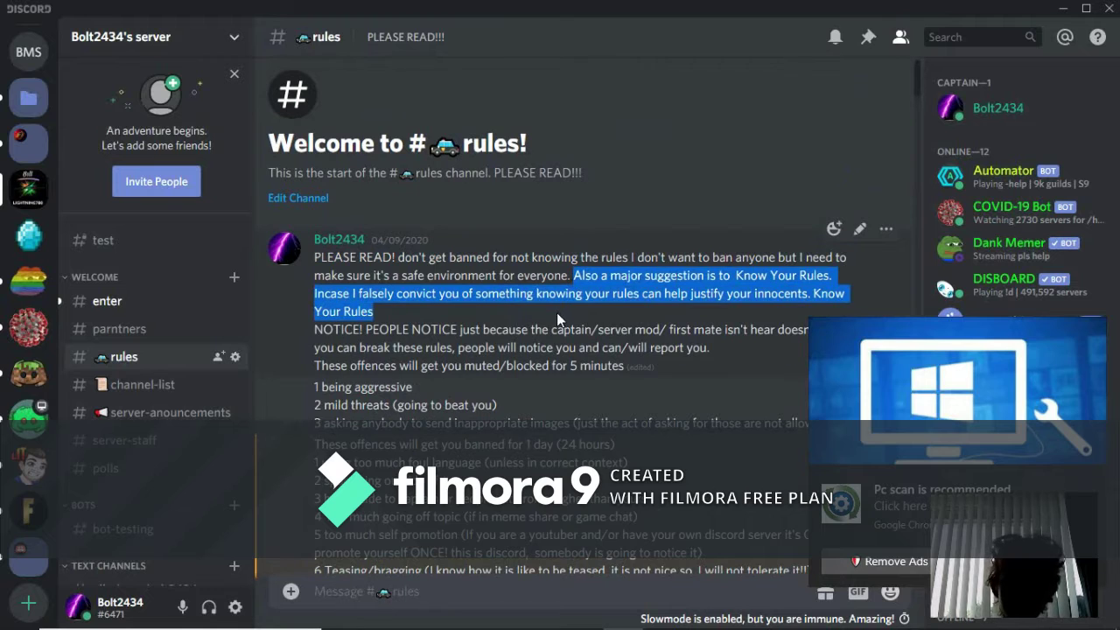
{"action": "left_click", "coordinate": [58, 238]}
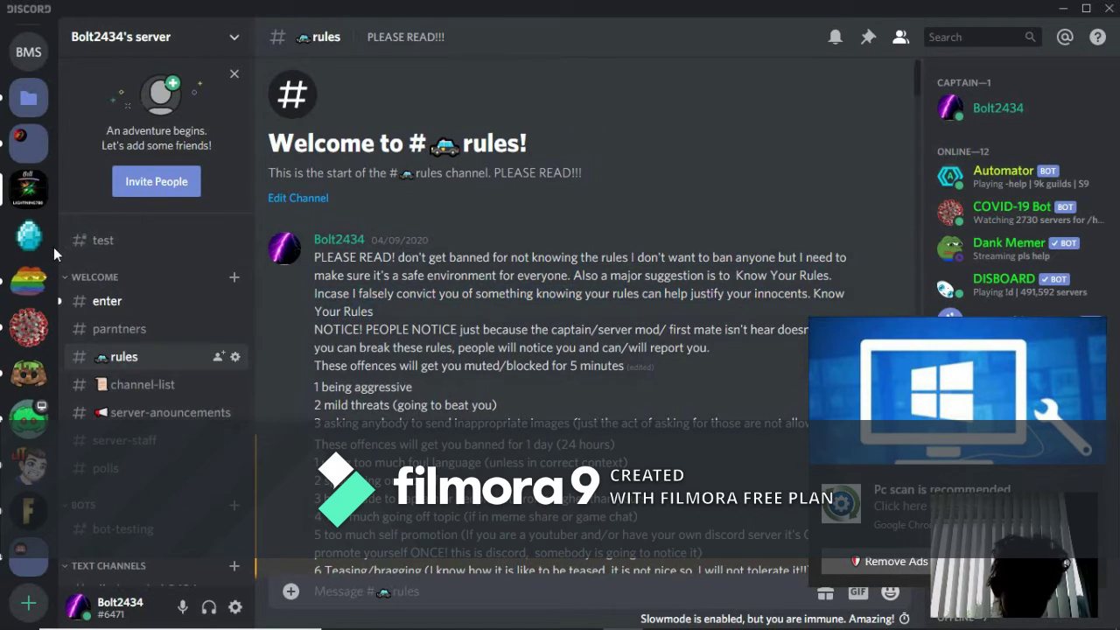
{"action": "left_click", "coordinate": [29, 237]}
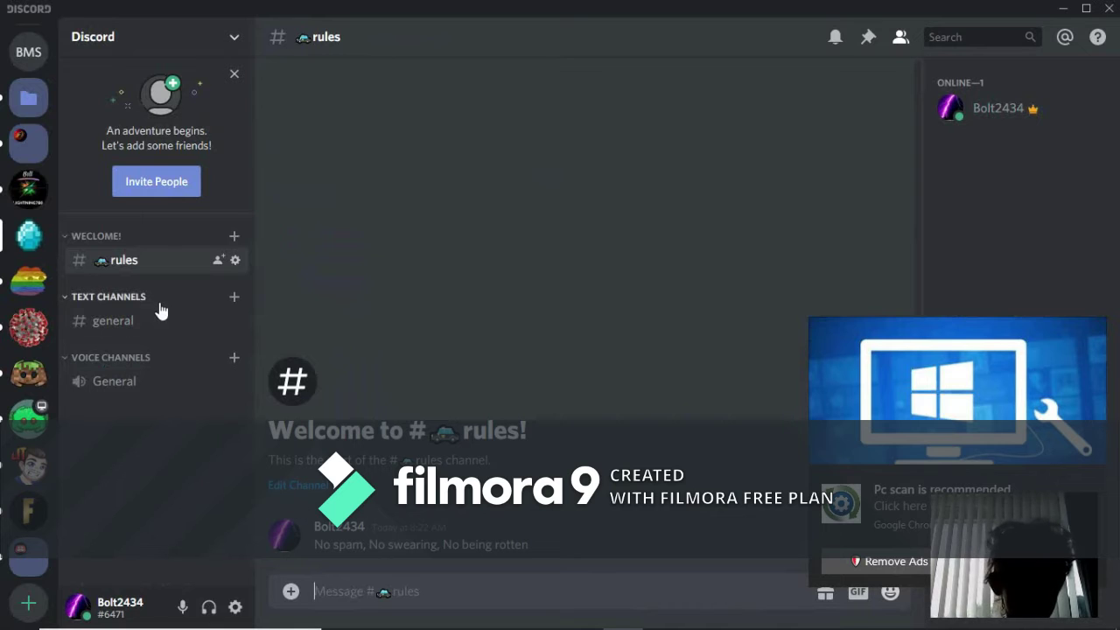
- Add a 📜 scroll-prefixed text channel named channel-lists under WECLOME!
{"action": "left_click", "coordinate": [234, 238]}
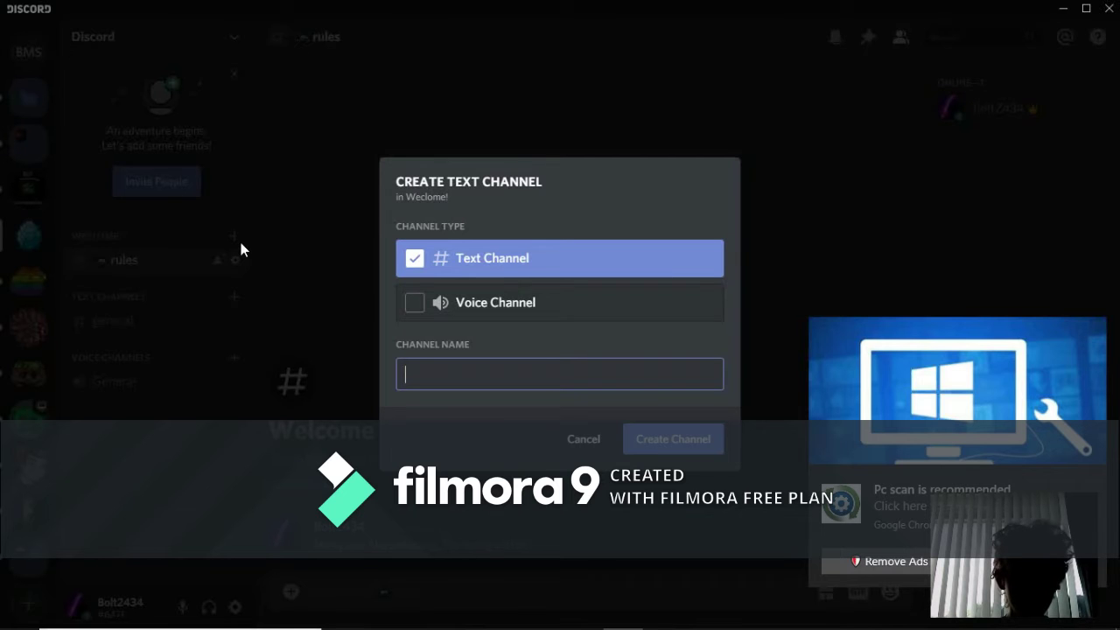
{"action": "key", "text": "super+period"}
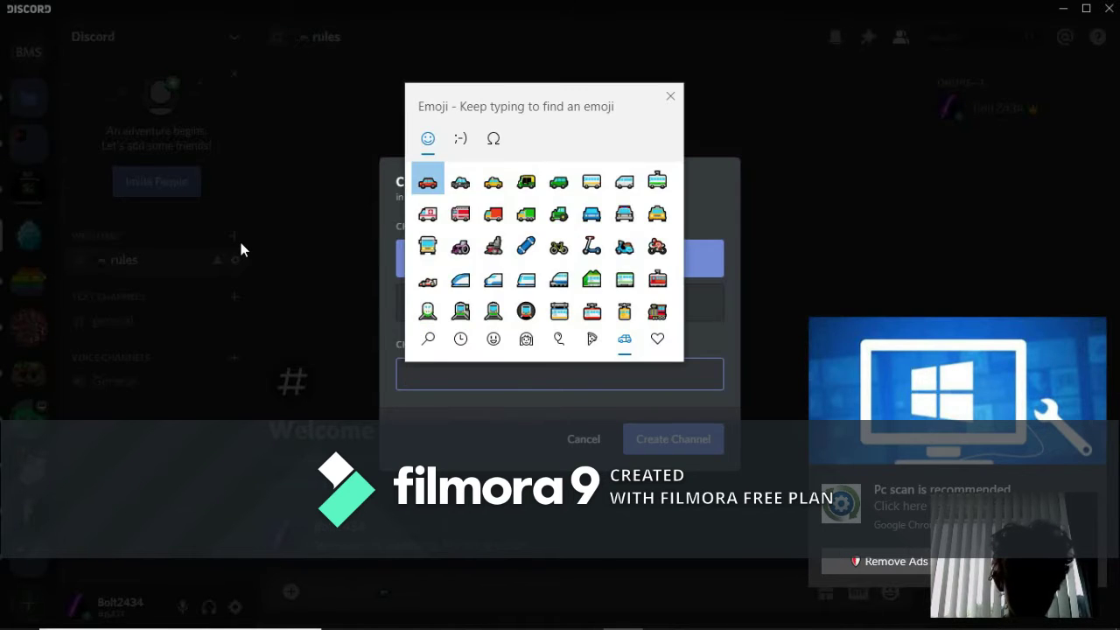
{"action": "type", "text": "lis"}
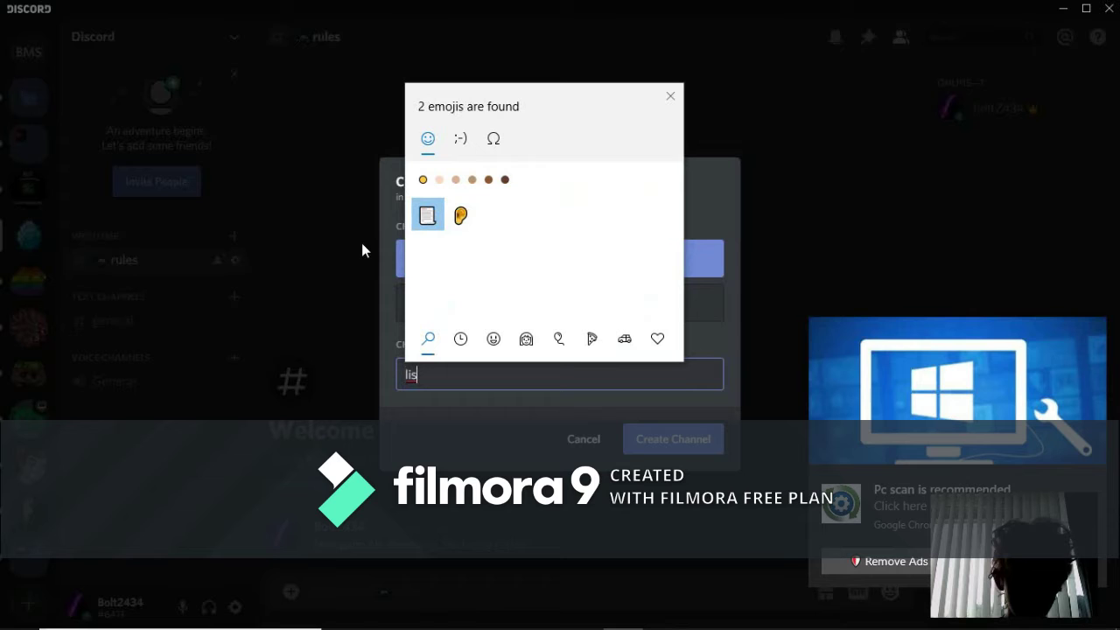
{"action": "key", "text": "BackSpace"}
{"action": "key", "text": "BackSpace"}
{"action": "key", "text": "BackSpace"}
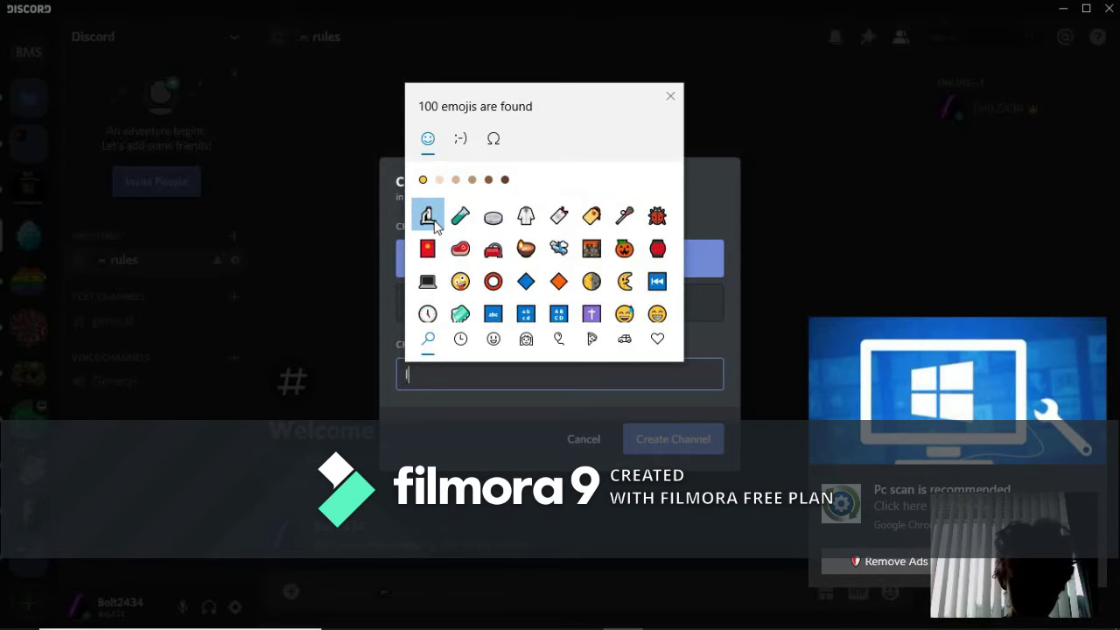
{"action": "type", "text": "pap"}
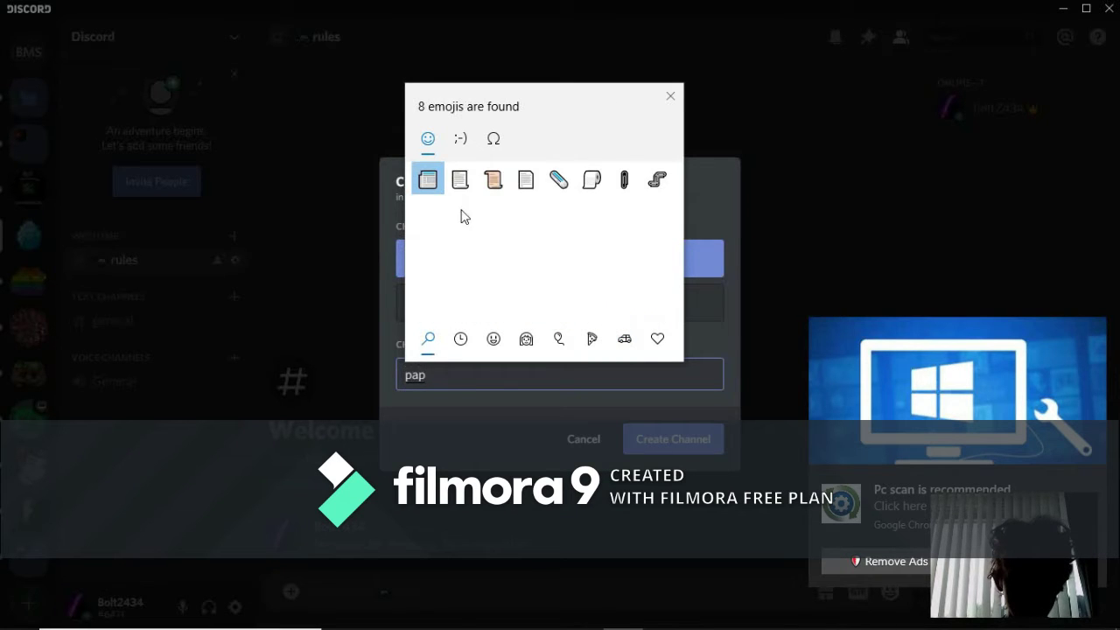
{"action": "left_click", "coordinate": [493, 180]}
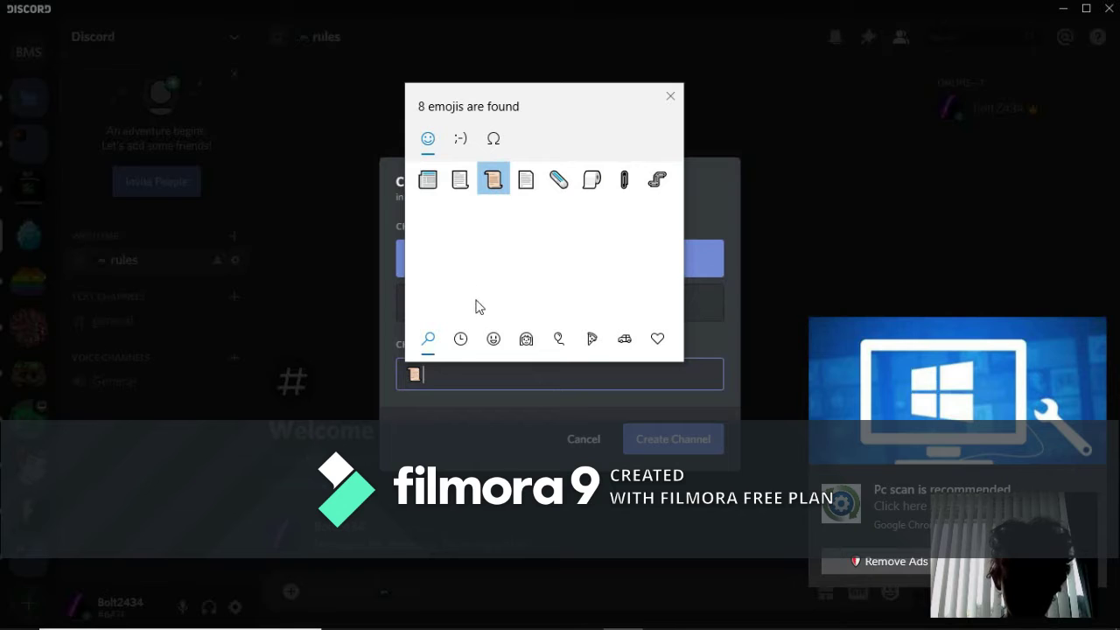
{"action": "left_click", "coordinate": [459, 373]}
{"action": "type", "text": "channel-lists"}
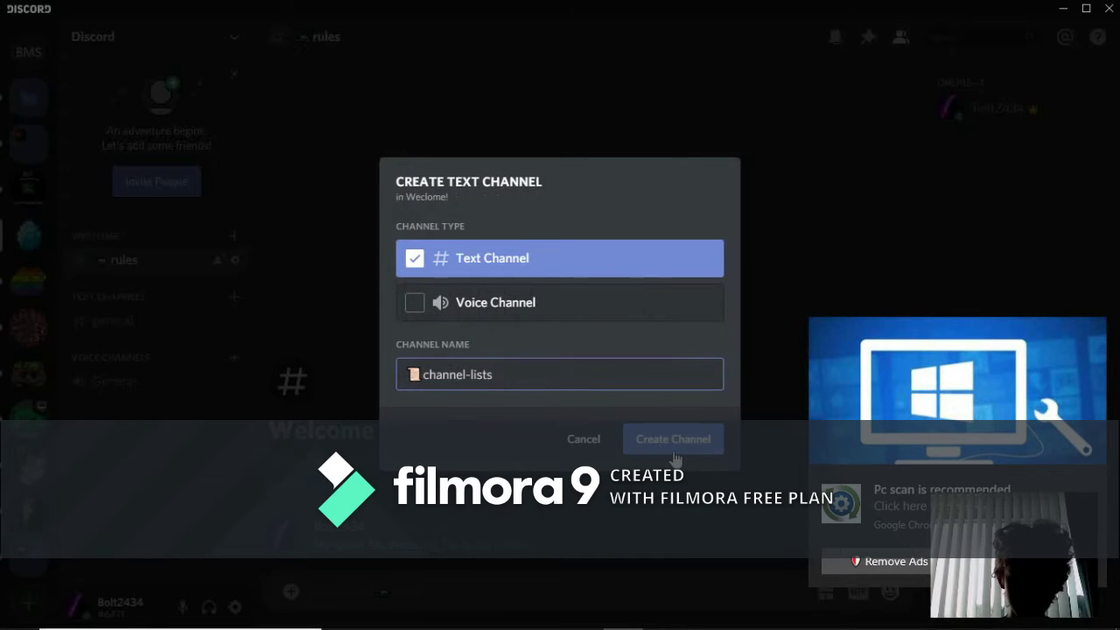
{"action": "left_click", "coordinate": [674, 454]}
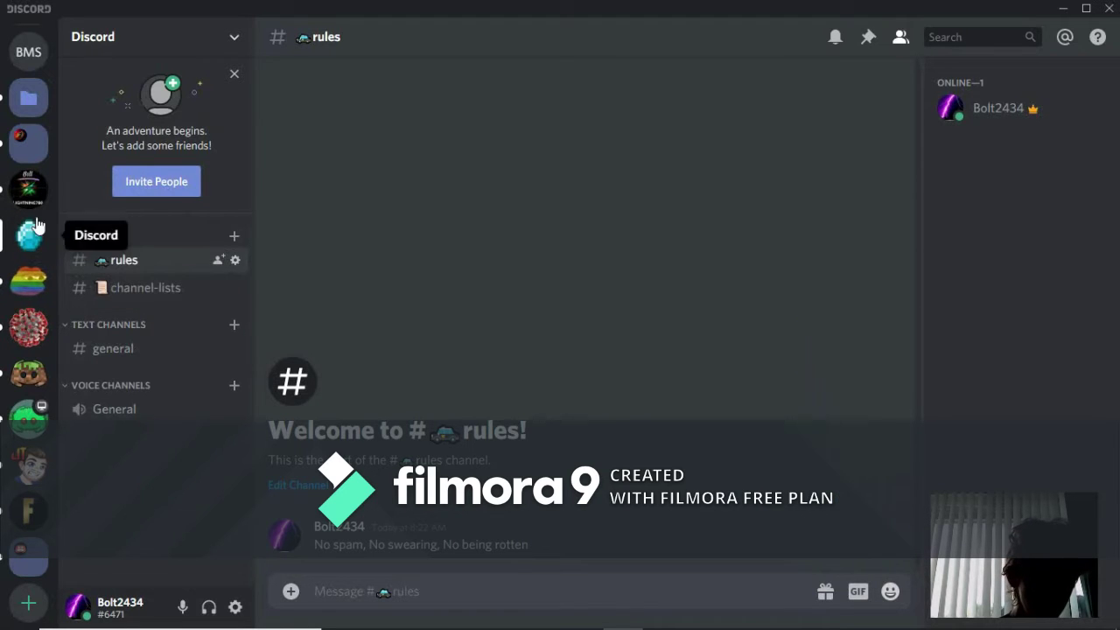
- In #channel-lists, send a #rules mention followed by 'PLEASE READ!'
{"action": "left_click", "coordinate": [29, 189]}
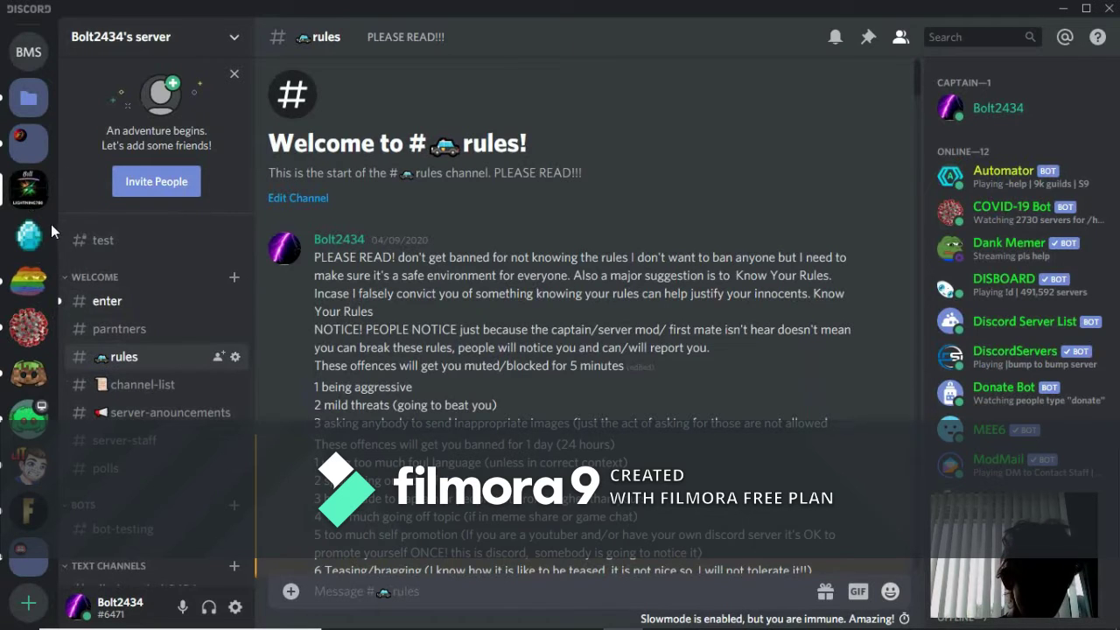
{"action": "left_click", "coordinate": [29, 235]}
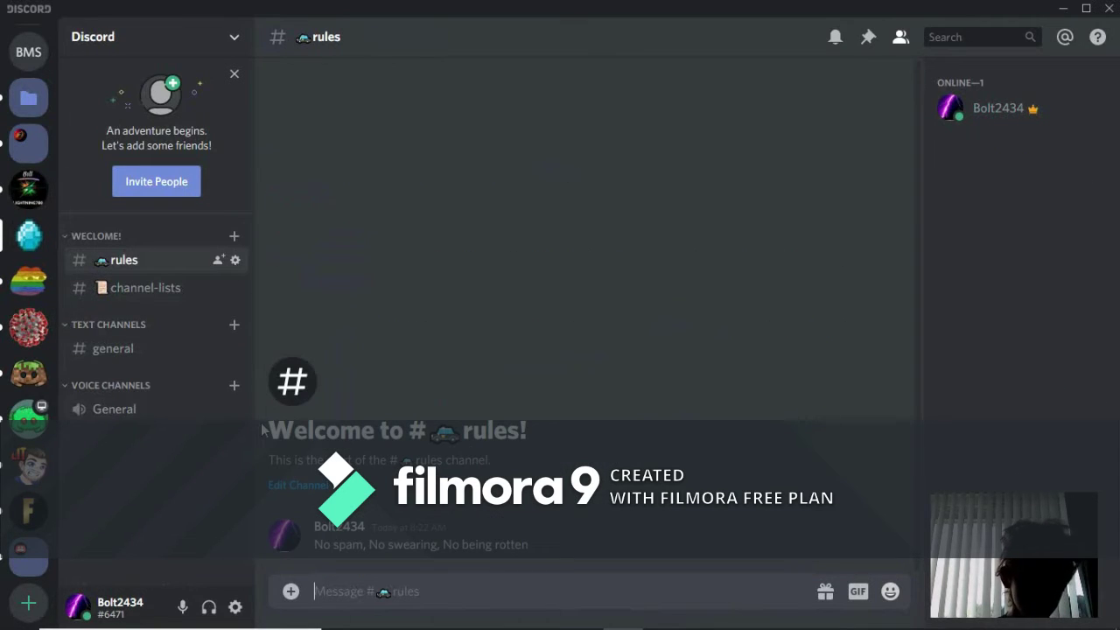
{"action": "left_click", "coordinate": [164, 298]}
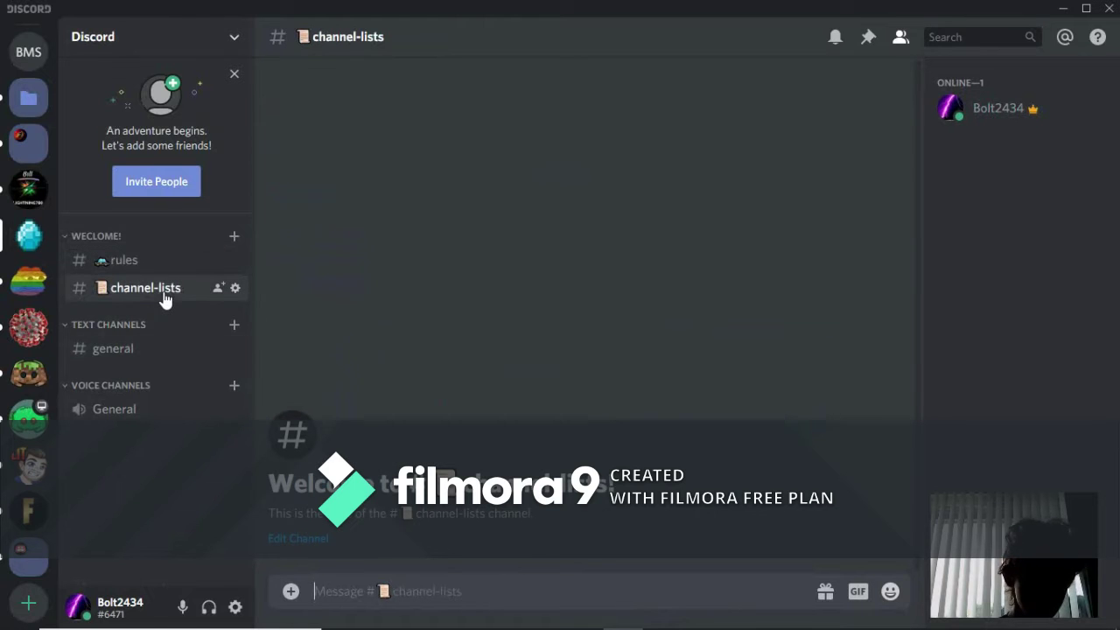
{"action": "type", "text": "#"}
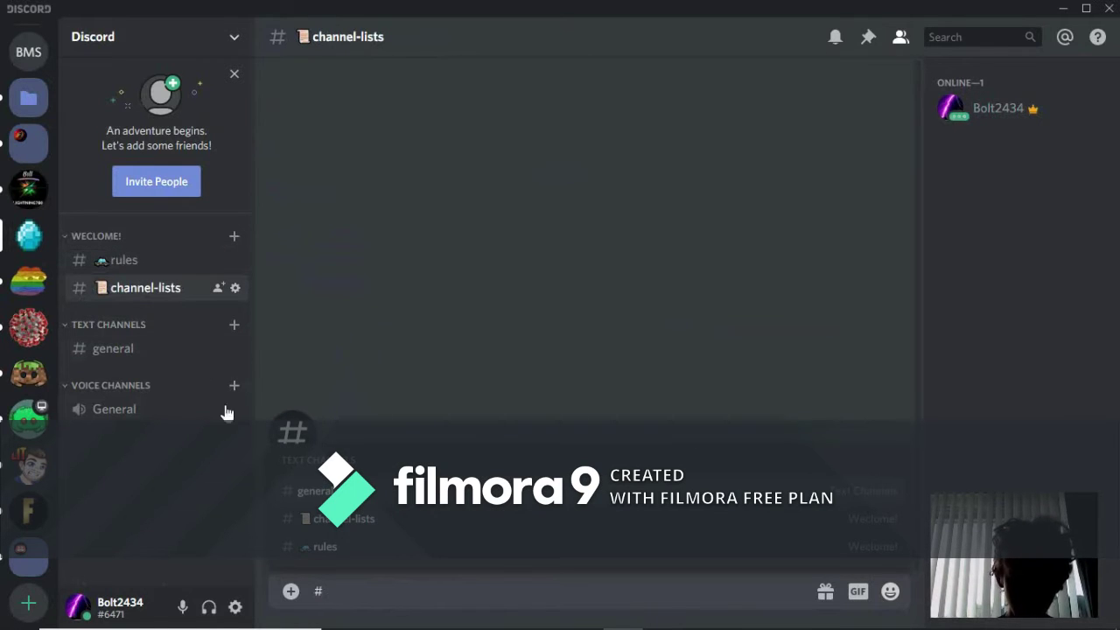
{"action": "left_click", "coordinate": [324, 546]}
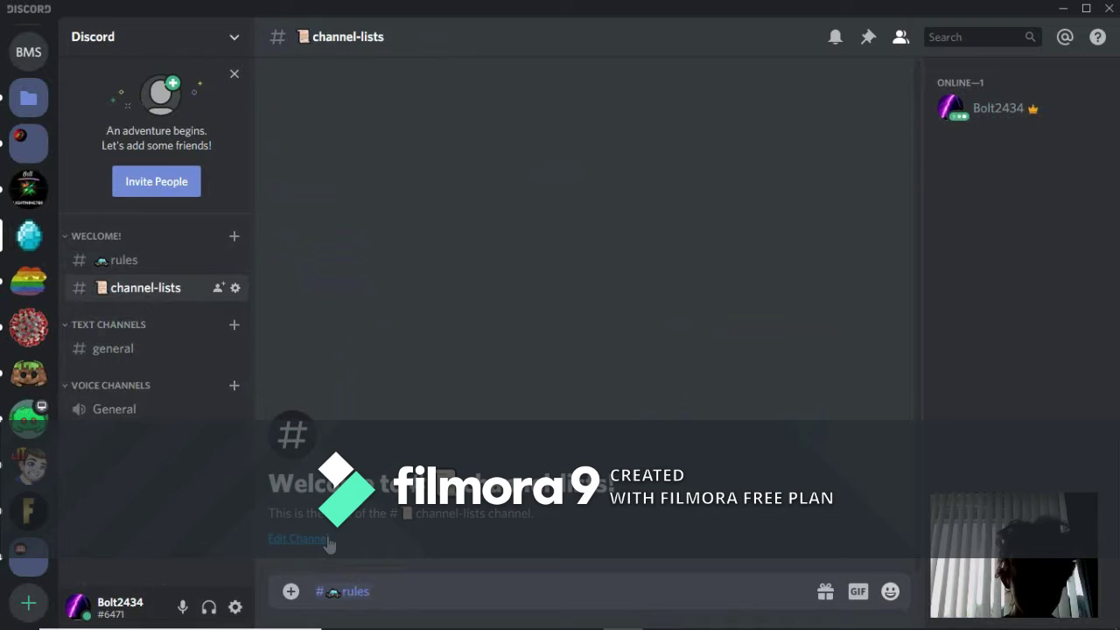
{"action": "type", "text": "S"}
{"action": "key", "text": "BackSpace"}
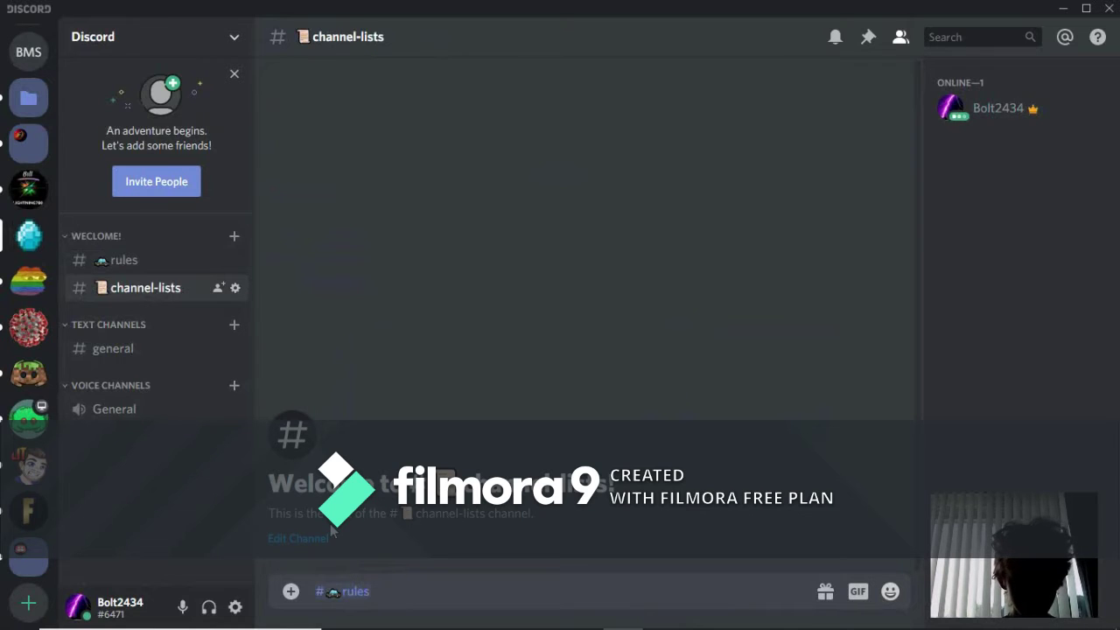
{"action": "type", "text": "LEASE "}
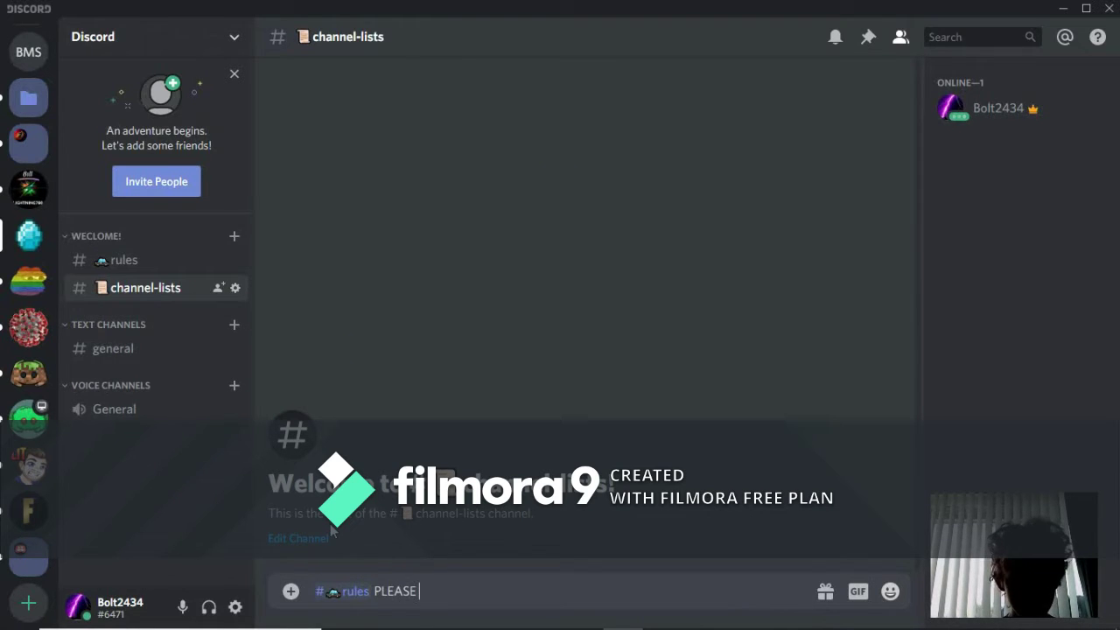
{"action": "type", "text": "READ!"}
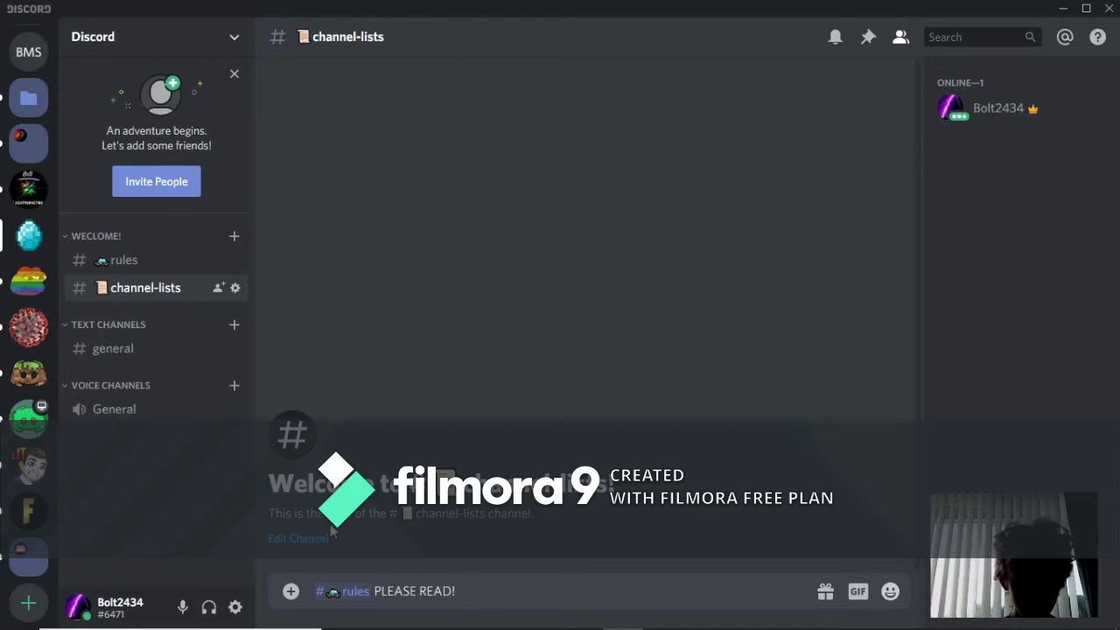
{"action": "key", "text": "Return"}
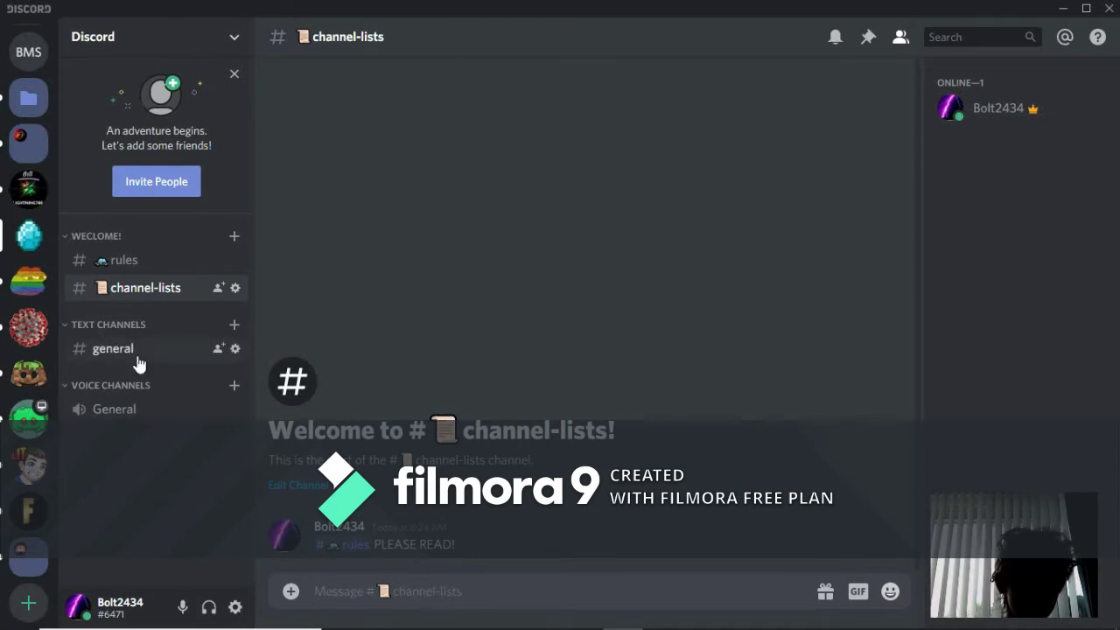
{"action": "left_click", "coordinate": [27, 187]}
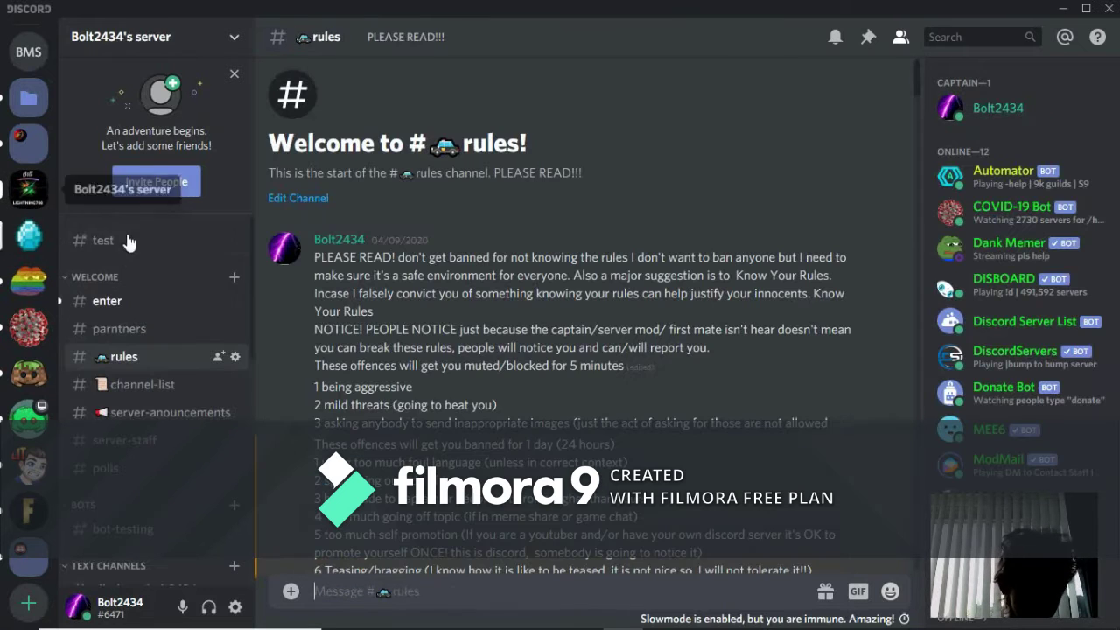
{"action": "left_click", "coordinate": [127, 385]}
{"action": "scroll", "coordinate": [636, 212], "scroll_direction": "up", "scroll_amount": 10}
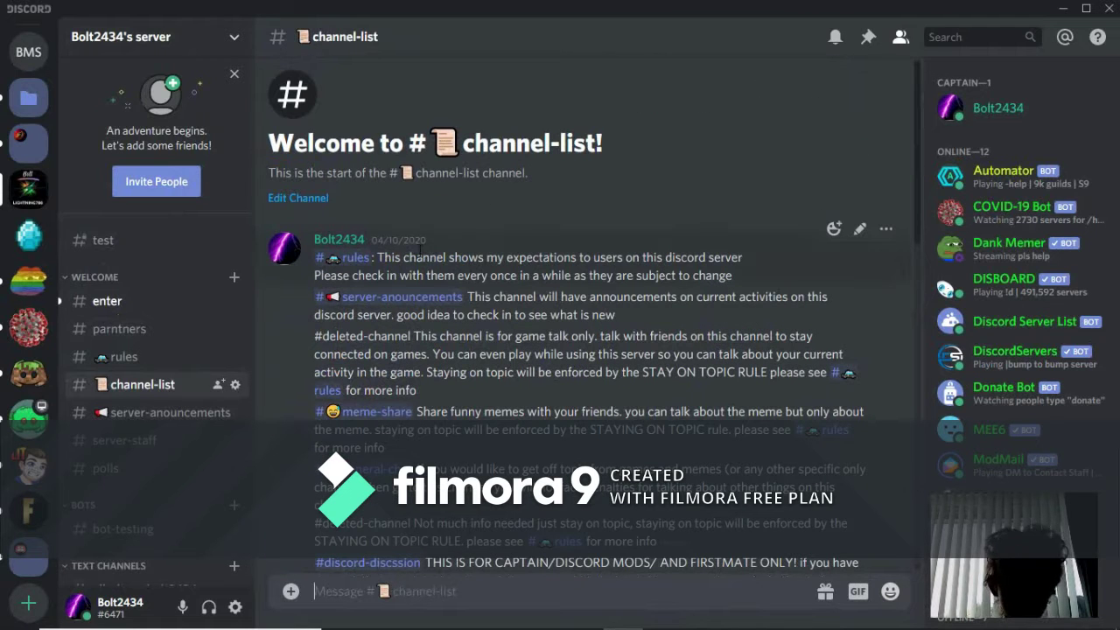
{"action": "left_click_drag", "start_coordinate": [418, 257], "coordinate": [733, 271]}
{"action": "left_click", "coordinate": [736, 269]}
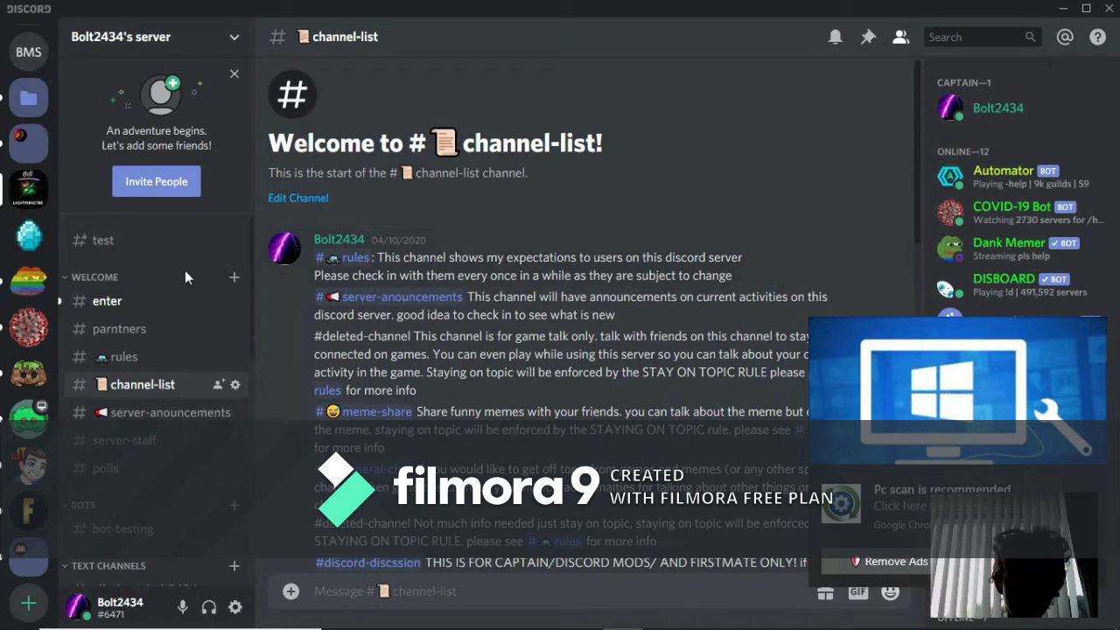
- Look through the Discord server's general, channel-lists and rules channels
{"action": "left_click", "coordinate": [29, 236]}
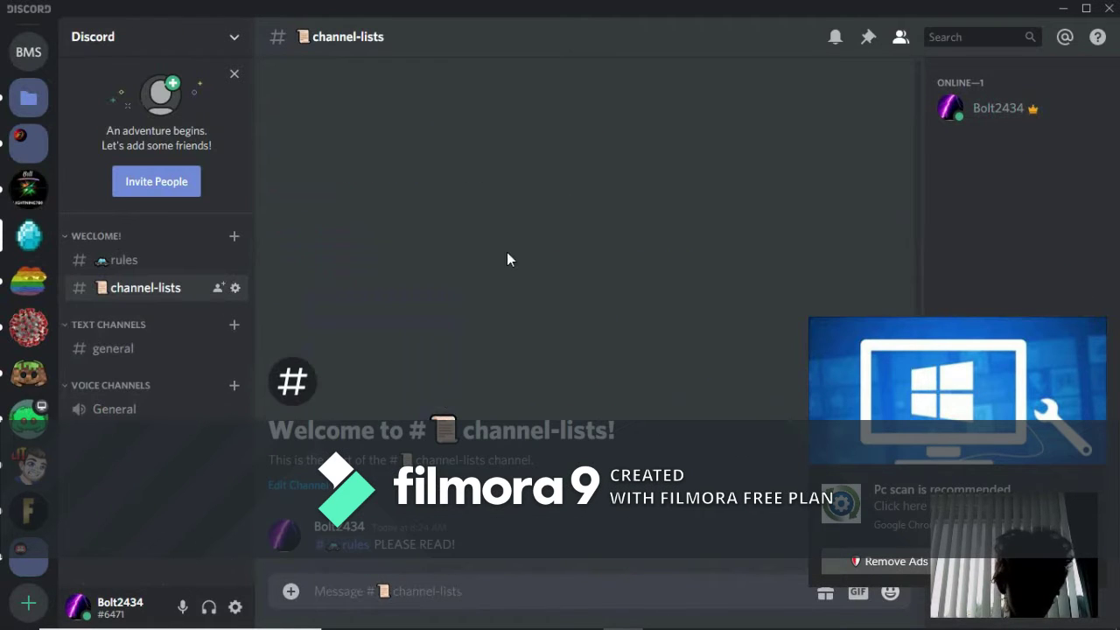
{"action": "left_click", "coordinate": [120, 347]}
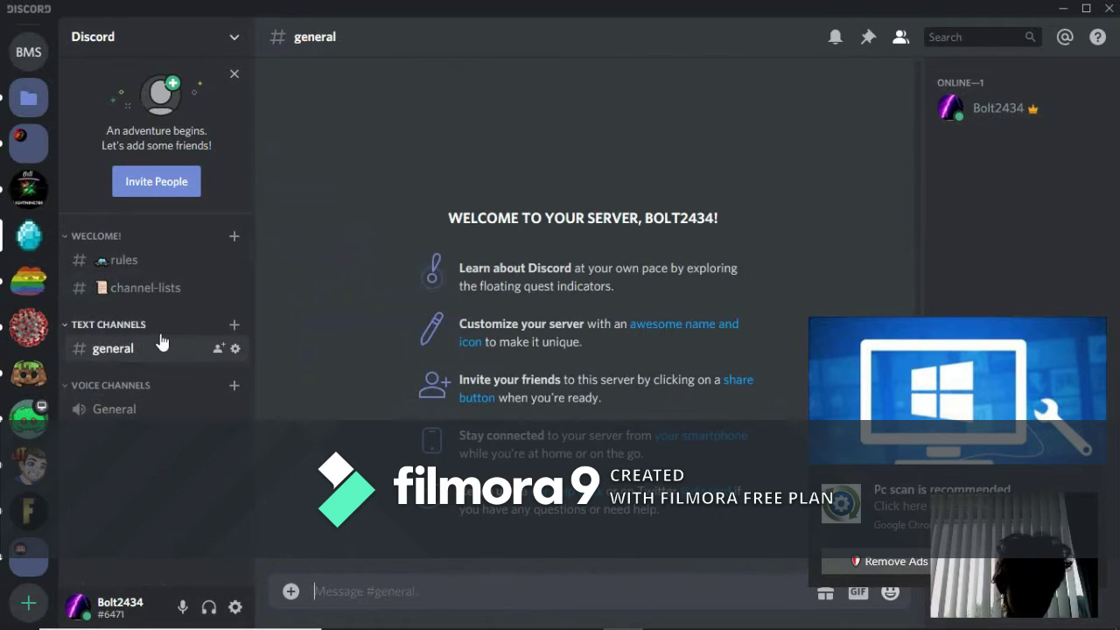
{"action": "left_click", "coordinate": [154, 289]}
{"action": "left_click", "coordinate": [140, 270]}
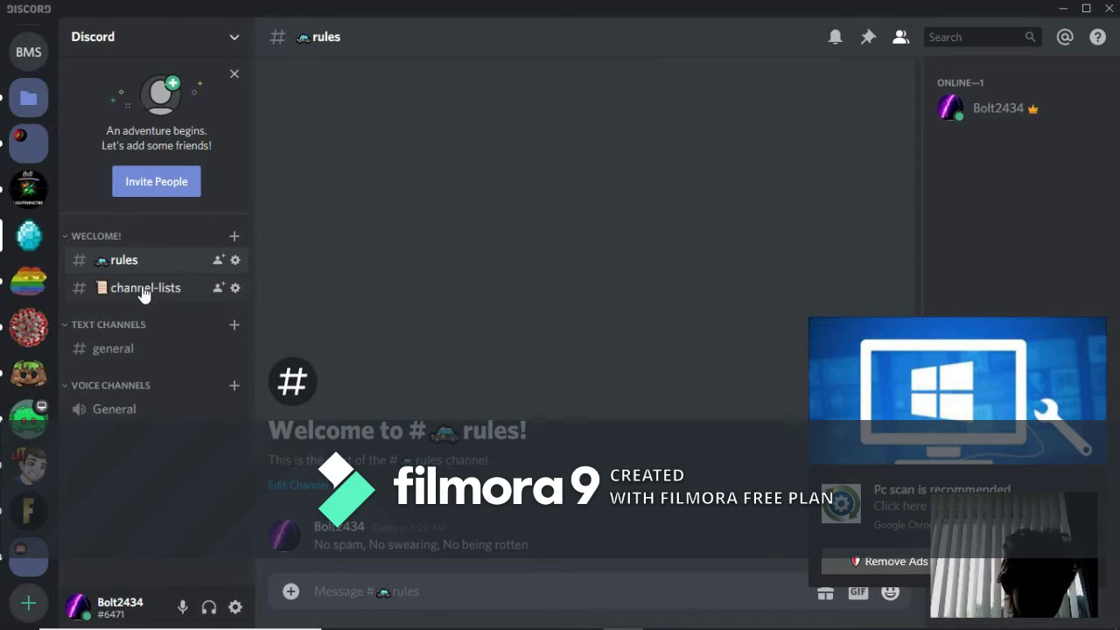
- Check the #rules channel's permissions, close its settings, and open the server options menu
{"action": "left_click", "coordinate": [236, 261]}
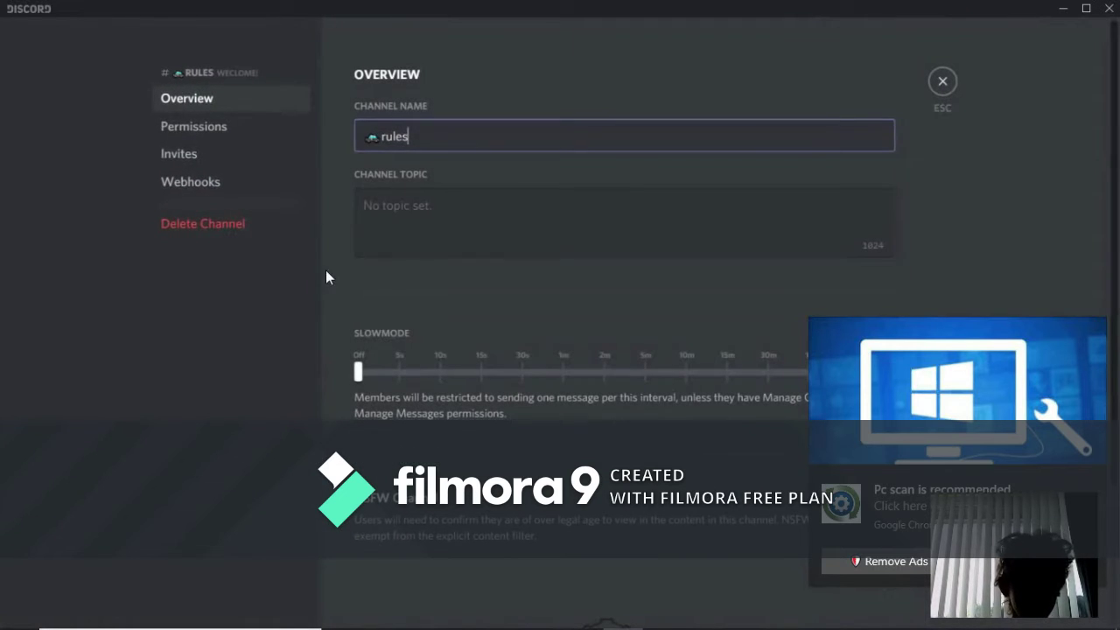
{"action": "left_click", "coordinate": [216, 132]}
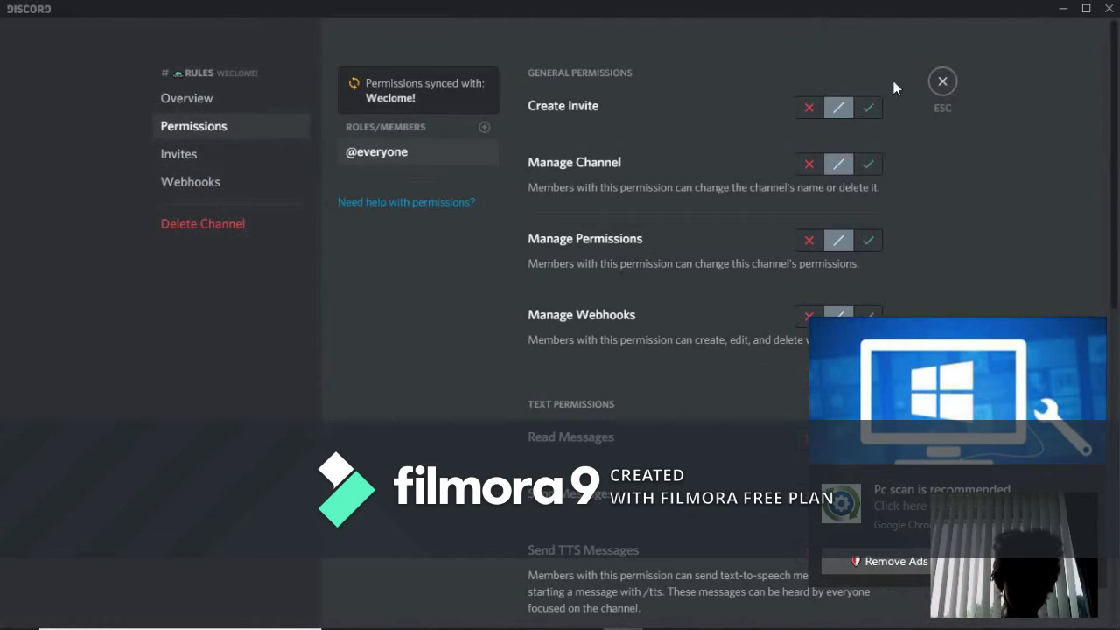
{"action": "left_click", "coordinate": [945, 84]}
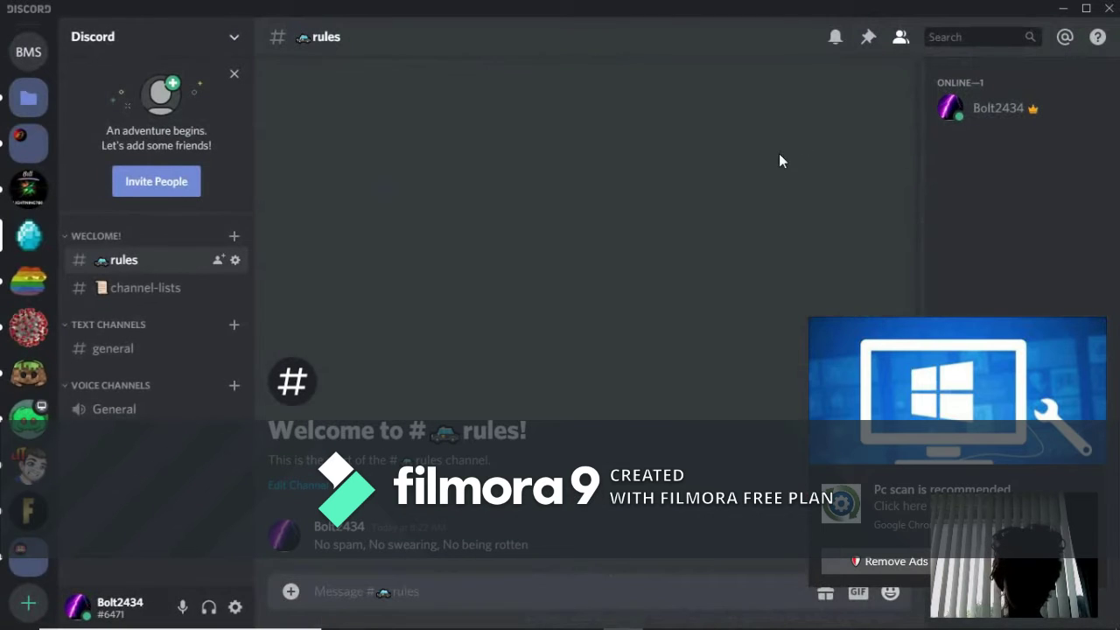
{"action": "left_click", "coordinate": [664, 613]}
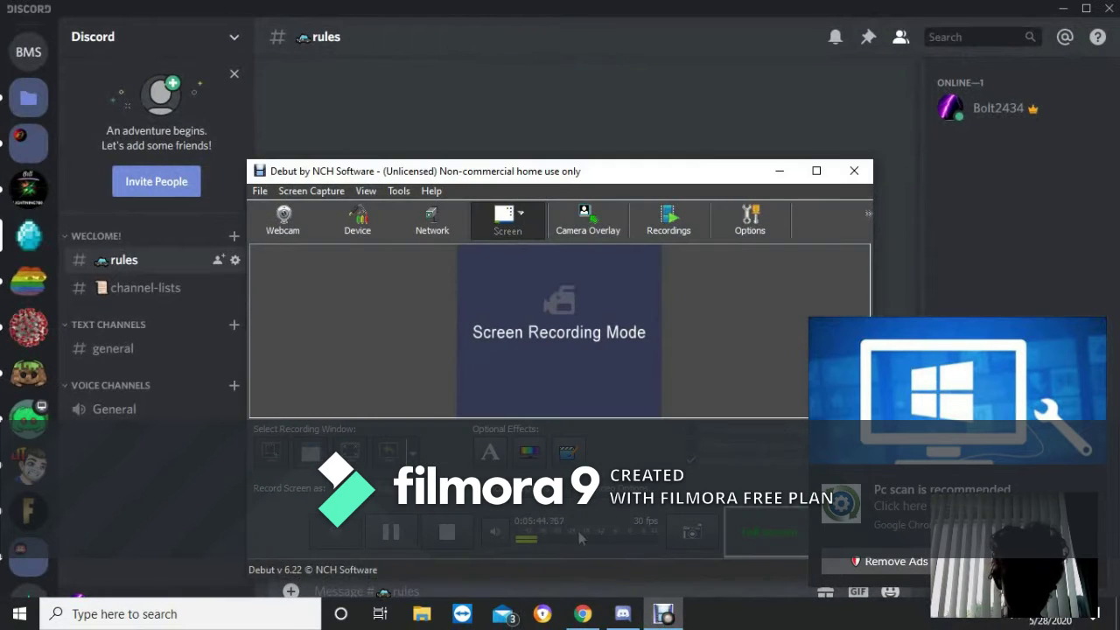
{"action": "left_click", "coordinate": [416, 527]}
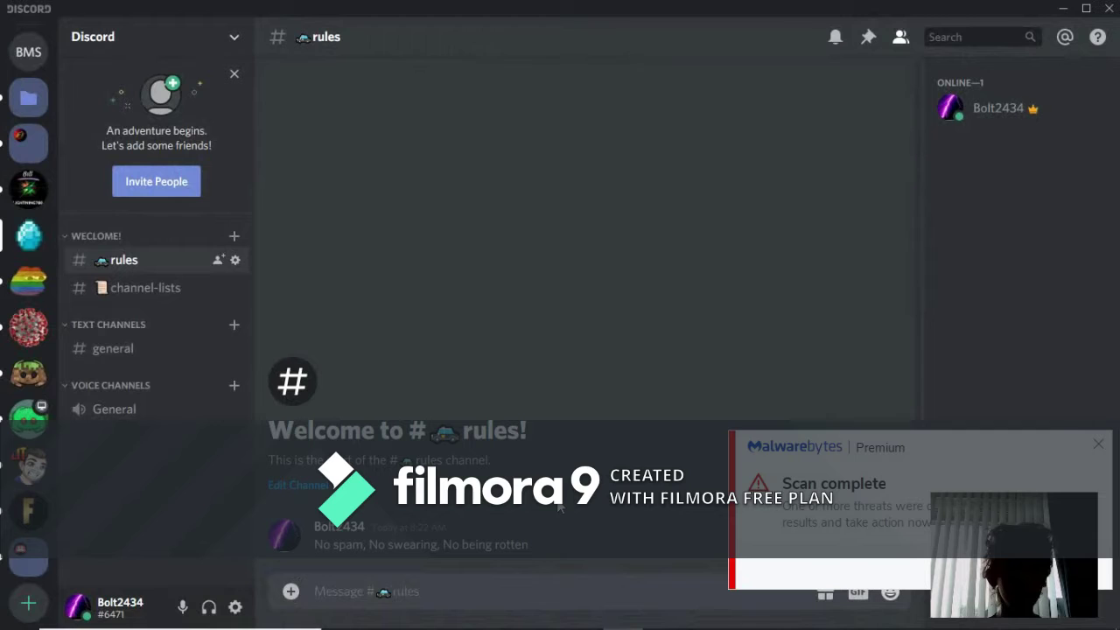
{"action": "left_click", "coordinate": [184, 44]}
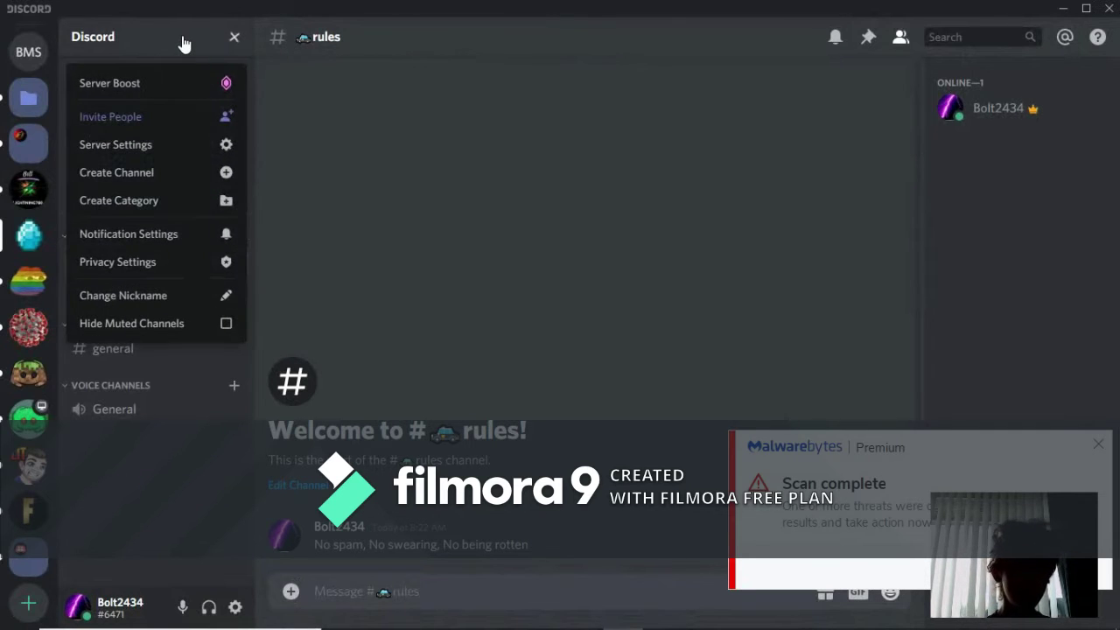
- In Server Settings > Roles, add a new role named Captain
{"action": "left_click", "coordinate": [220, 151]}
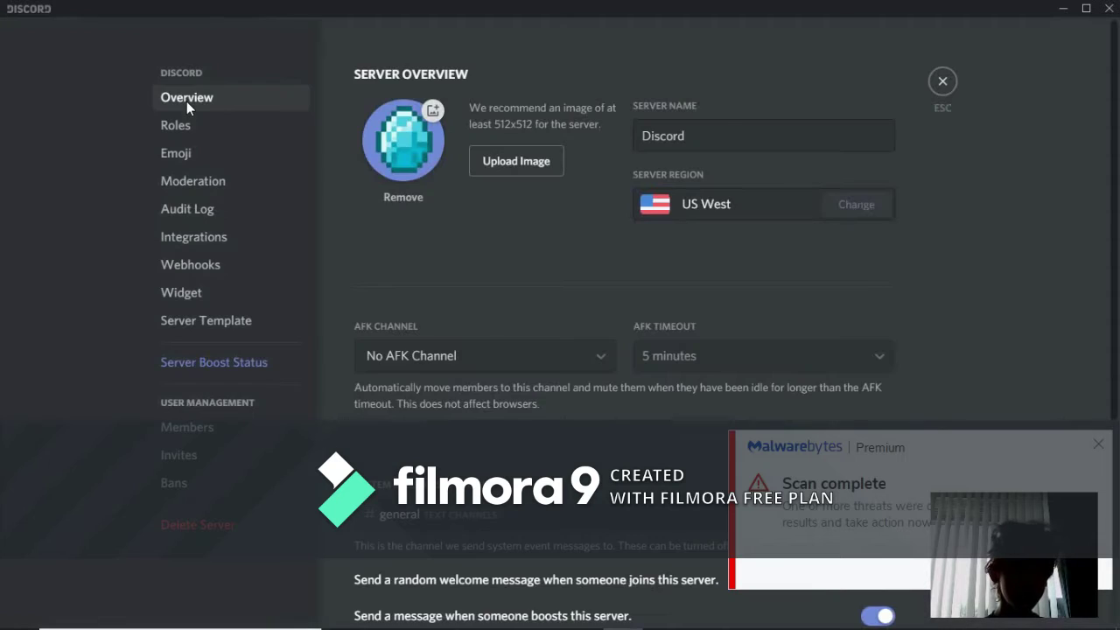
{"action": "left_click", "coordinate": [184, 126]}
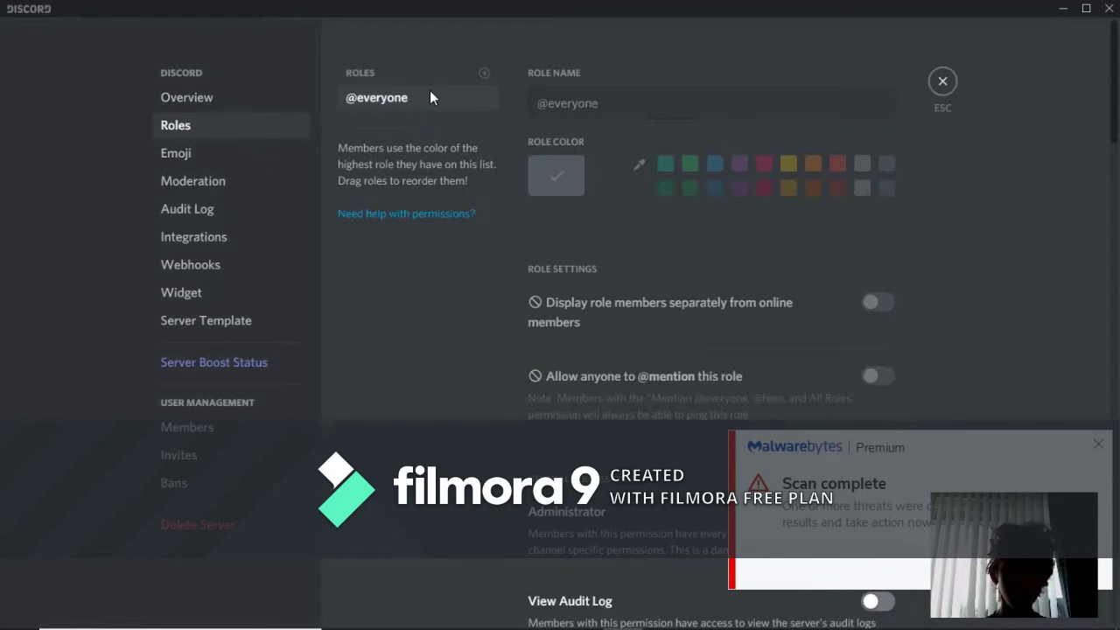
{"action": "left_click", "coordinate": [484, 74]}
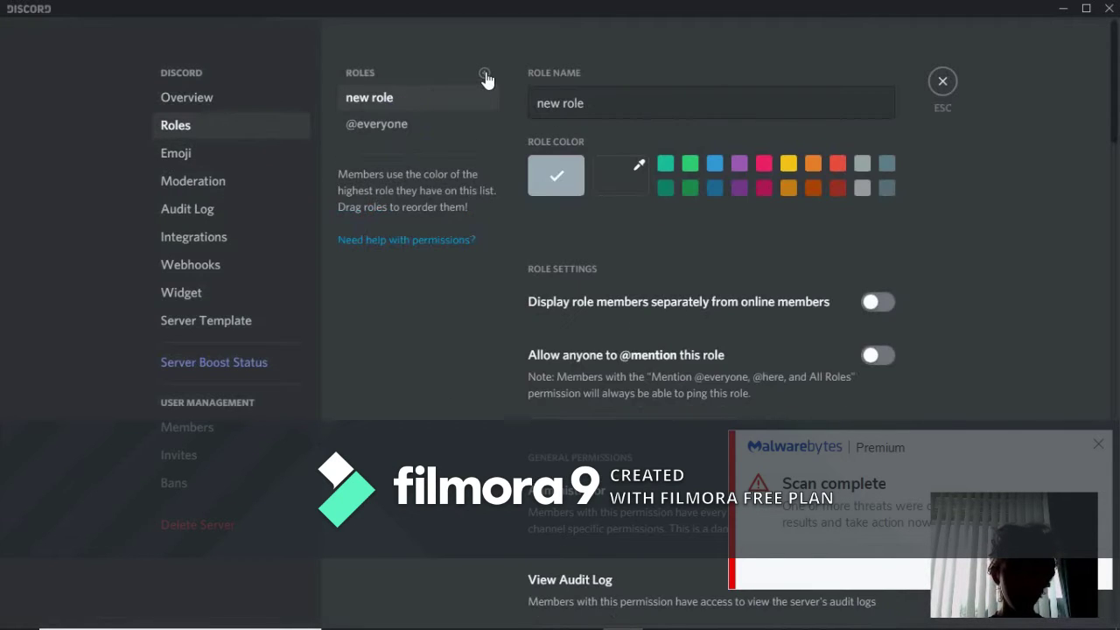
{"action": "left_click_drag", "start_coordinate": [586, 103], "coordinate": [519, 102]}
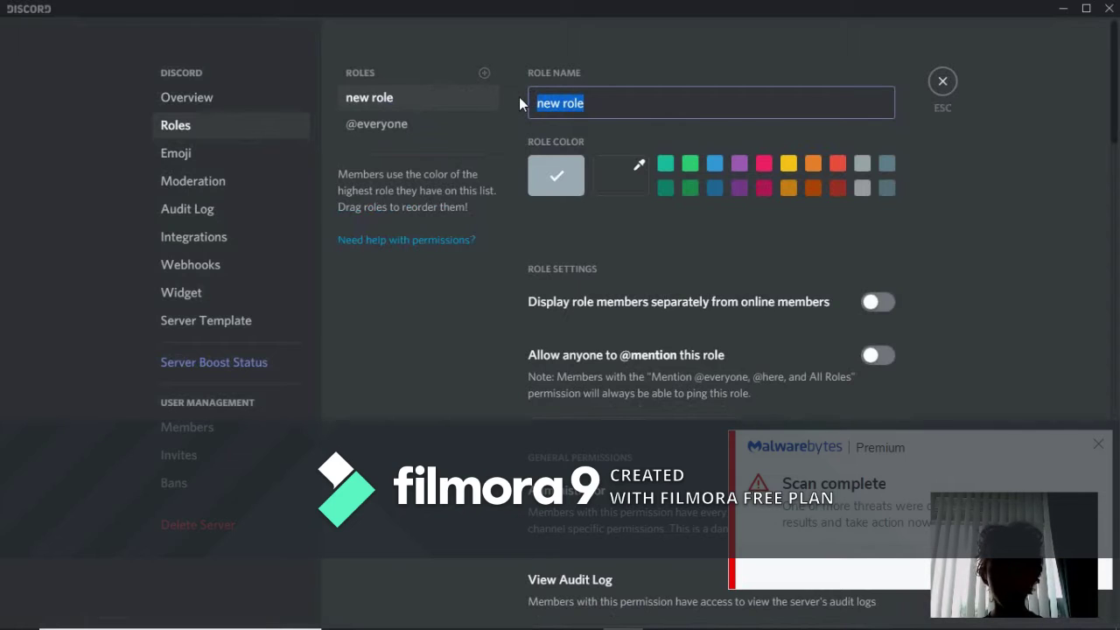
{"action": "type", "text": "Capt"}
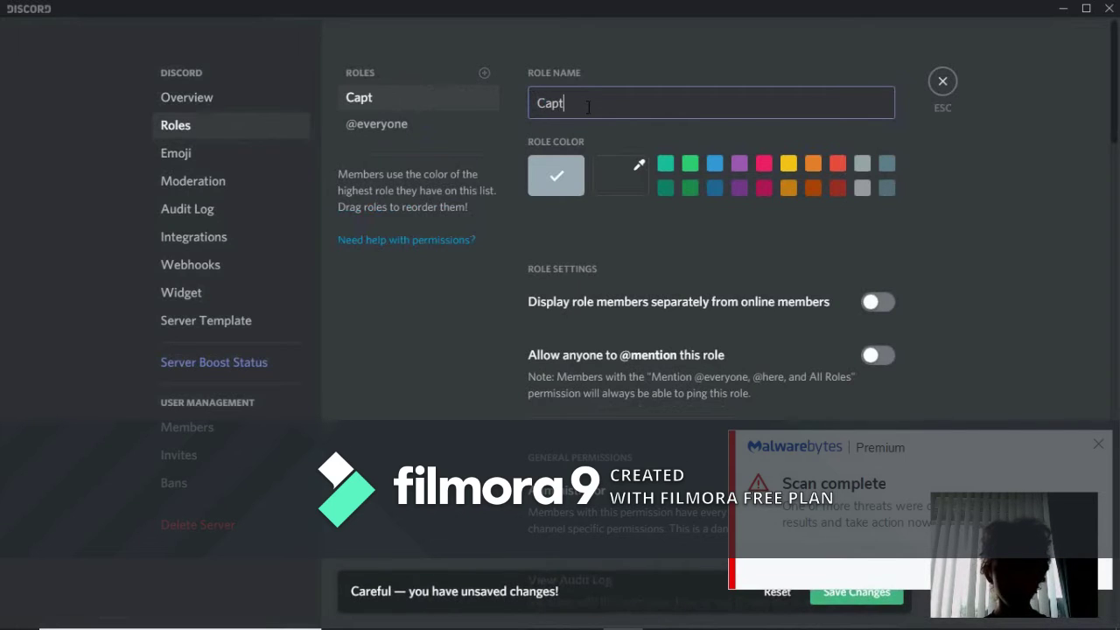
{"action": "type", "text": "ain"}
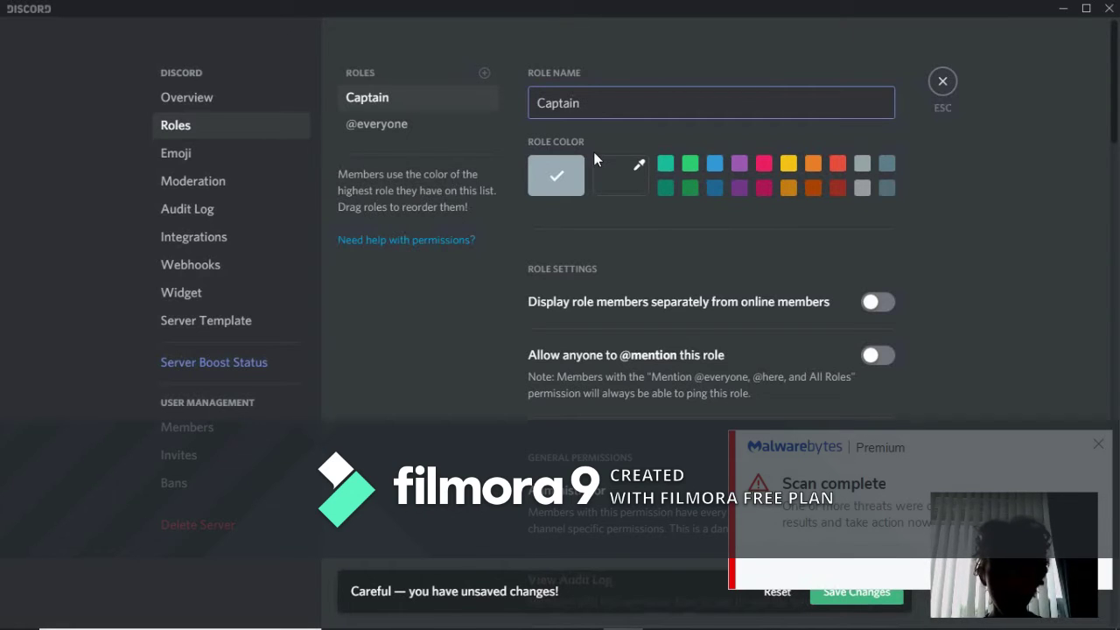
- Give the Captain role the custom bright green colour #13fd03
{"action": "left_click", "coordinate": [619, 175]}
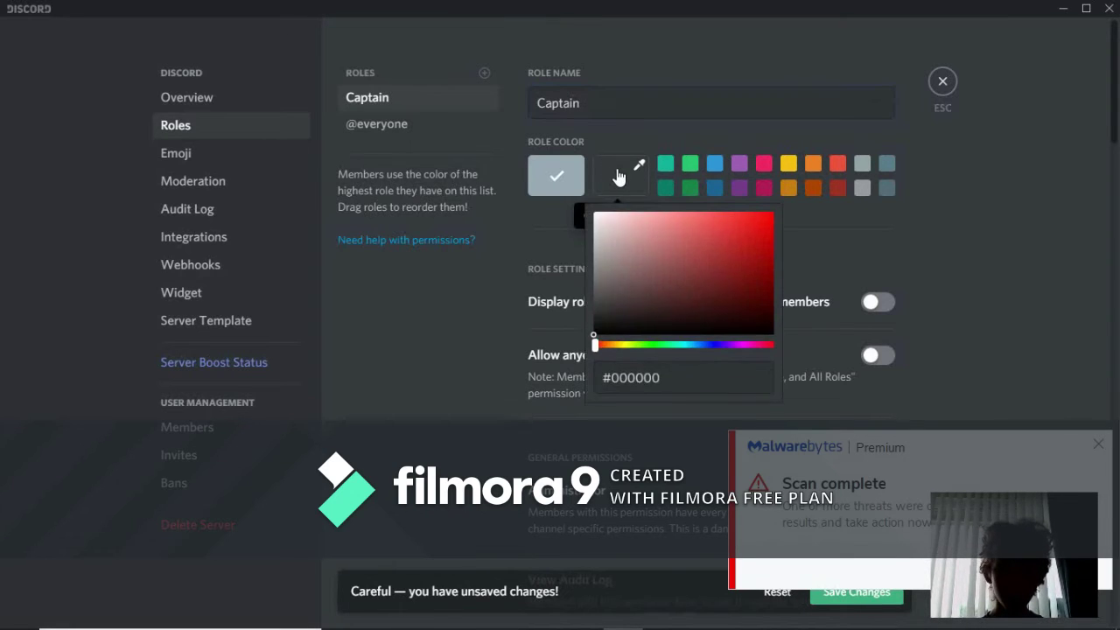
{"action": "left_click", "coordinate": [652, 346]}
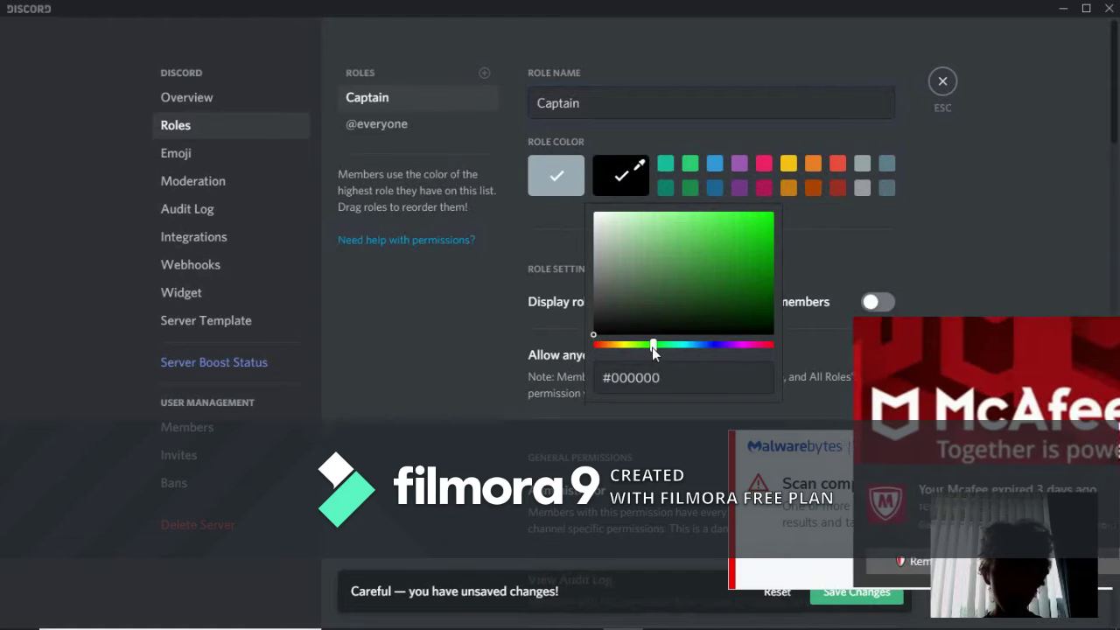
{"action": "left_click", "coordinate": [772, 213]}
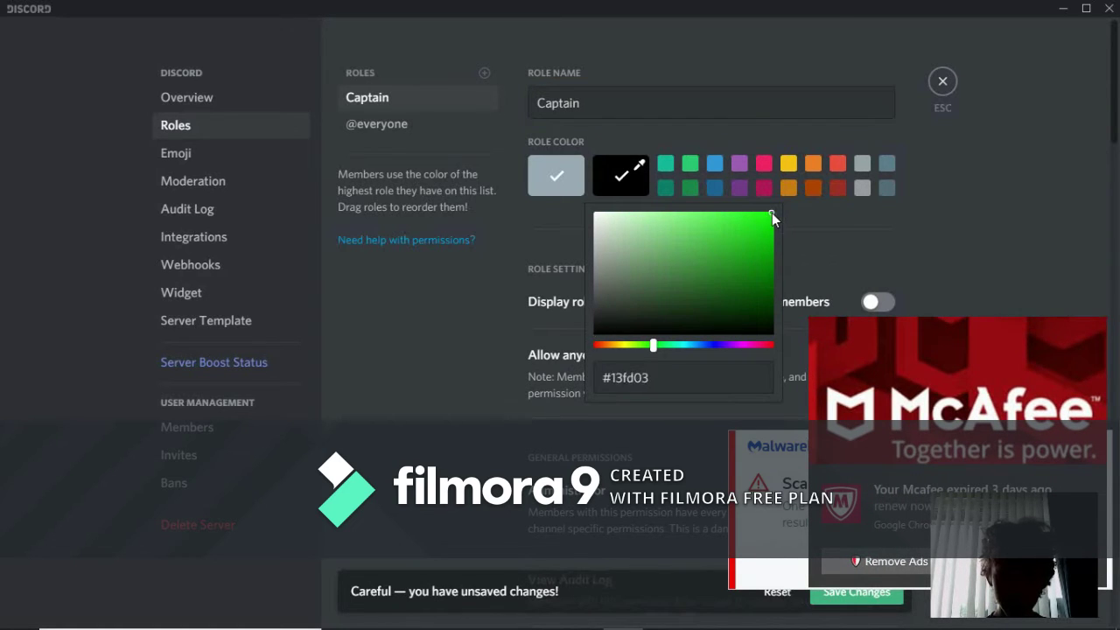
{"action": "left_click", "coordinate": [556, 216]}
{"action": "scroll", "coordinate": [915, 251], "scroll_direction": "down", "scroll_amount": 4}
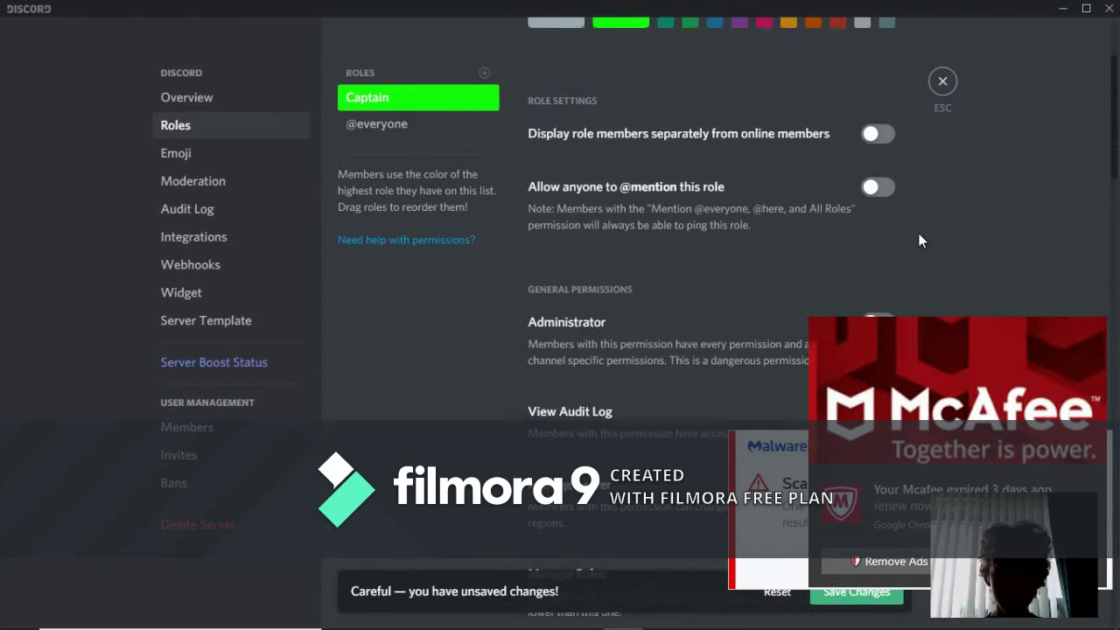
- Make Captain mentionable and grant Administrator, View Audit Log, Manage Server, Roles and Channels
{"action": "scroll", "coordinate": [902, 210], "scroll_direction": "up", "scroll_amount": 1}
{"action": "left_click", "coordinate": [879, 192]}
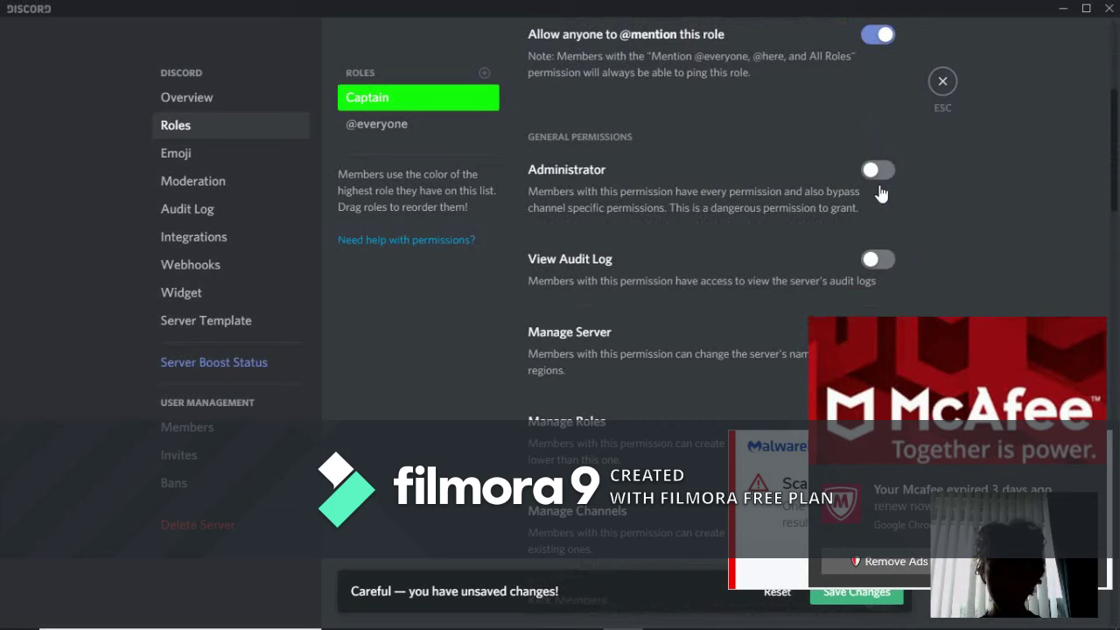
{"action": "scroll", "coordinate": [879, 177], "scroll_direction": "down", "scroll_amount": 1}
{"action": "scroll", "coordinate": [879, 177], "scroll_direction": "up", "scroll_amount": 1}
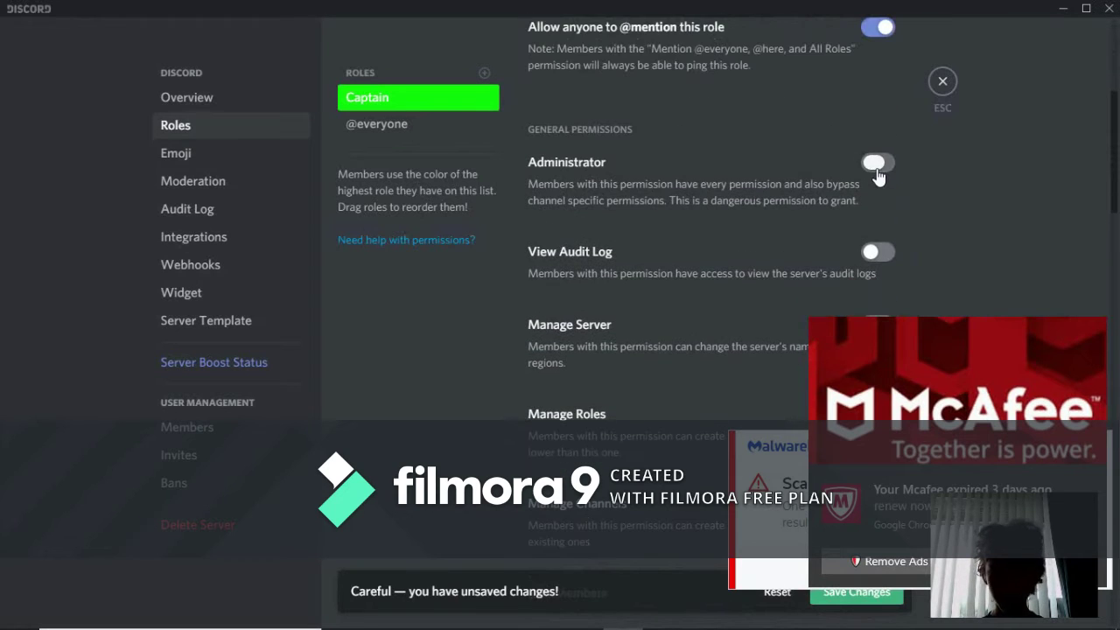
{"action": "left_click", "coordinate": [878, 175]}
{"action": "scroll", "coordinate": [877, 173], "scroll_direction": "down", "scroll_amount": 1}
{"action": "left_click", "coordinate": [877, 173]}
{"action": "scroll", "coordinate": [877, 173], "scroll_direction": "down", "scroll_amount": 2}
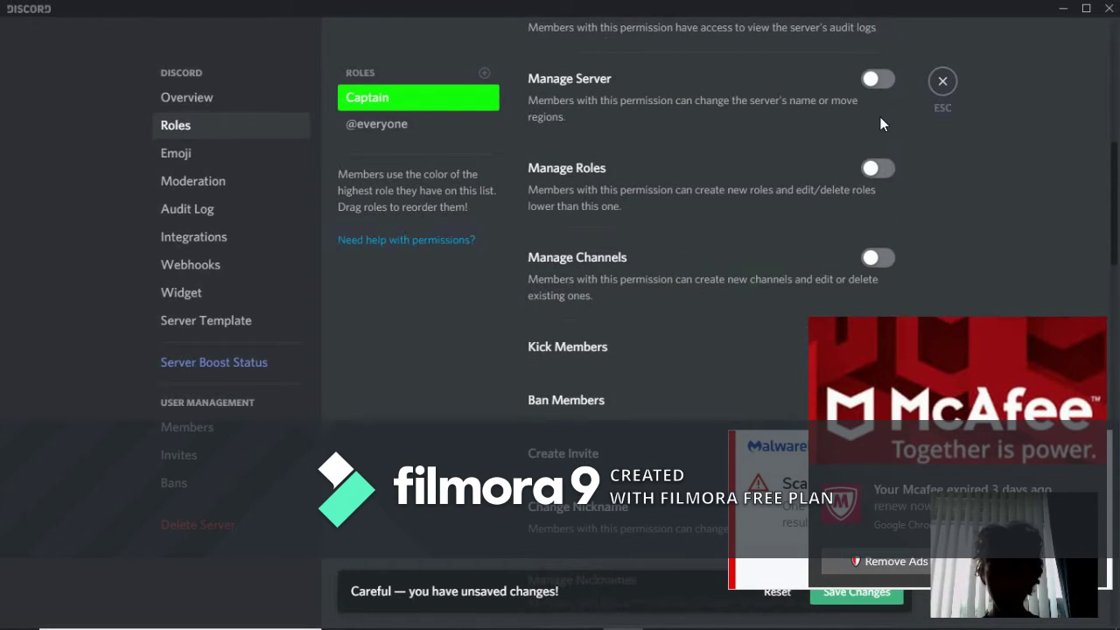
{"action": "left_click", "coordinate": [876, 80]}
{"action": "left_click", "coordinate": [875, 168]}
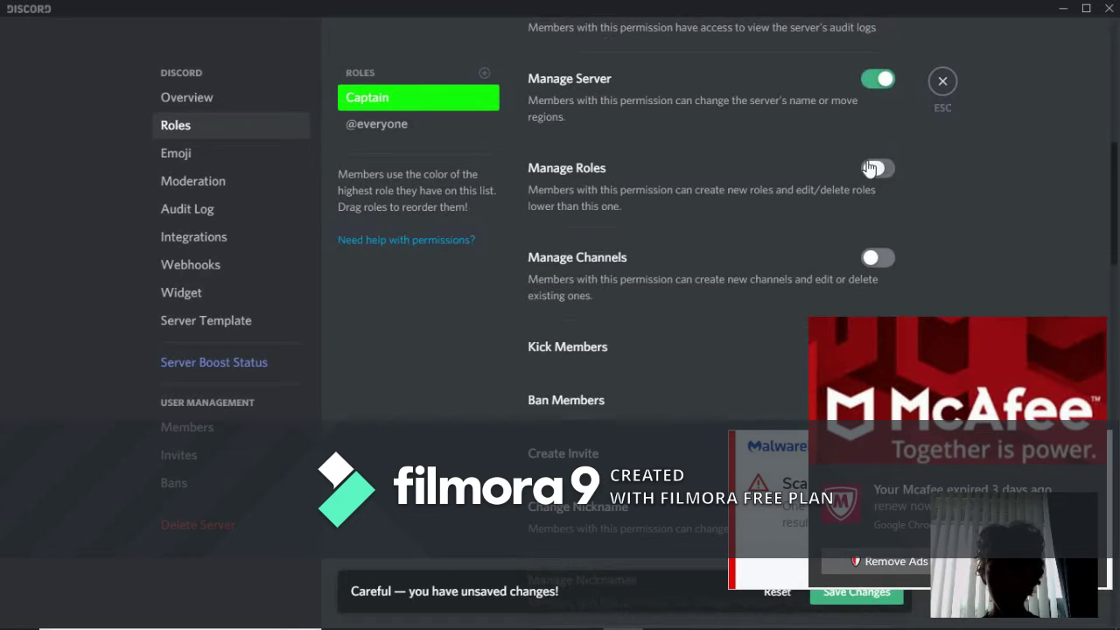
{"action": "left_click", "coordinate": [877, 258]}
- Give Captain Kick, Ban, Manage Nicknames, Manage Emojis and Manage Webhooks permissions
{"action": "scroll", "coordinate": [876, 210], "scroll_direction": "down", "scroll_amount": 2}
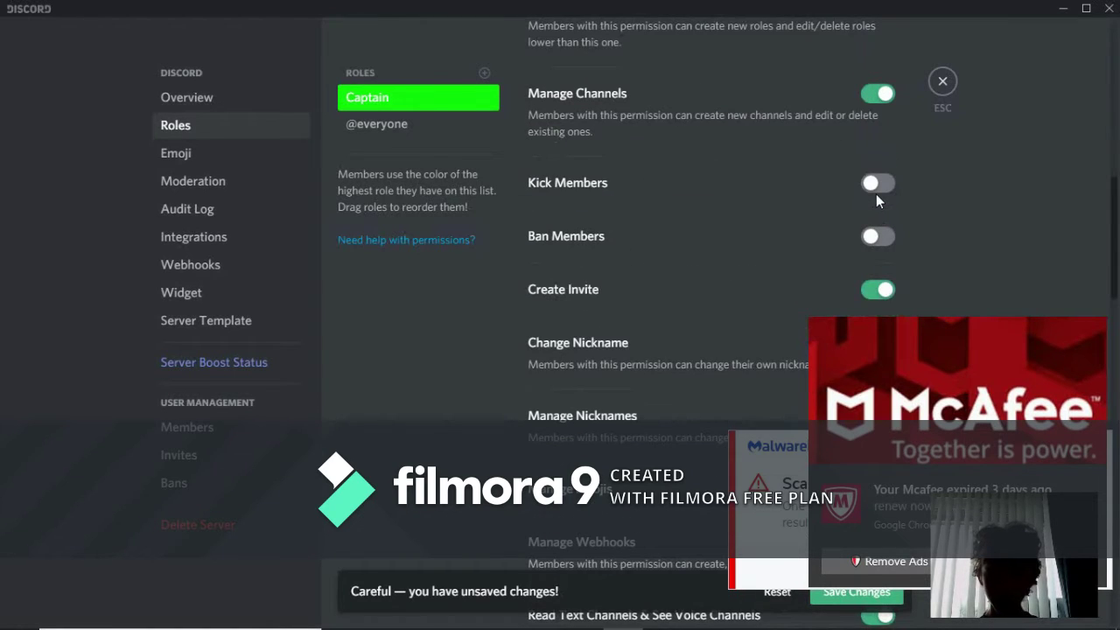
{"action": "left_click", "coordinate": [875, 183]}
{"action": "left_click", "coordinate": [878, 238]}
{"action": "scroll", "coordinate": [878, 233], "scroll_direction": "down", "scroll_amount": 3}
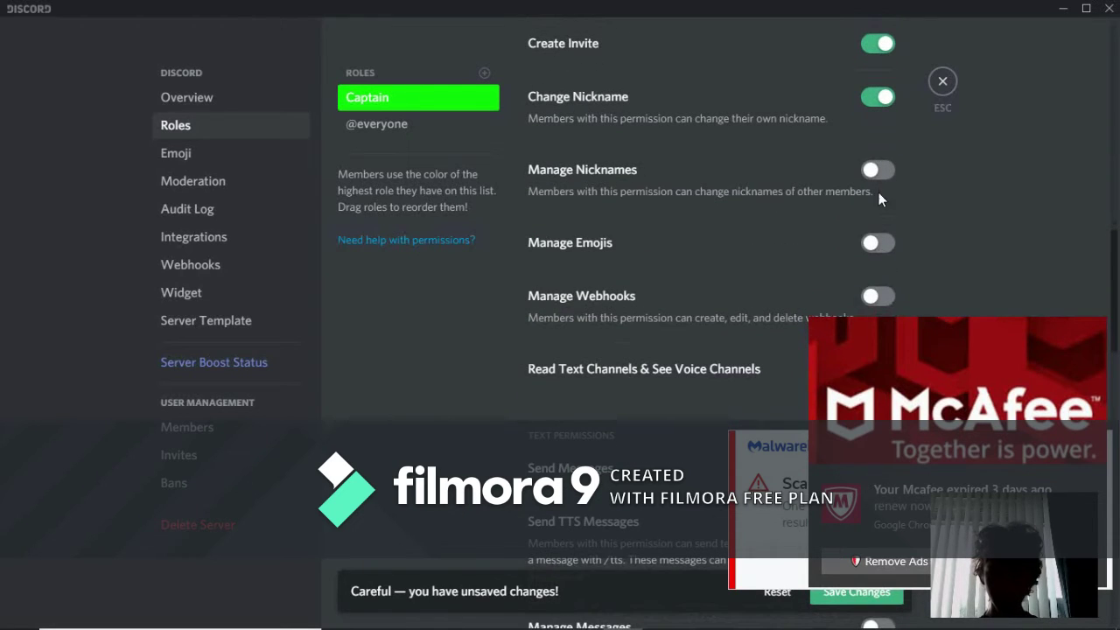
{"action": "left_click", "coordinate": [876, 171]}
{"action": "left_click", "coordinate": [879, 243]}
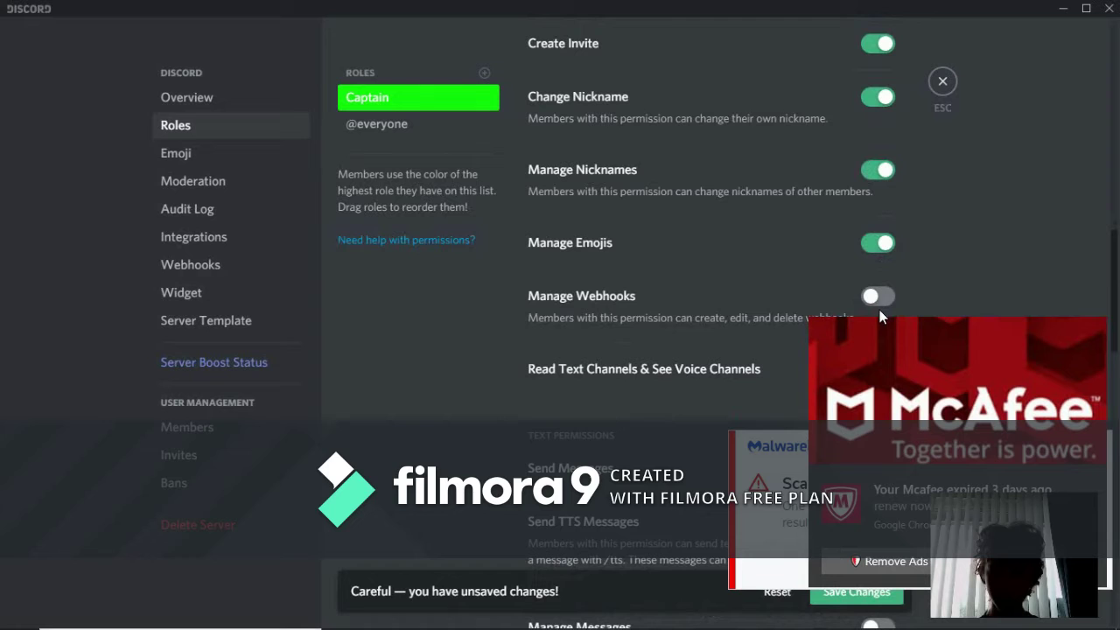
{"action": "scroll", "coordinate": [1041, 262], "scroll_direction": "down", "scroll_amount": 2}
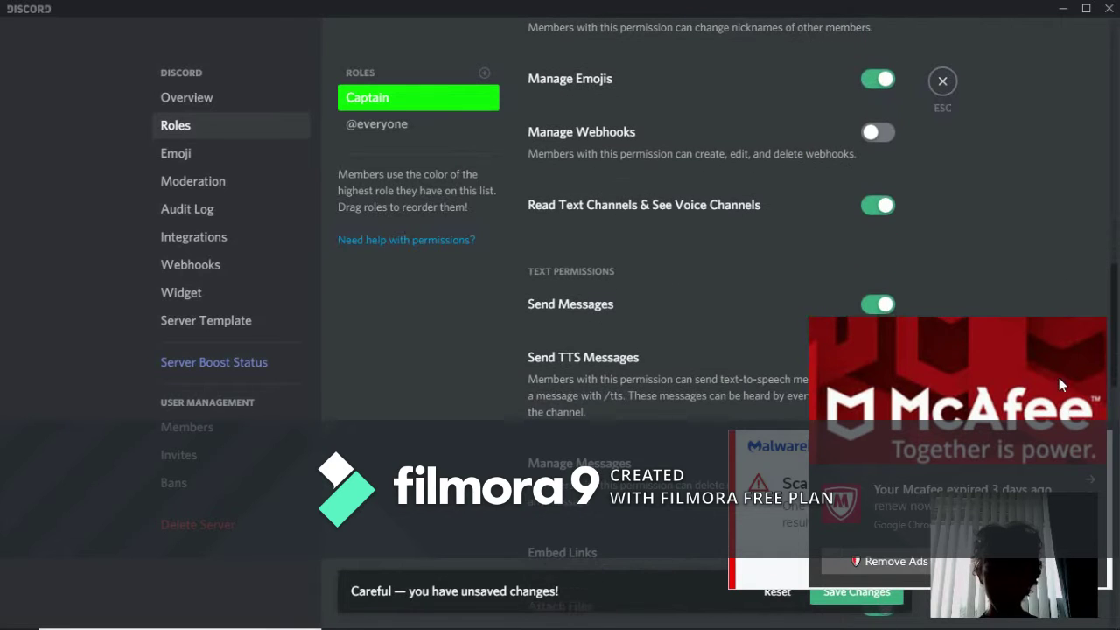
{"action": "left_click", "coordinate": [1088, 482]}
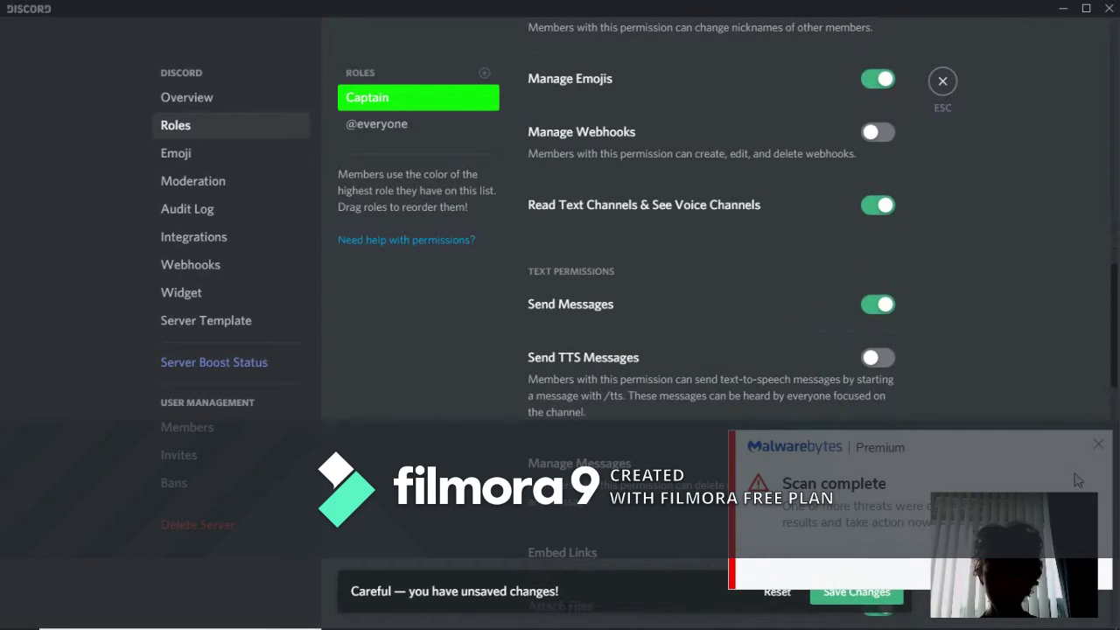
{"action": "left_click", "coordinate": [875, 132]}
- Allow Captain to send text-to-speech messages and manage messages
{"action": "scroll", "coordinate": [871, 219], "scroll_direction": "down", "scroll_amount": 3}
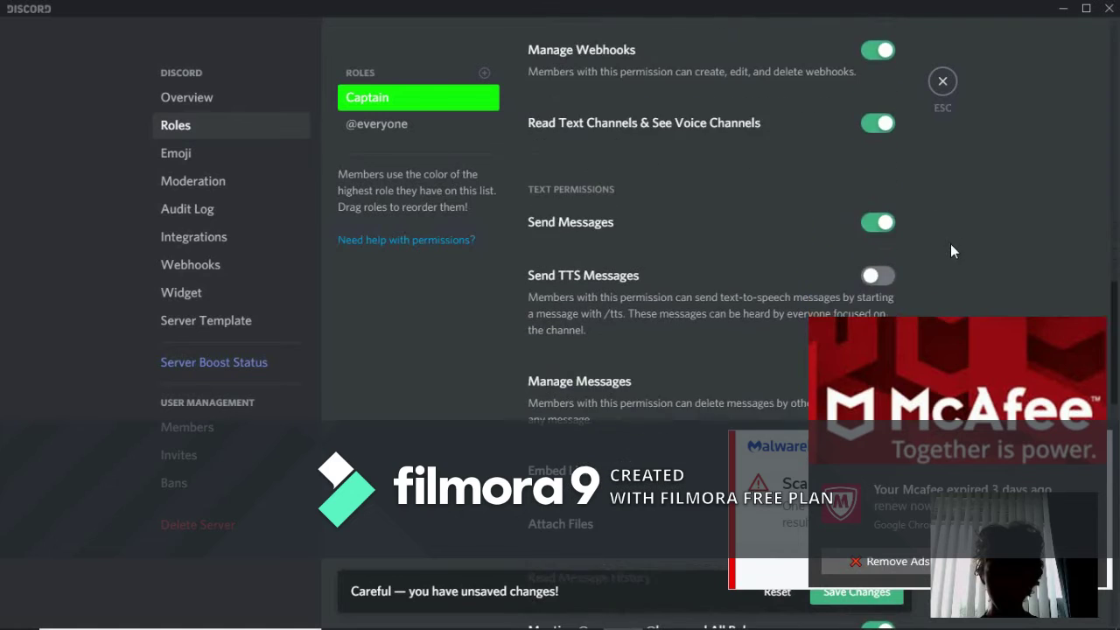
{"action": "scroll", "coordinate": [866, 180], "scroll_direction": "down", "scroll_amount": 1}
{"action": "left_click", "coordinate": [879, 30]}
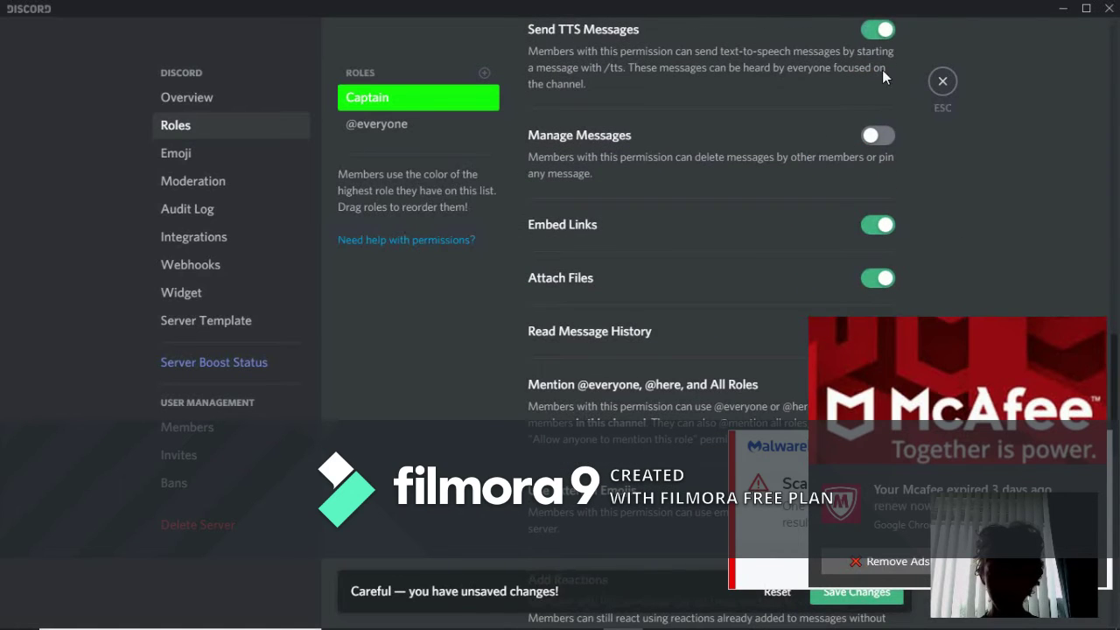
{"action": "left_click", "coordinate": [876, 140]}
{"action": "scroll", "coordinate": [907, 199], "scroll_direction": "down", "scroll_amount": 8}
{"action": "scroll", "coordinate": [907, 200], "scroll_direction": "up", "scroll_amount": 4}
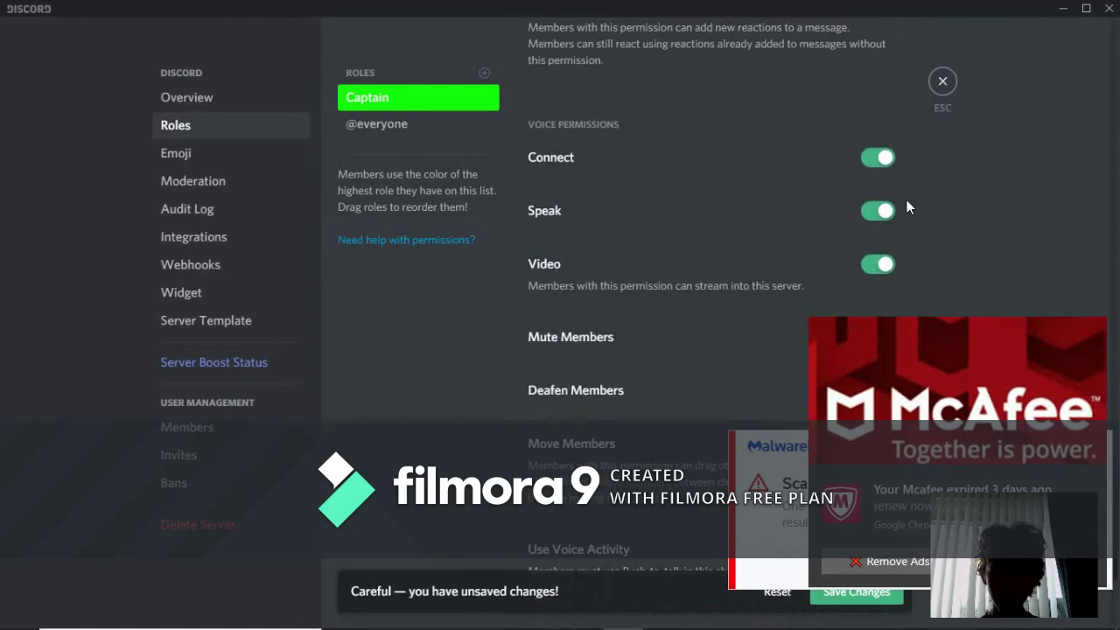
{"action": "scroll", "coordinate": [907, 208], "scroll_direction": "down", "scroll_amount": 4}
- Enable Captain's Mute, Deafen, Move Members and Priority Speaker voice permissions
{"action": "left_click", "coordinate": [878, 168]}
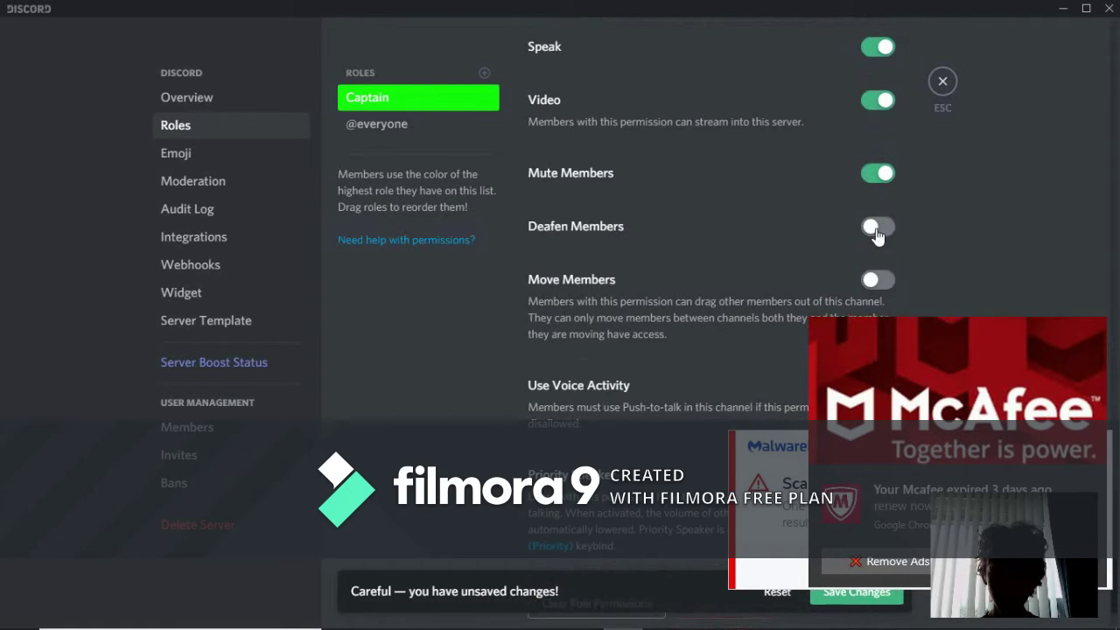
{"action": "left_click", "coordinate": [878, 224]}
{"action": "scroll", "coordinate": [878, 238], "scroll_direction": "down", "scroll_amount": 1}
{"action": "left_click", "coordinate": [878, 225]}
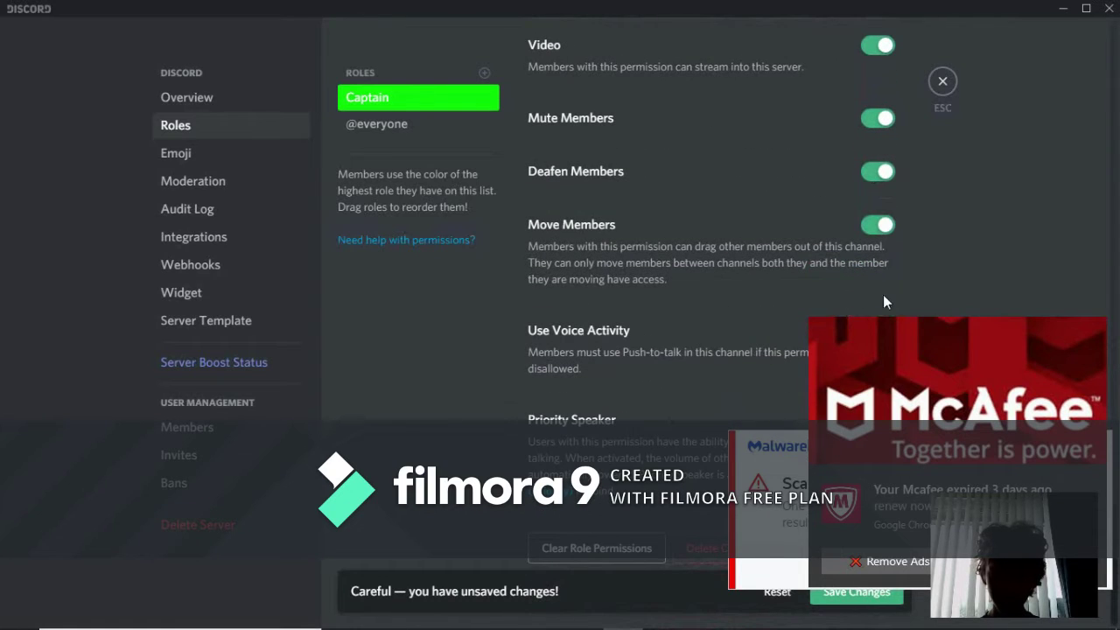
{"action": "left_click", "coordinate": [1092, 484]}
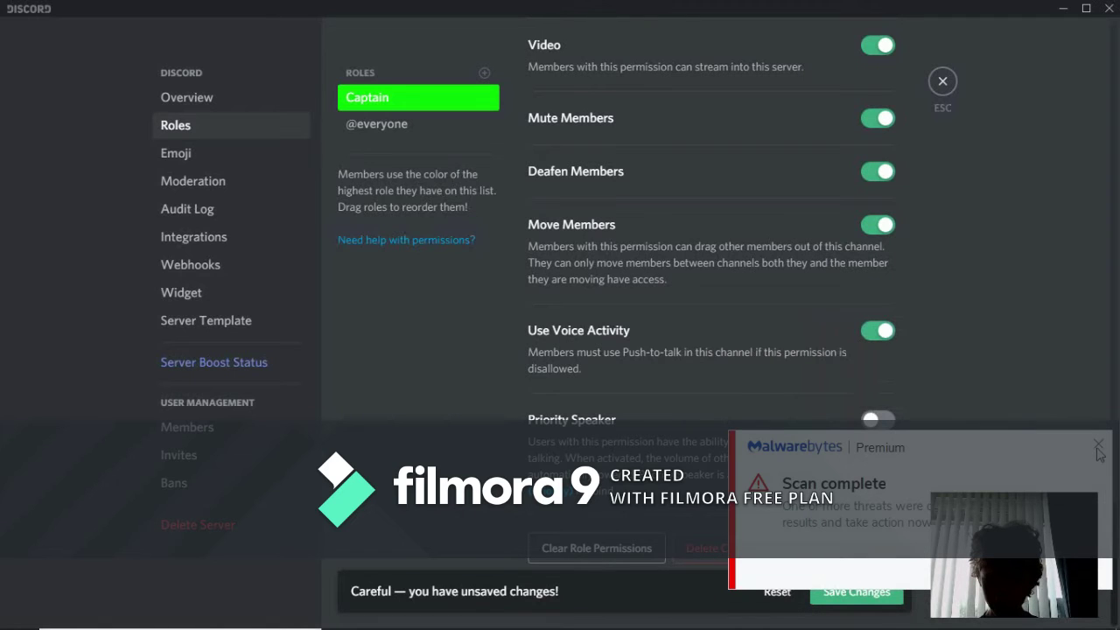
{"action": "left_click", "coordinate": [1097, 491]}
{"action": "left_click", "coordinate": [1098, 447]}
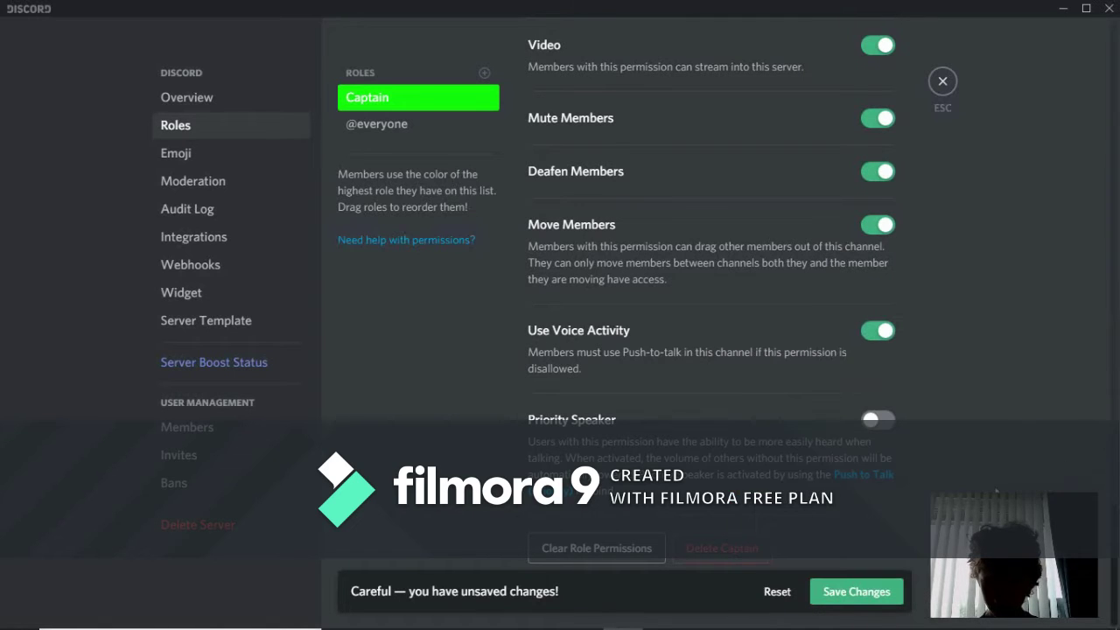
{"action": "left_click", "coordinate": [867, 423]}
- Save Captain's permission changes and add a new role
{"action": "left_click", "coordinate": [831, 596]}
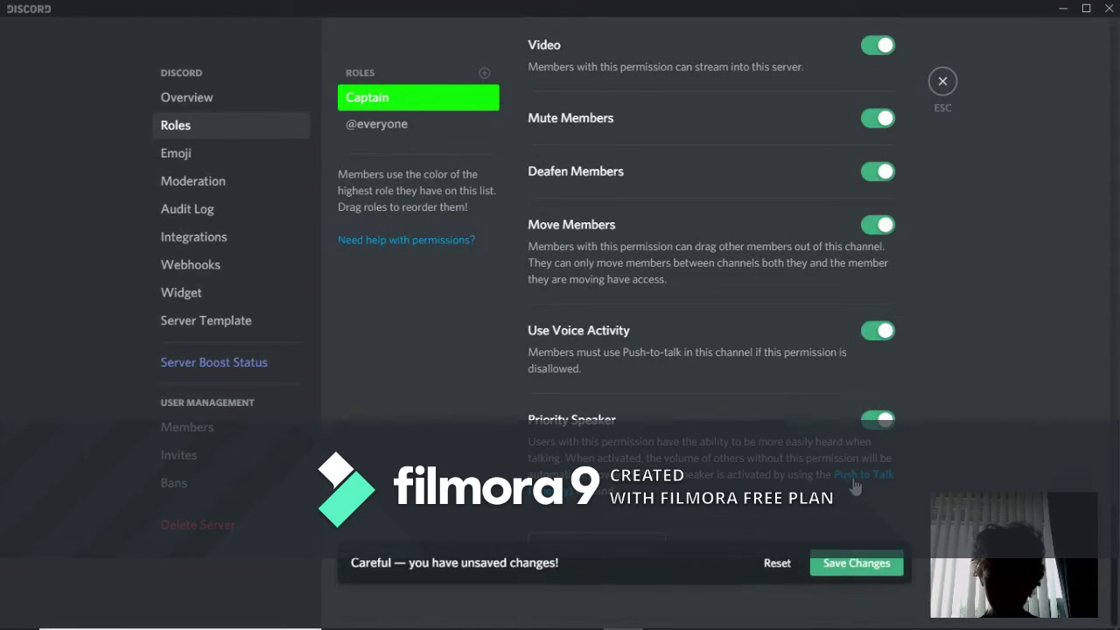
{"action": "scroll", "coordinate": [866, 336], "scroll_direction": "up", "scroll_amount": 5}
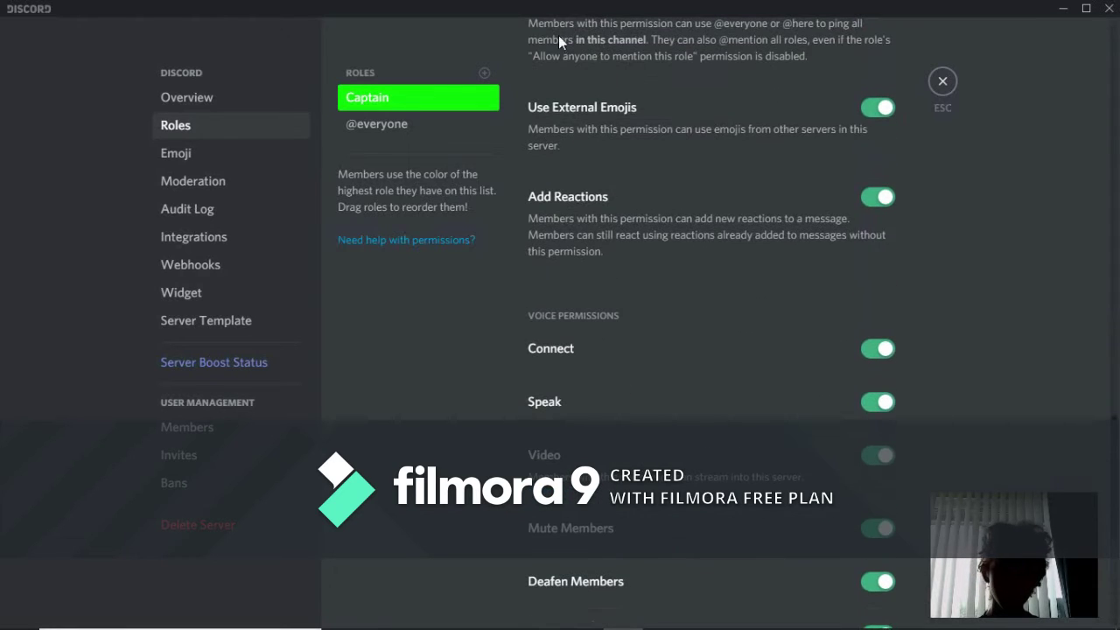
{"action": "left_click", "coordinate": [484, 73]}
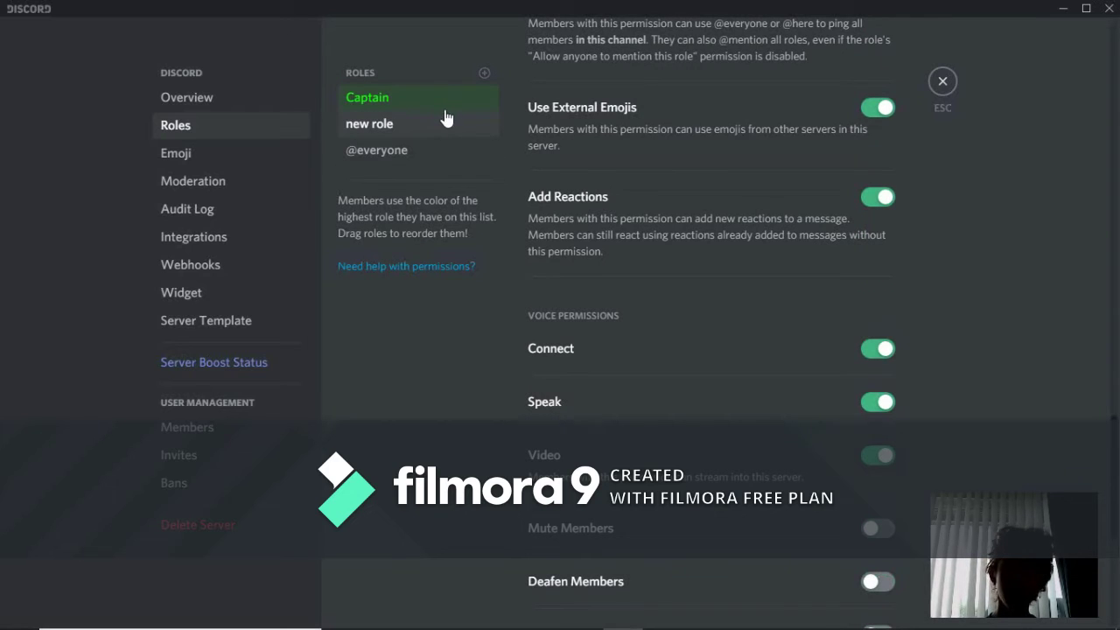
- Rename the new role to 'First mate'
{"action": "scroll", "coordinate": [543, 140], "scroll_direction": "up", "scroll_amount": 10}
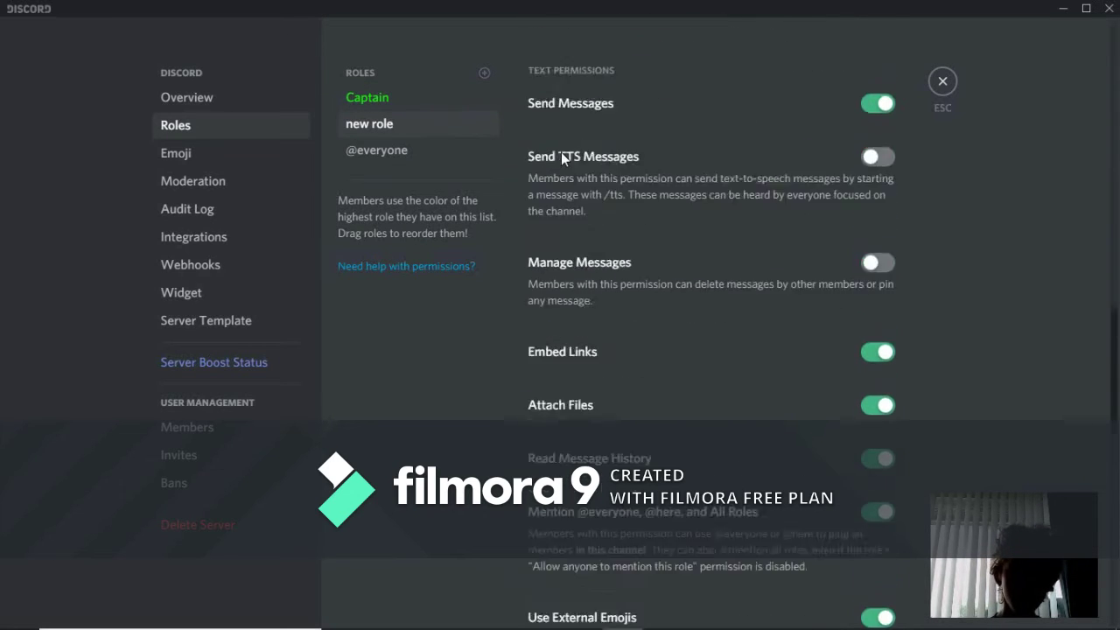
{"action": "scroll", "coordinate": [562, 158], "scroll_direction": "up", "scroll_amount": 5}
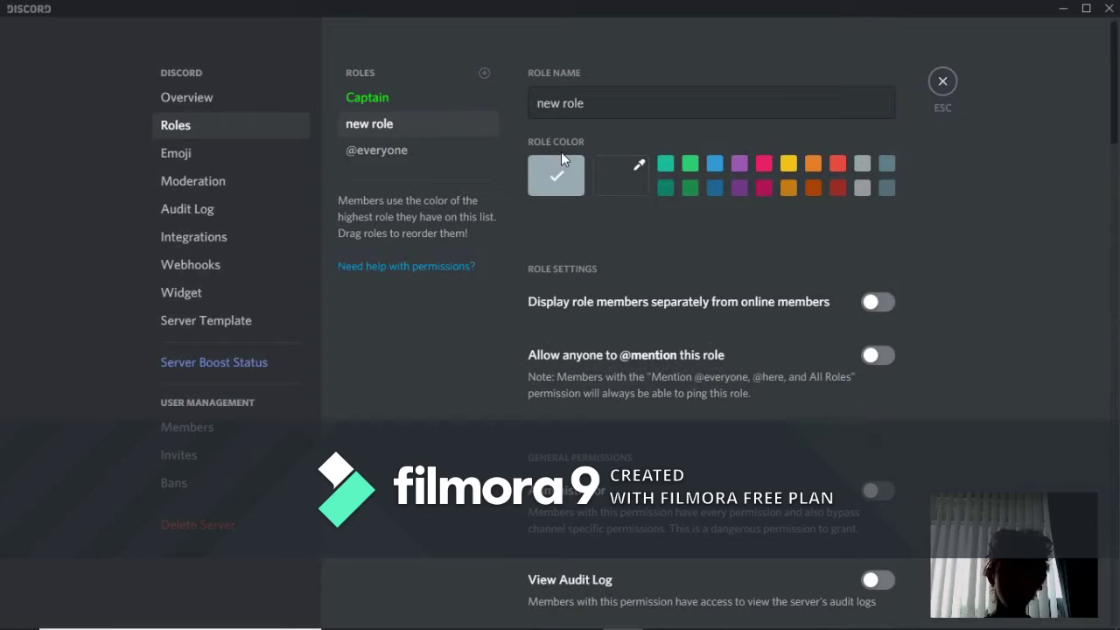
{"action": "left_click_drag", "start_coordinate": [585, 105], "coordinate": [527, 102]}
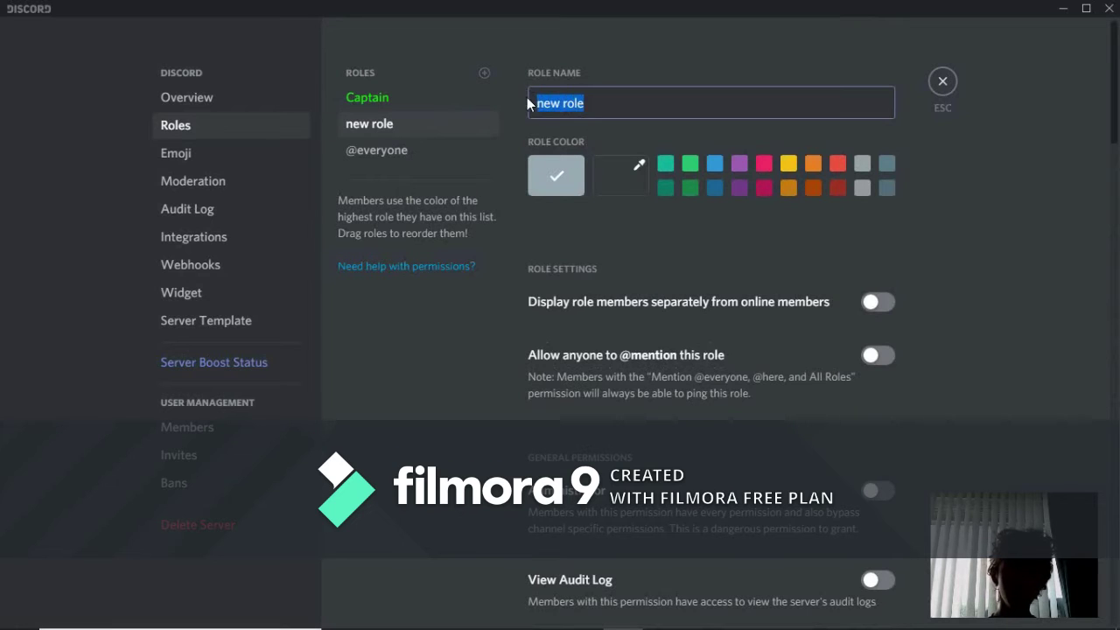
{"action": "type", "text": "First"}
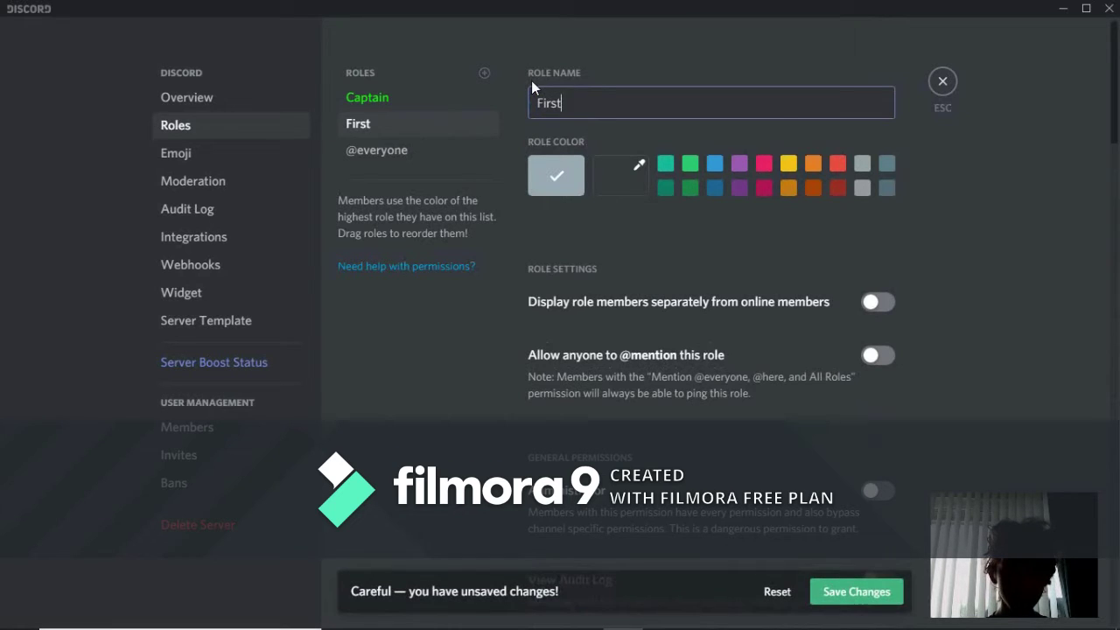
{"action": "type", "text": "mem"}
{"action": "key", "text": "BackSpace"}
{"action": "key", "text": "BackSpace"}
{"action": "key", "text": "BackSpace"}
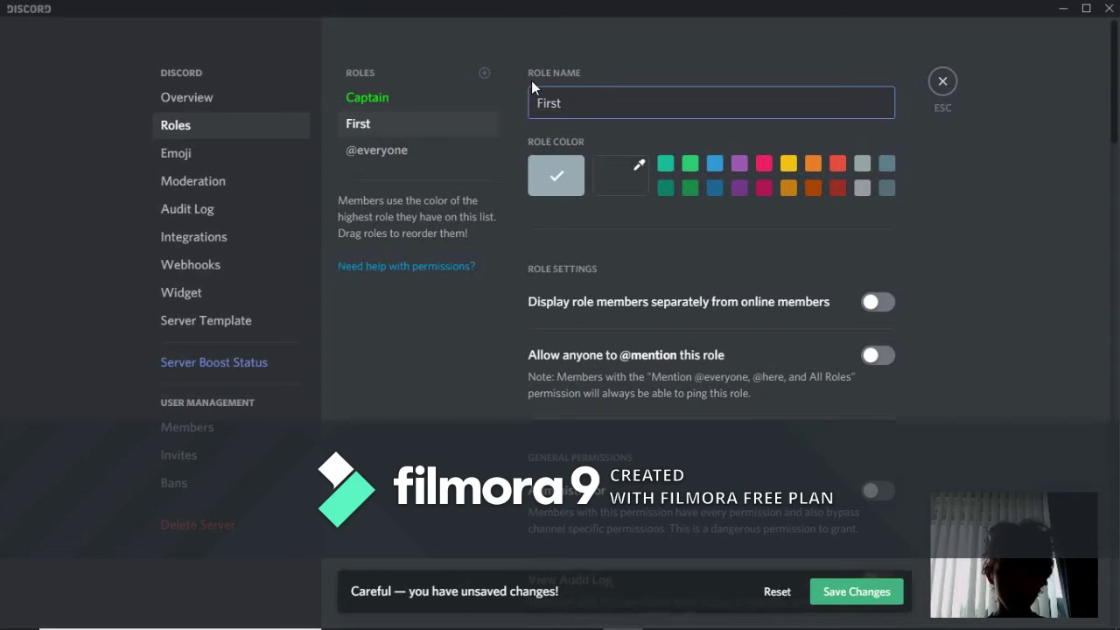
{"action": "type", "text": " mate"}
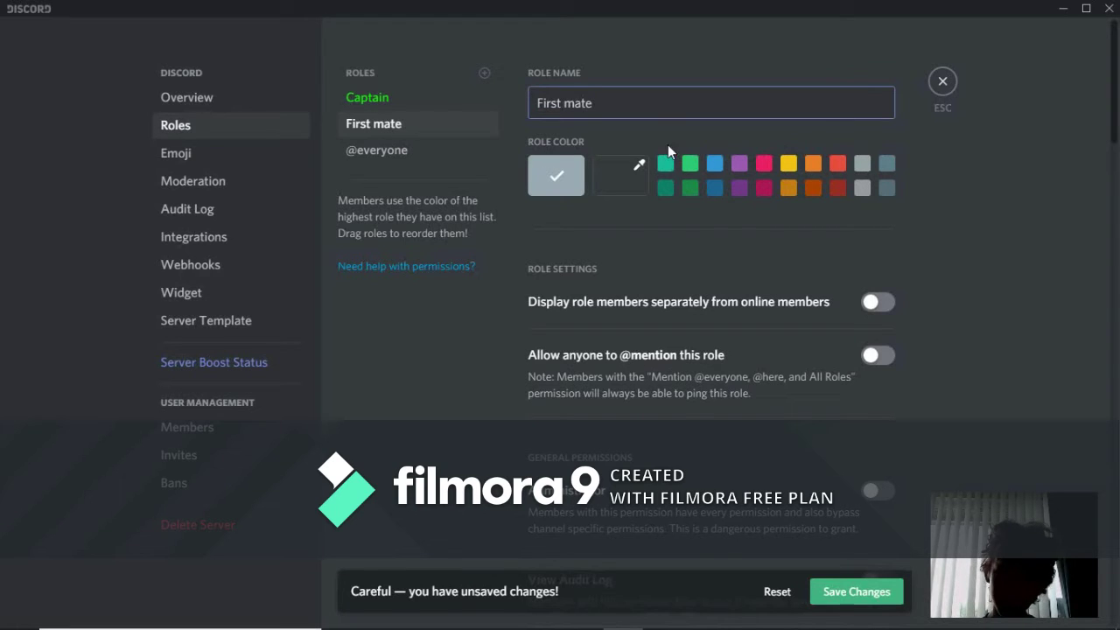
- Set the First mate role's custom colour to red
{"action": "left_click", "coordinate": [608, 182]}
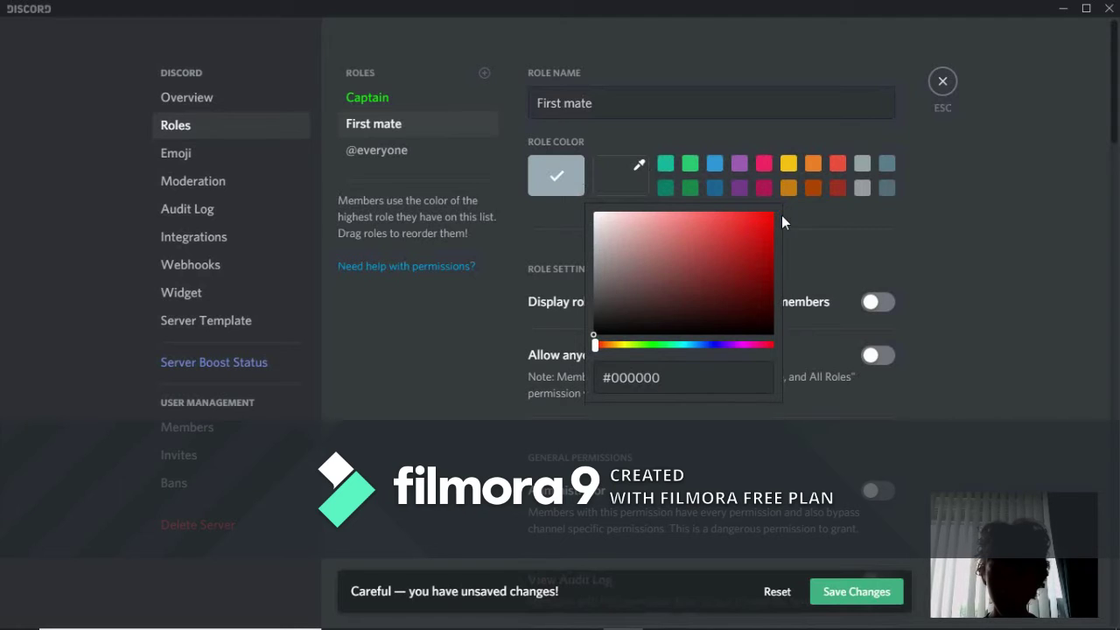
{"action": "mouse_move", "coordinate": [770, 211]}
{"action": "left_mouse_down"}
{"action": "mouse_move", "coordinate": [771, 222]}
{"action": "mouse_move", "coordinate": [1037, 204]}
{"action": "left_mouse_up"}
{"action": "left_click", "coordinate": [1080, 205]}
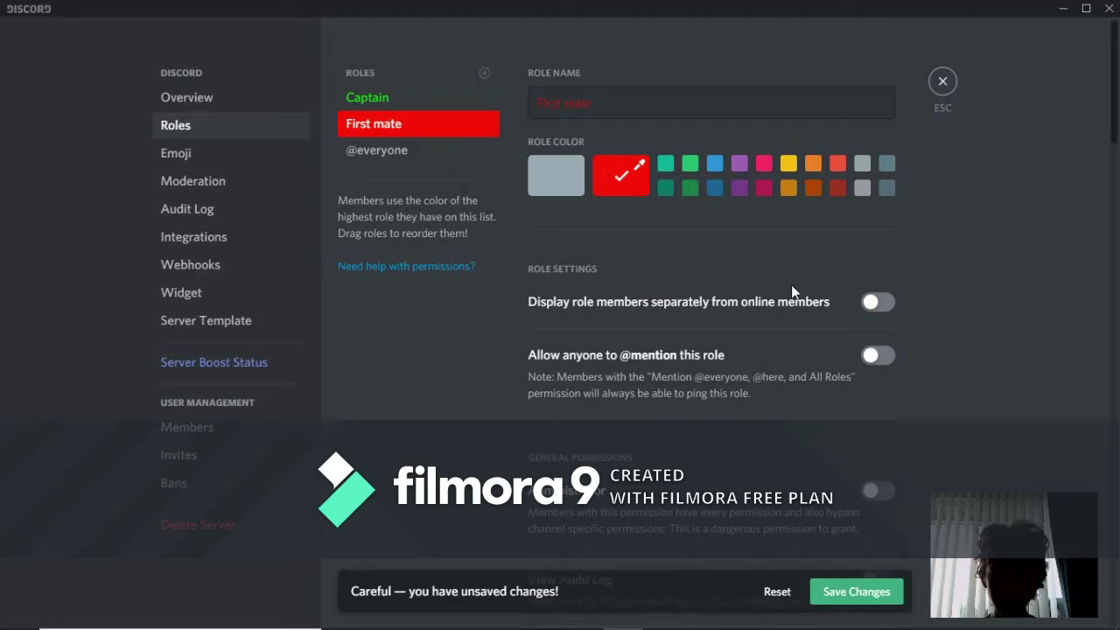
- Make First mate mentionable and let it view the audit log and ban members
{"action": "scroll", "coordinate": [791, 284], "scroll_direction": "down", "scroll_amount": 1}
{"action": "left_click", "coordinate": [884, 274]}
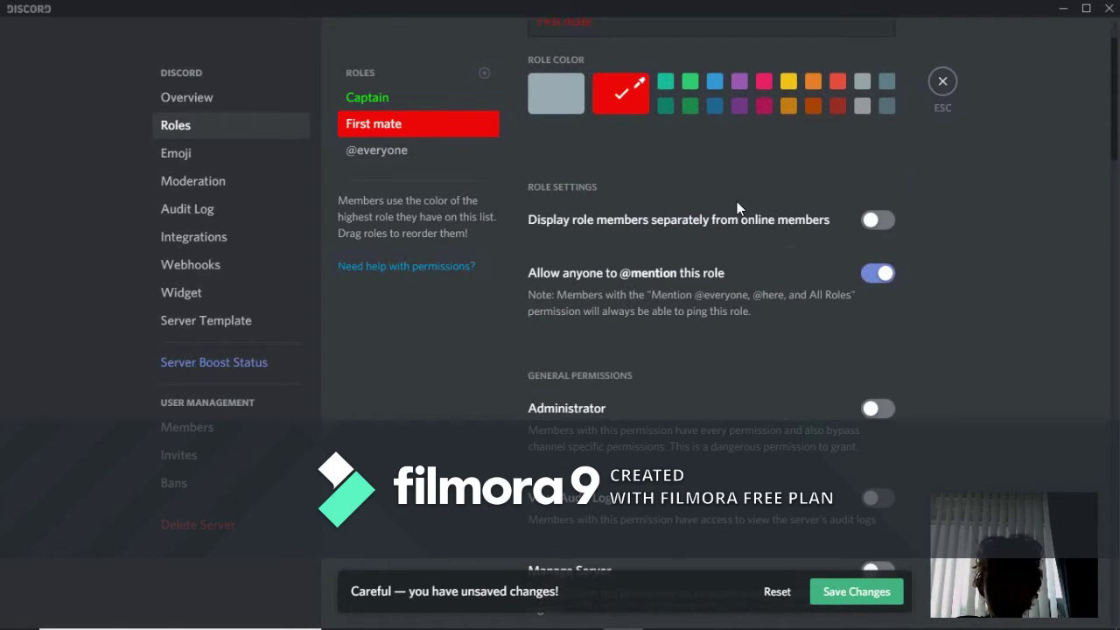
{"action": "scroll", "coordinate": [744, 210], "scroll_direction": "down", "scroll_amount": 3}
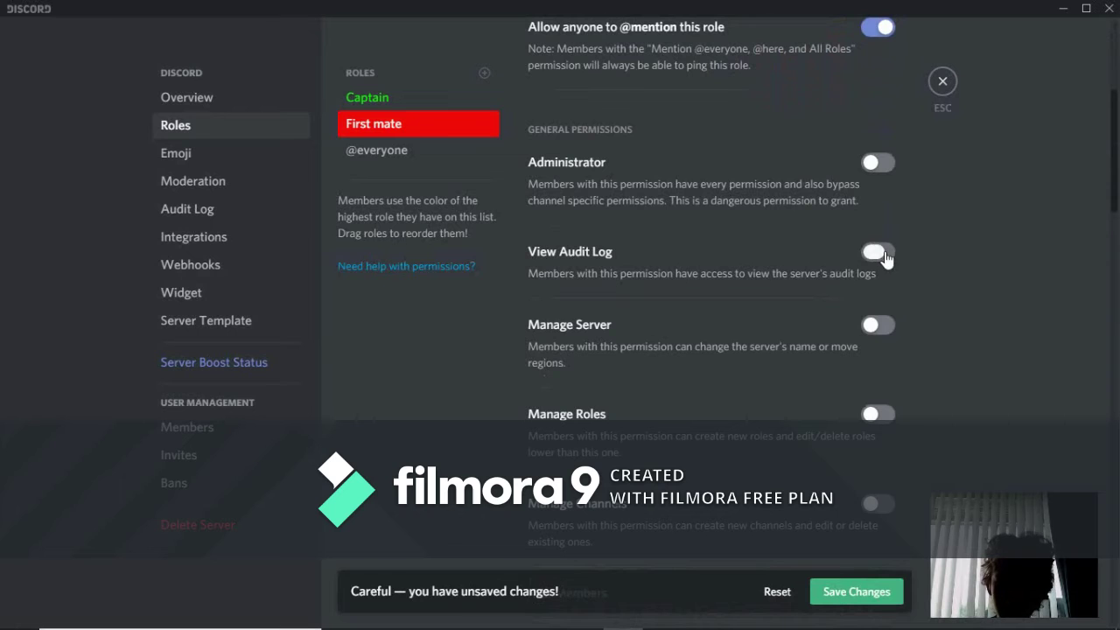
{"action": "left_click", "coordinate": [884, 254]}
{"action": "scroll", "coordinate": [880, 266], "scroll_direction": "down", "scroll_amount": 3}
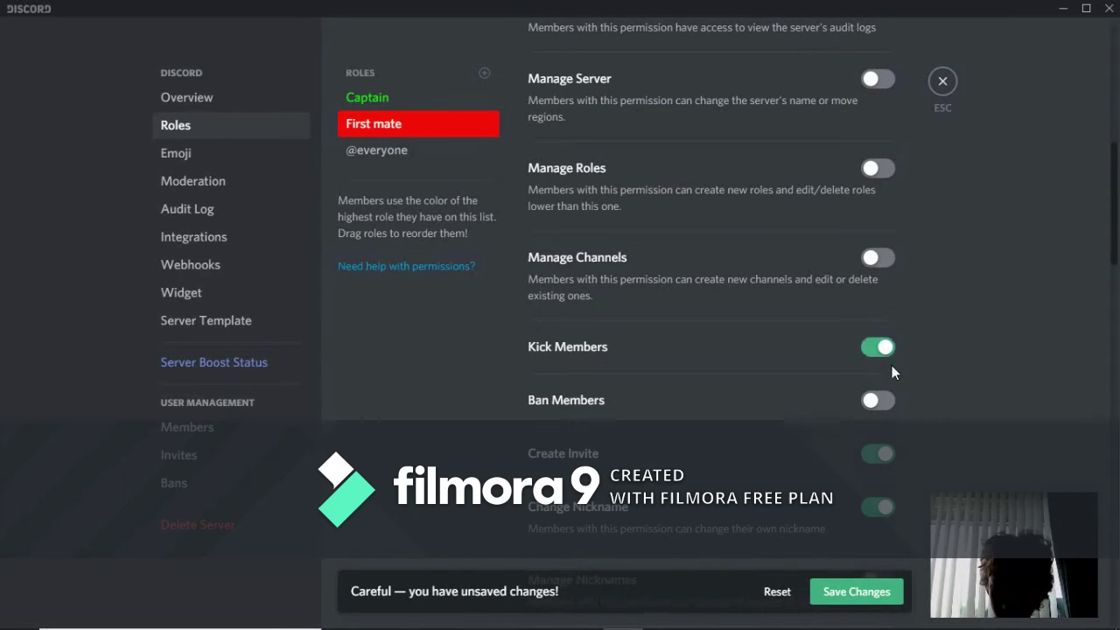
{"action": "left_click", "coordinate": [884, 401]}
- Allow First mate to send TTS messages and manage messages
{"action": "scroll", "coordinate": [886, 398], "scroll_direction": "down", "scroll_amount": 2}
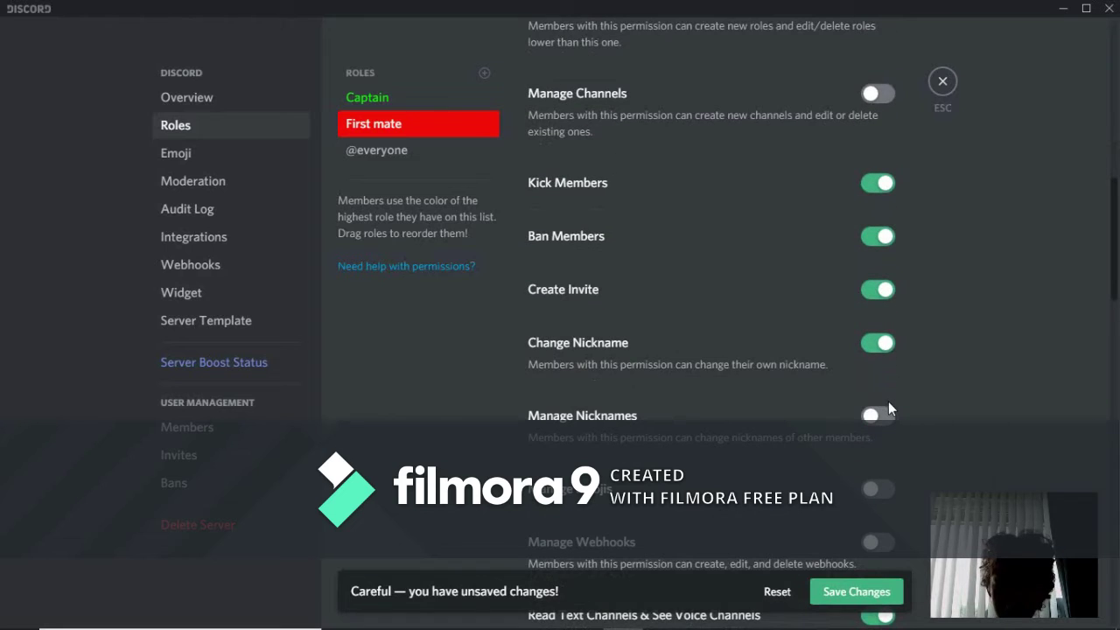
{"action": "scroll", "coordinate": [889, 409], "scroll_direction": "down", "scroll_amount": 1}
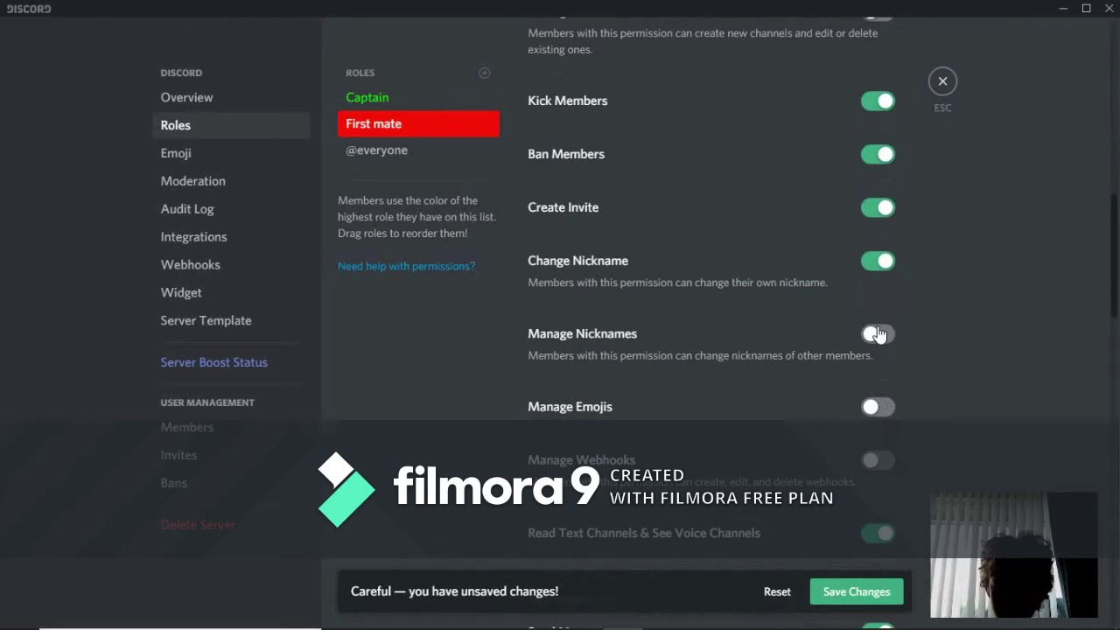
{"action": "scroll", "coordinate": [748, 350], "scroll_direction": "down", "scroll_amount": 2}
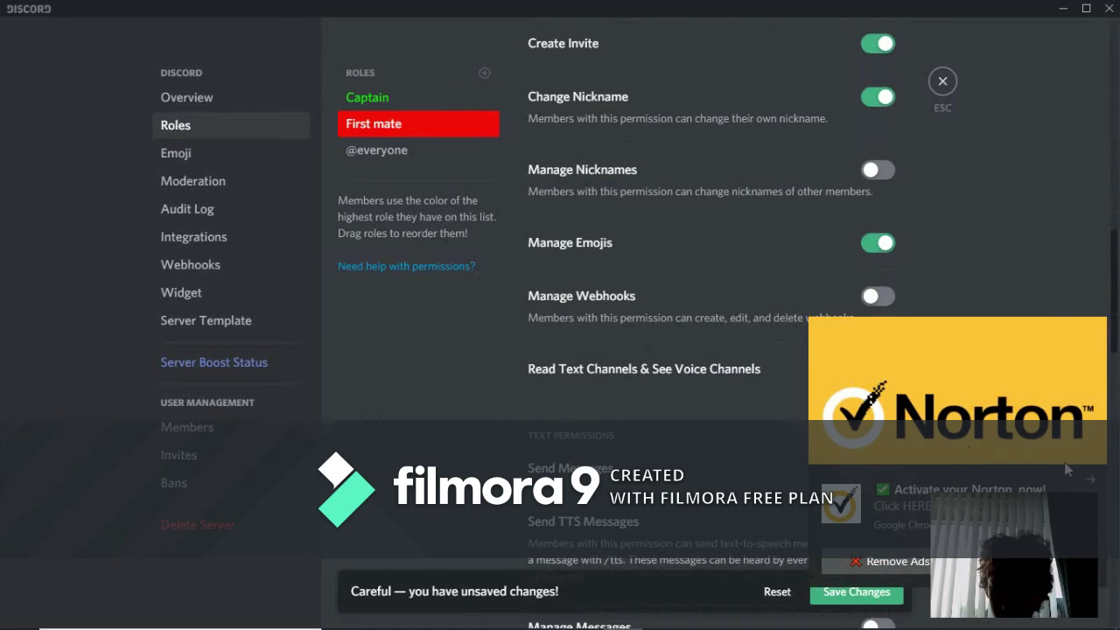
{"action": "left_click", "coordinate": [1092, 482]}
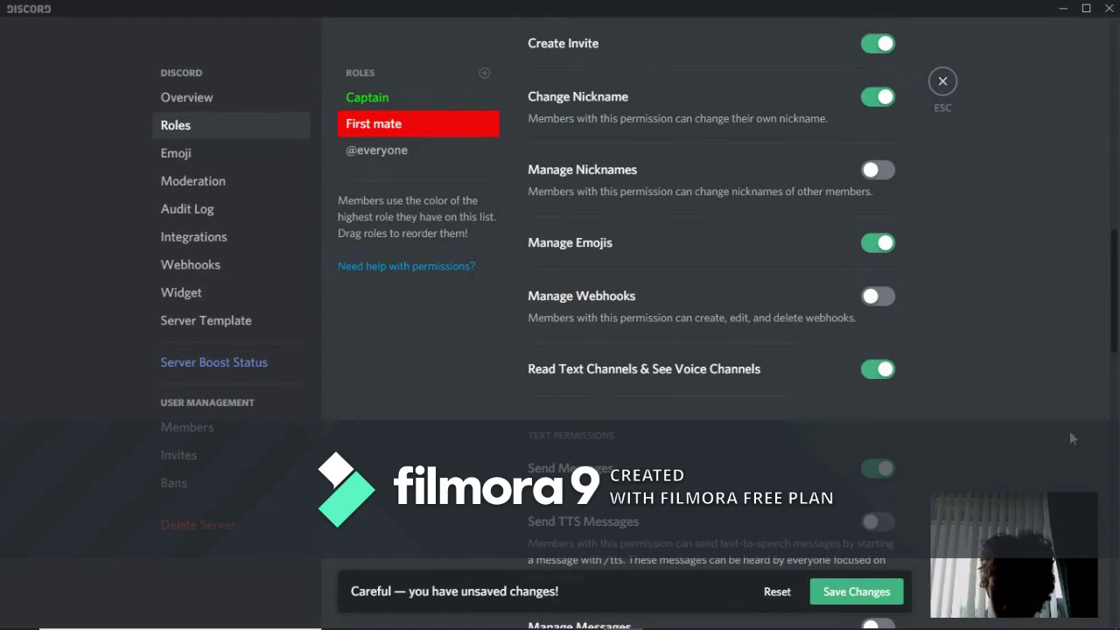
{"action": "scroll", "coordinate": [901, 319], "scroll_direction": "down", "scroll_amount": 4}
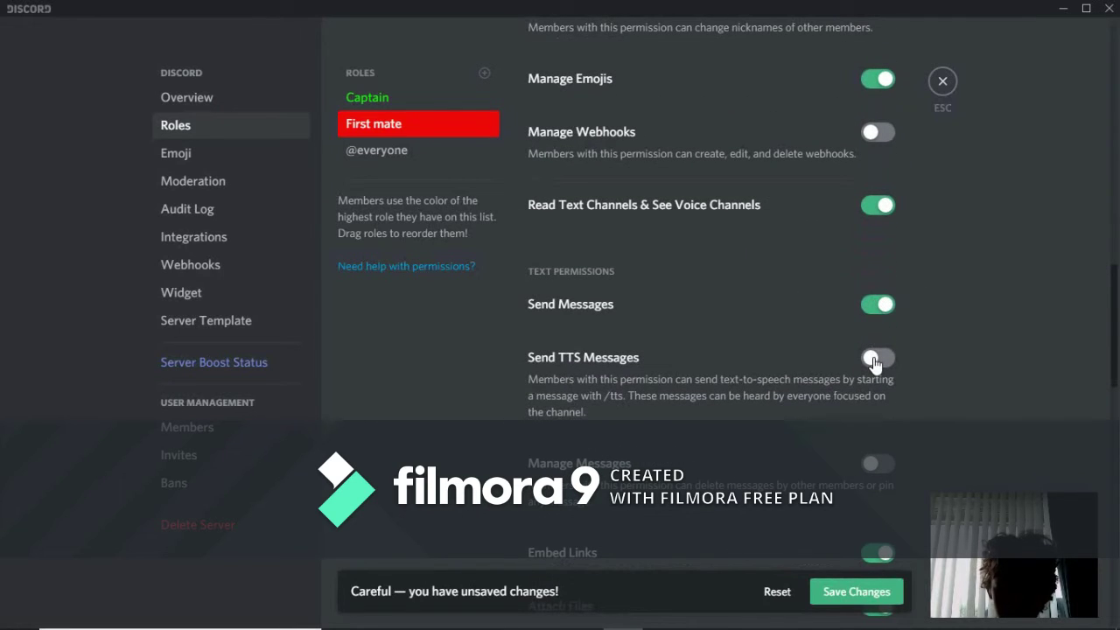
{"action": "left_click", "coordinate": [873, 360]}
{"action": "scroll", "coordinate": [875, 367], "scroll_direction": "down", "scroll_amount": 2}
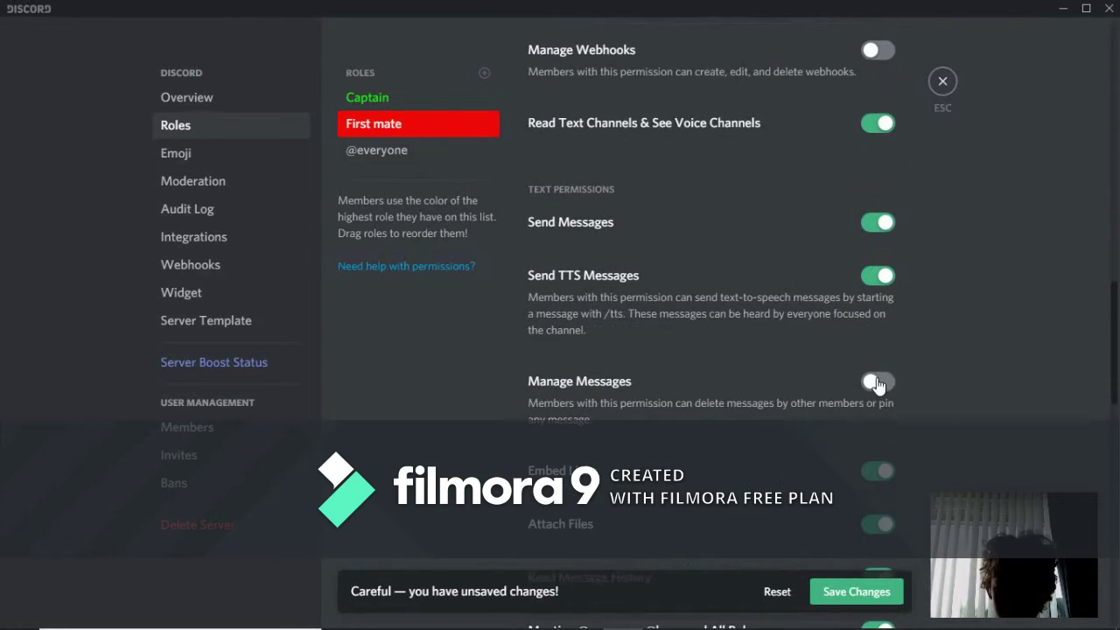
{"action": "left_click", "coordinate": [879, 383]}
{"action": "left_click", "coordinate": [879, 383]}
{"action": "scroll", "coordinate": [880, 385], "scroll_direction": "down", "scroll_amount": 6}
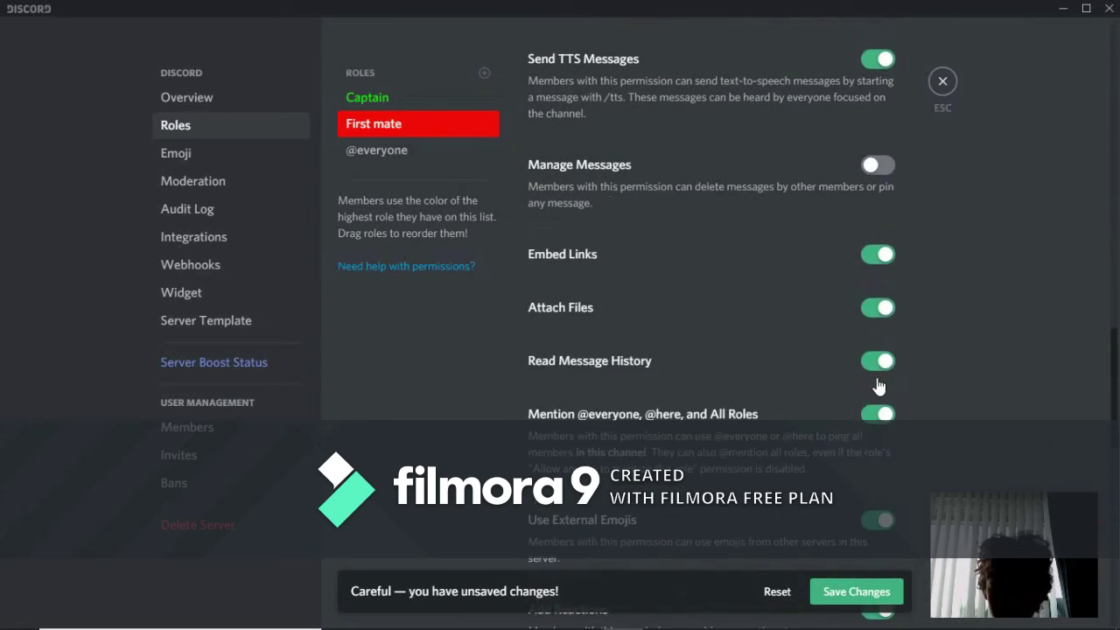
{"action": "left_click", "coordinate": [879, 134]}
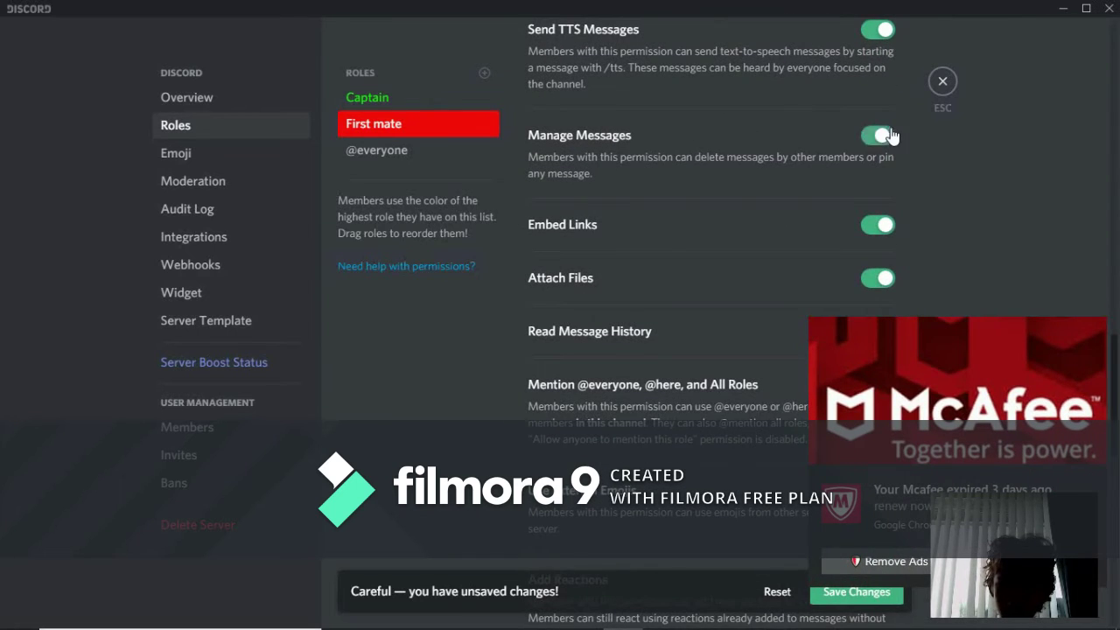
- Let First mate mute and deafen members, then save the permissions
{"action": "scroll", "coordinate": [892, 162], "scroll_direction": "down", "scroll_amount": 4}
{"action": "scroll", "coordinate": [867, 241], "scroll_direction": "down", "scroll_amount": 13}
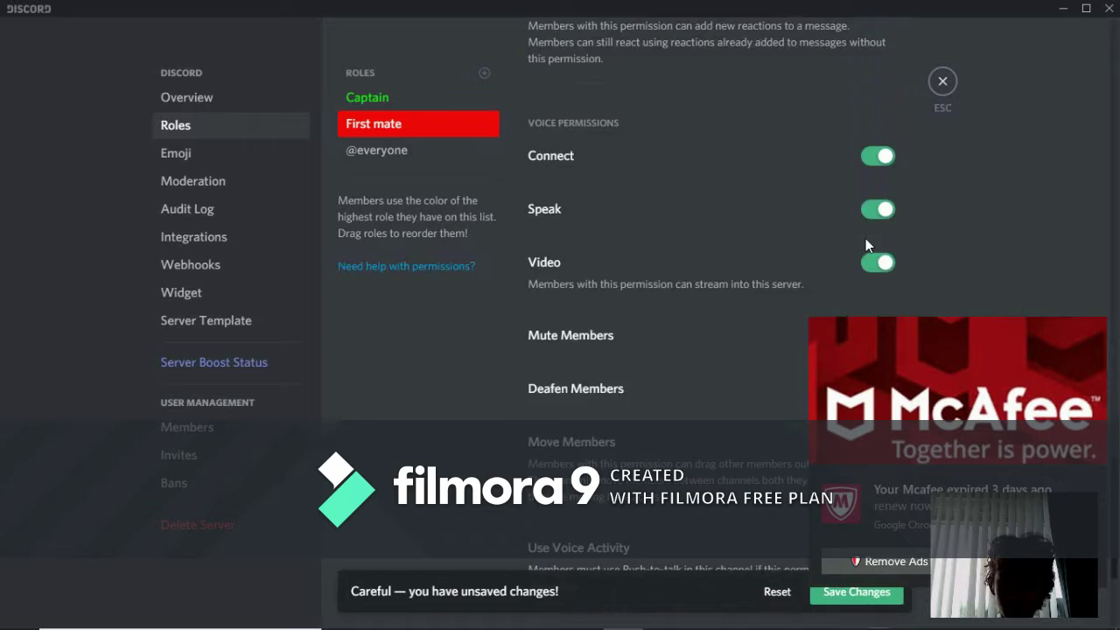
{"action": "scroll", "coordinate": [866, 238], "scroll_direction": "down", "scroll_amount": 1}
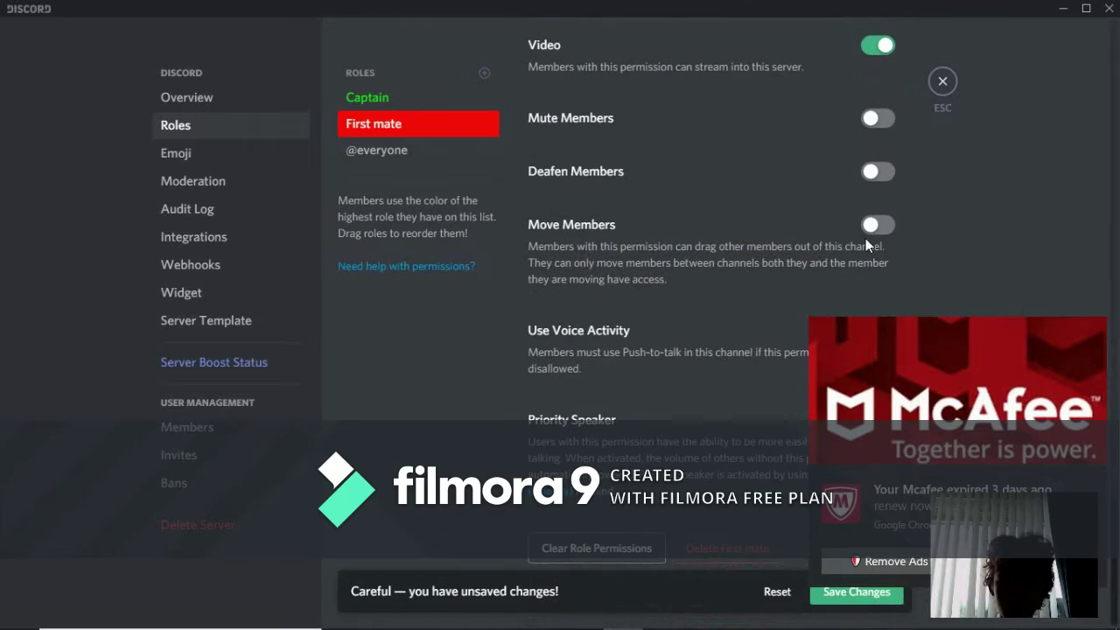
{"action": "left_click", "coordinate": [876, 118]}
{"action": "left_click", "coordinate": [876, 171]}
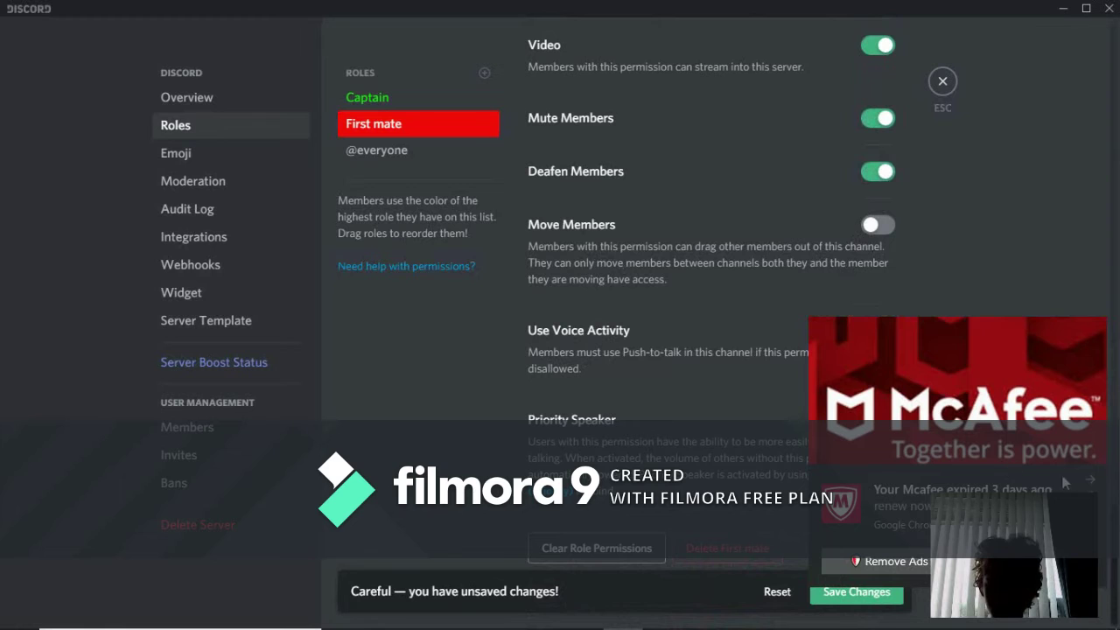
{"action": "left_click", "coordinate": [1091, 481]}
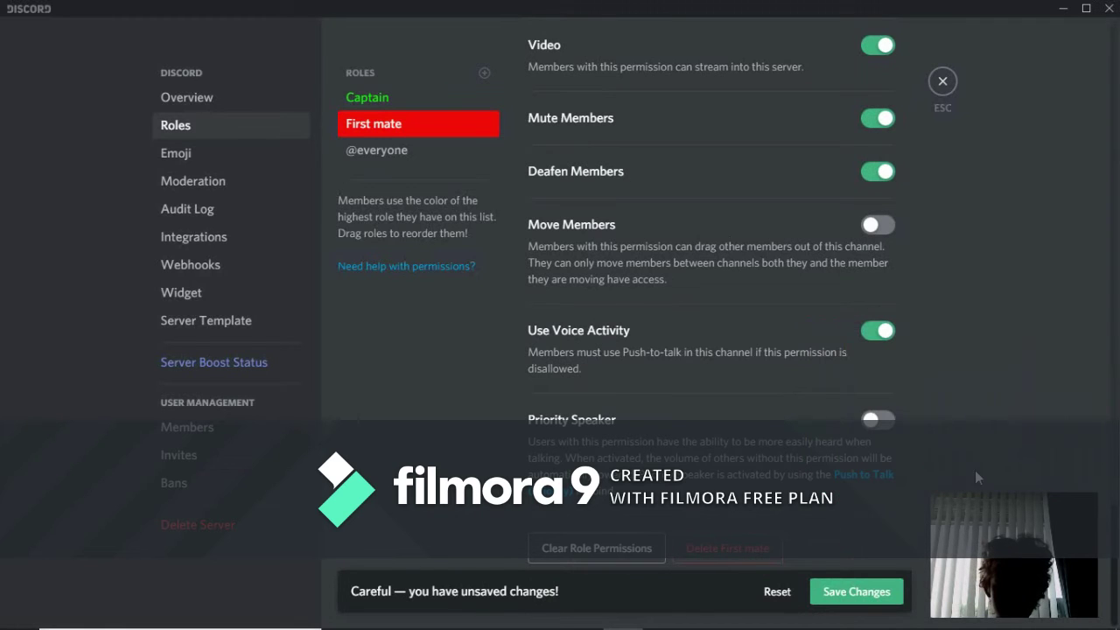
{"action": "left_click", "coordinate": [857, 604]}
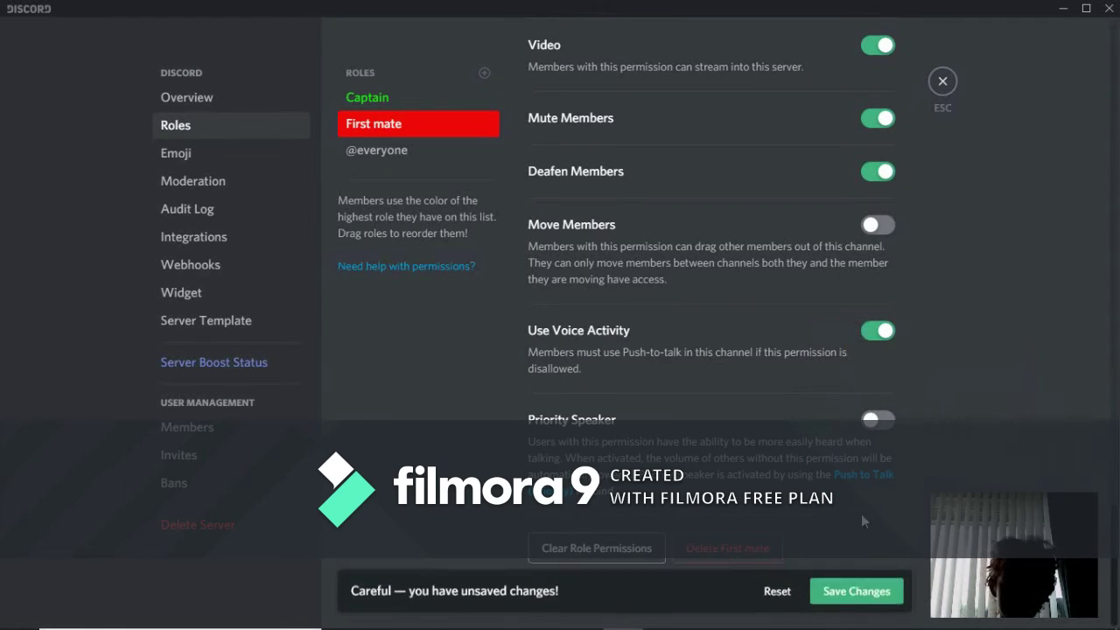
{"action": "scroll", "coordinate": [688, 417], "scroll_direction": "up", "scroll_amount": 5}
{"action": "scroll", "coordinate": [687, 417], "scroll_direction": "up", "scroll_amount": 5}
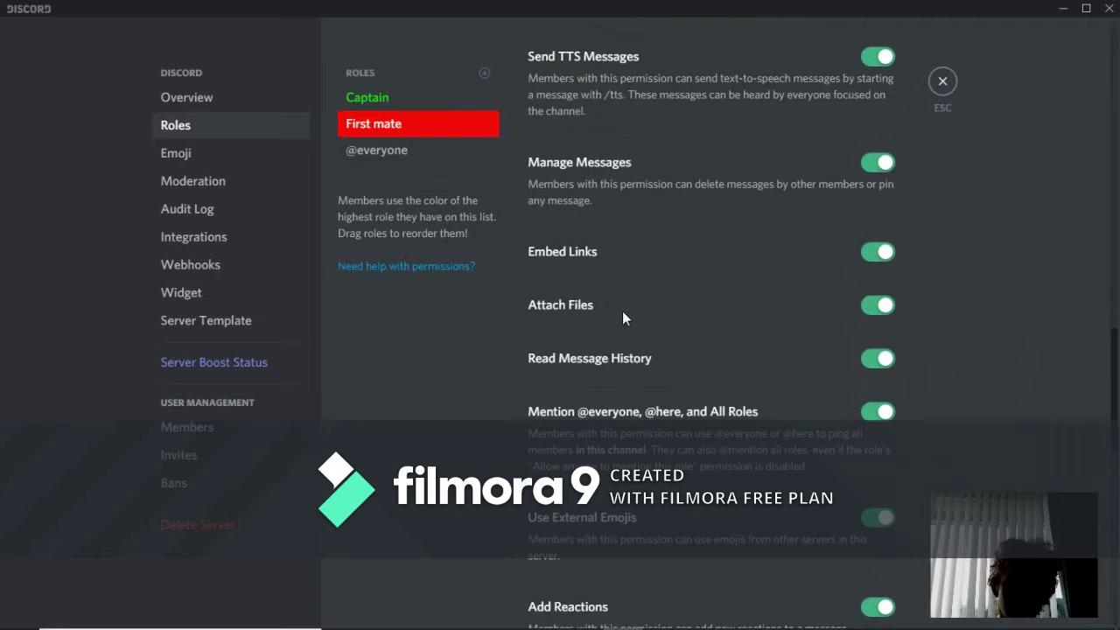
- Add a new role and name it 'Discord mod'
{"action": "left_click", "coordinate": [484, 72]}
{"action": "scroll", "coordinate": [631, 199], "scroll_direction": "up", "scroll_amount": 10}
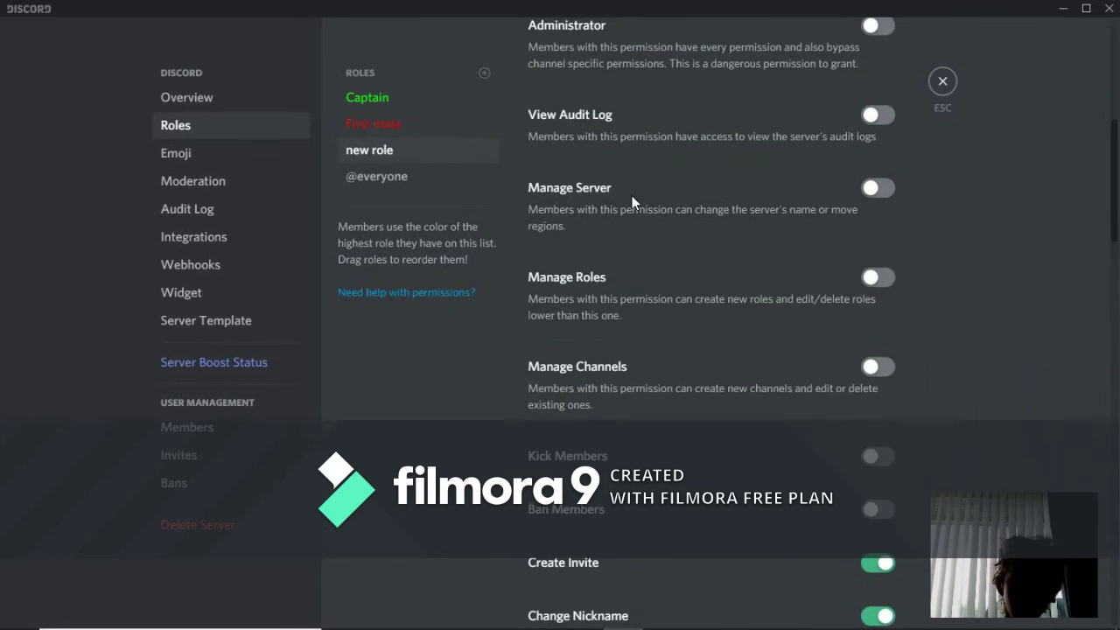
{"action": "left_click", "coordinate": [541, 101]}
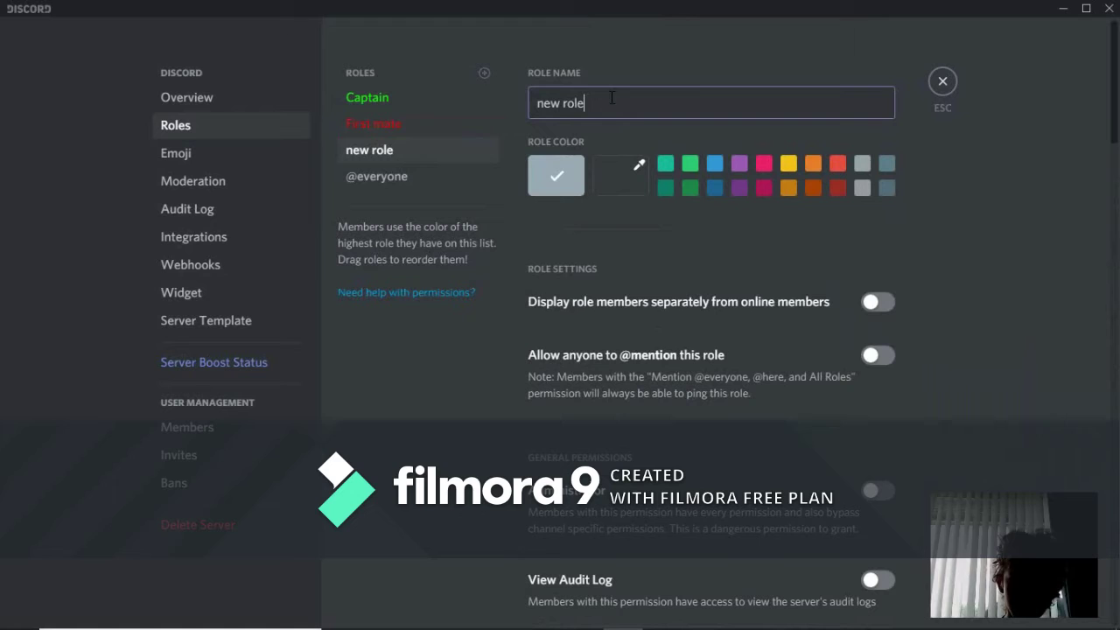
{"action": "key", "text": "ctrl+a"}
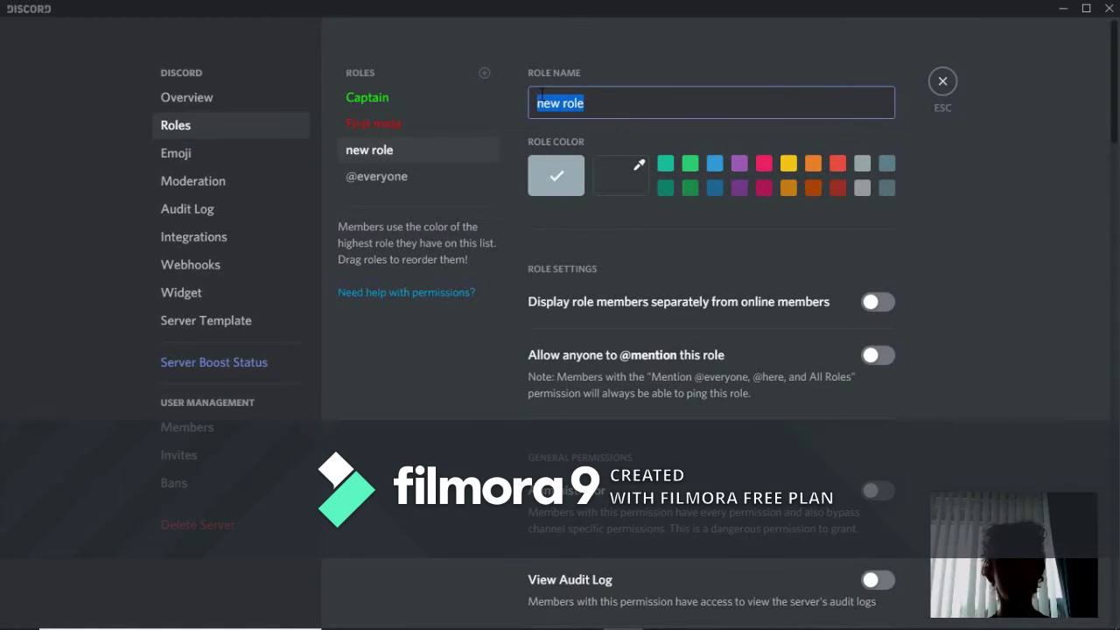
{"action": "key", "text": "BackSpace"}
{"action": "type", "text": "Disco"}
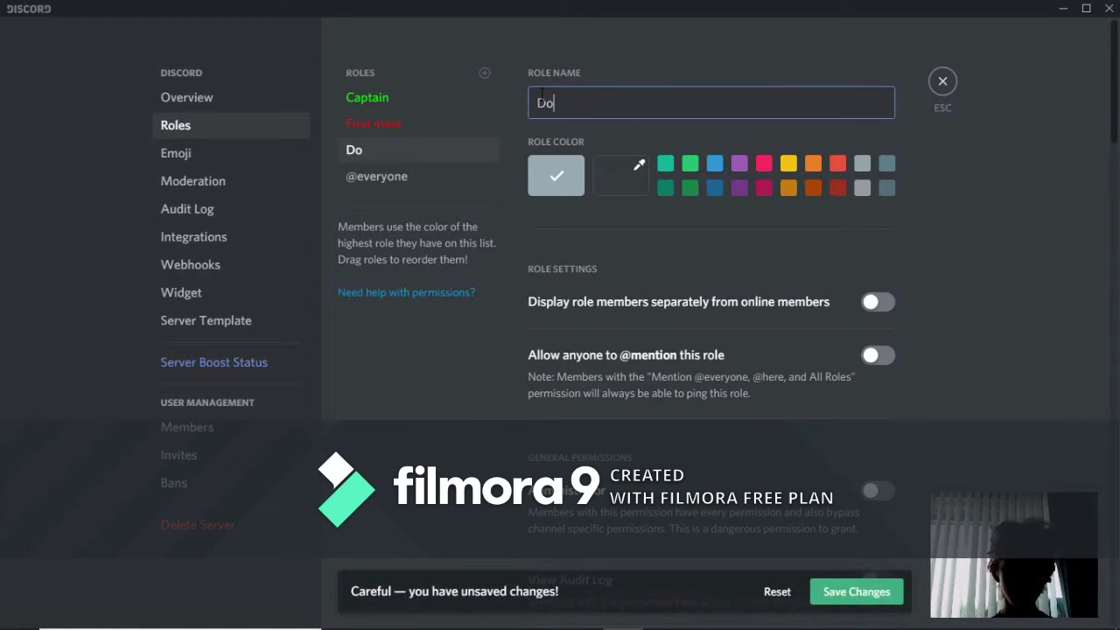
{"action": "type", "text": "rd mod"}
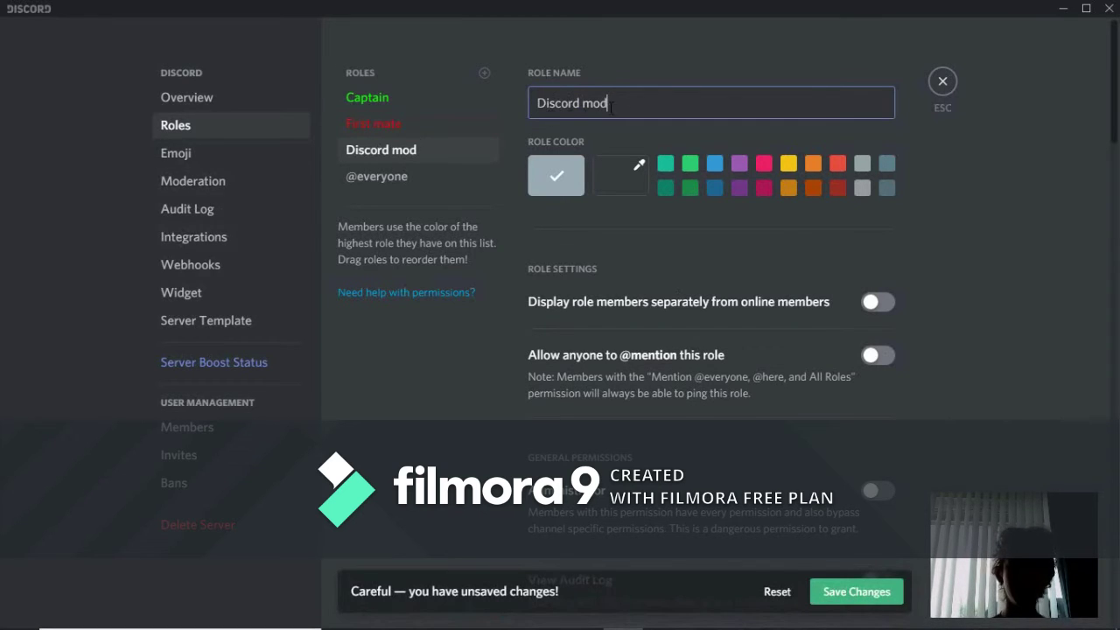
- Try repeatedly to close Server Settings
{"action": "left_click", "coordinate": [955, 92]}
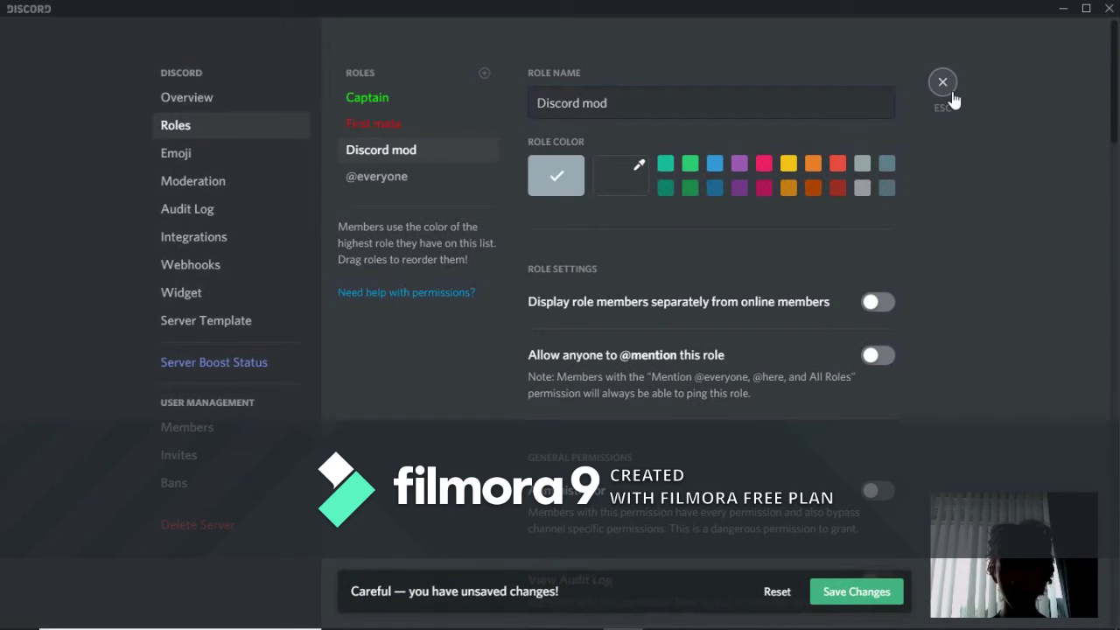
{"action": "left_click", "coordinate": [952, 95]}
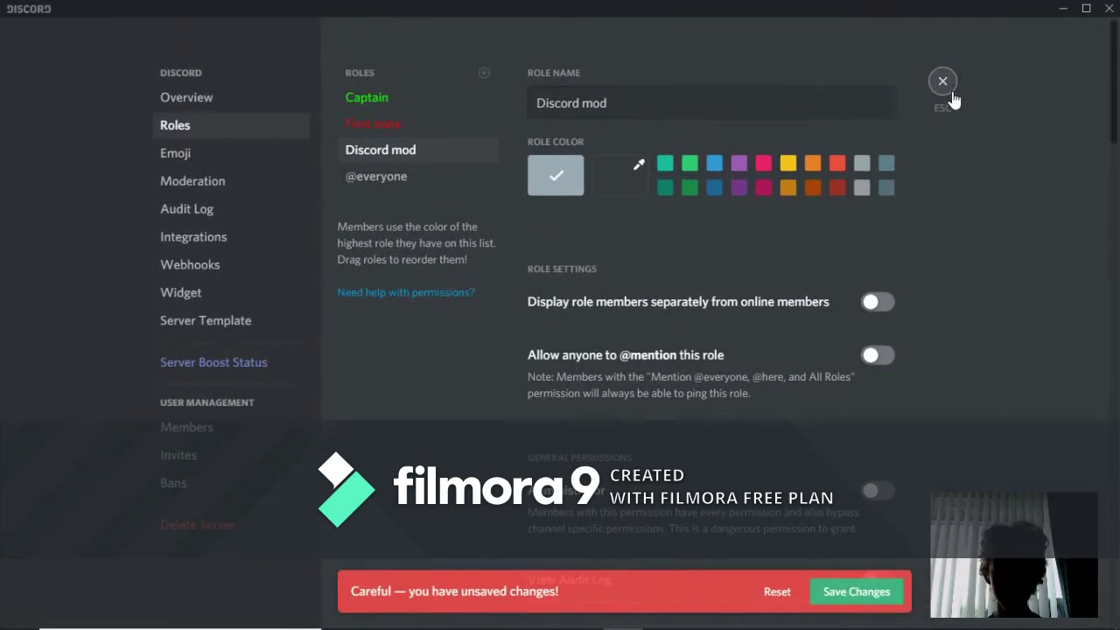
{"action": "left_click", "coordinate": [952, 96]}
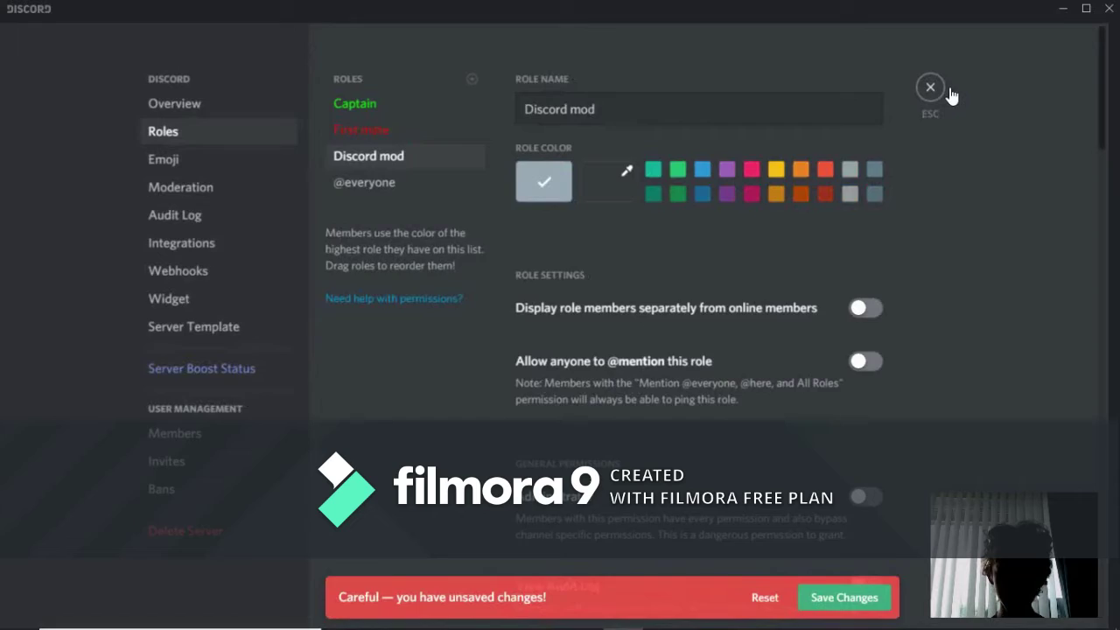
{"action": "left_click", "coordinate": [950, 87]}
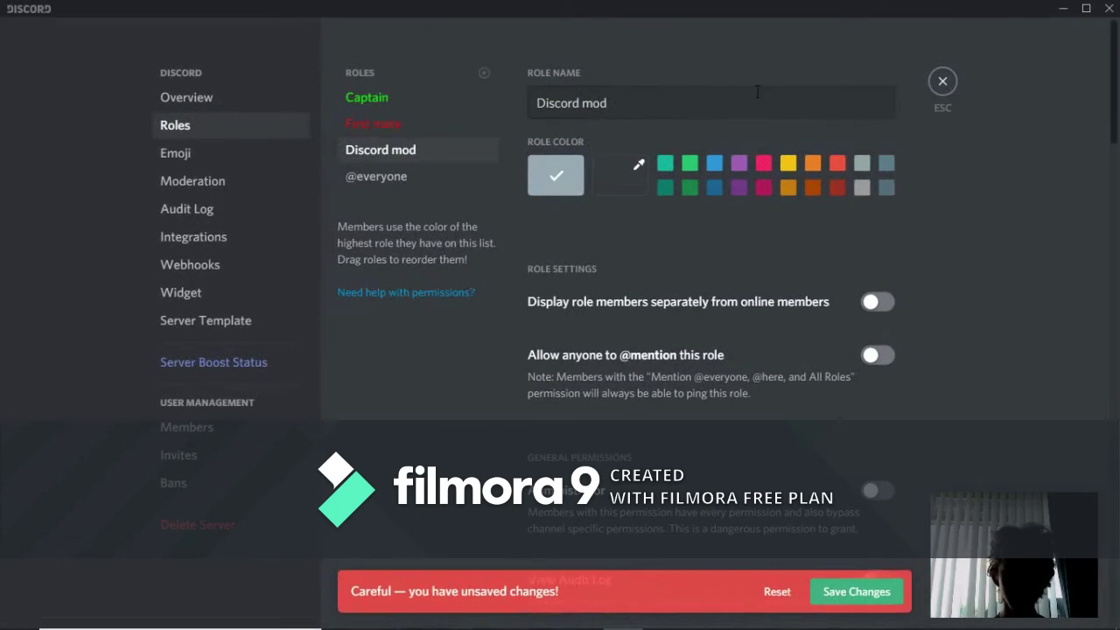
- Set the Discord mod role's custom colour to blue
{"action": "left_click", "coordinate": [623, 167]}
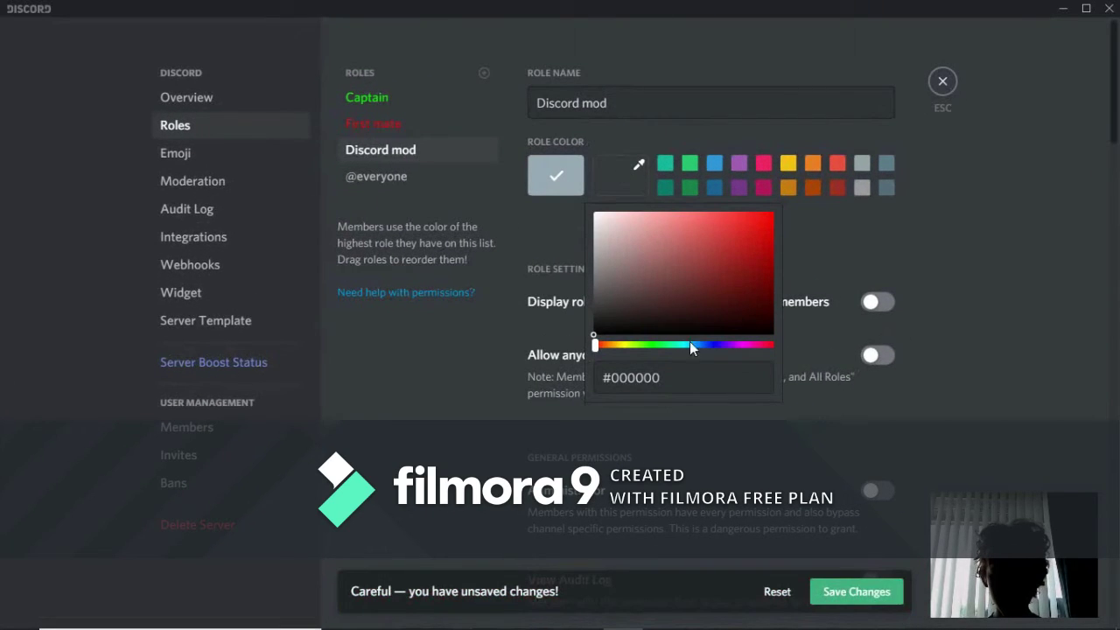
{"action": "left_click_drag", "start_coordinate": [729, 348], "coordinate": [716, 345]}
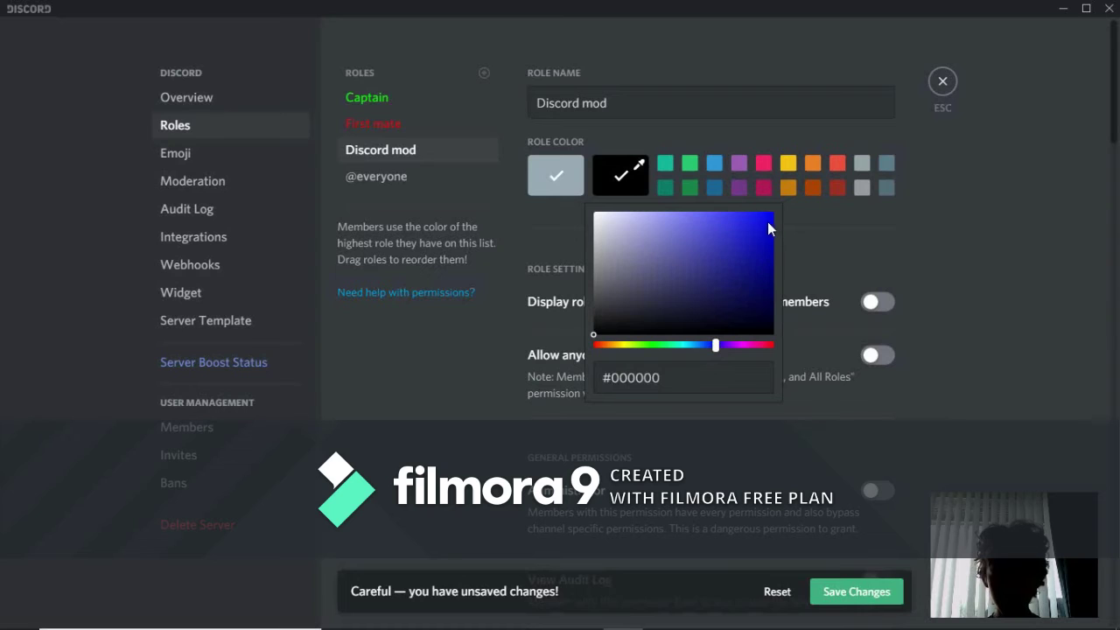
{"action": "left_click_drag", "start_coordinate": [773, 223], "coordinate": [768, 210]}
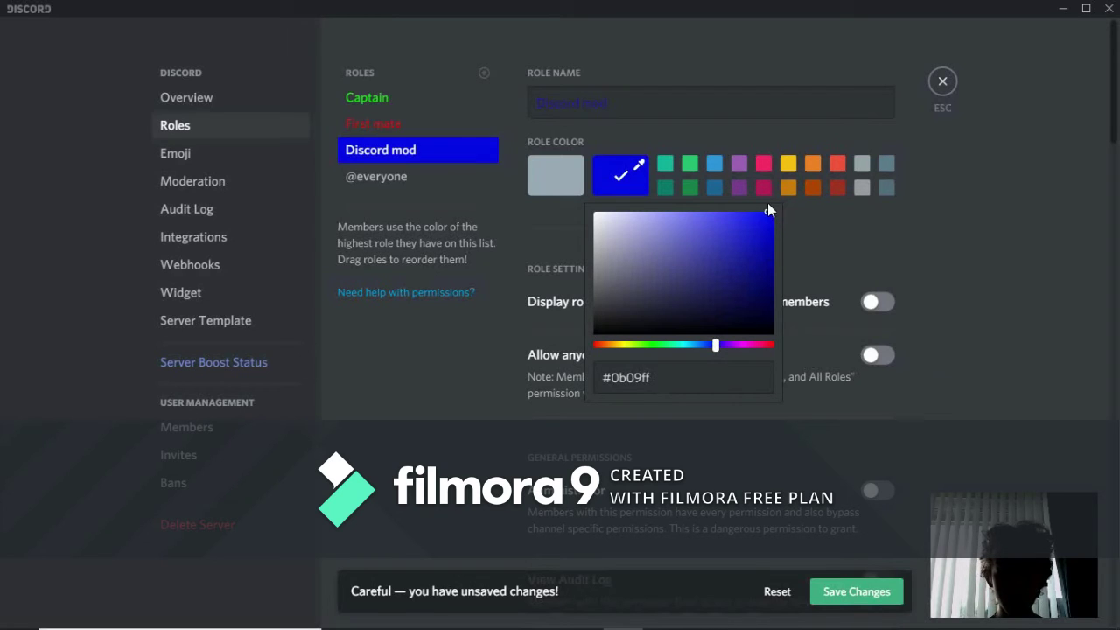
{"action": "left_click", "coordinate": [933, 210]}
- Make Discord mod mentionable and grant View Audit Log, Manage Server and Manage Channels
{"action": "scroll", "coordinate": [853, 295], "scroll_direction": "down", "scroll_amount": 2}
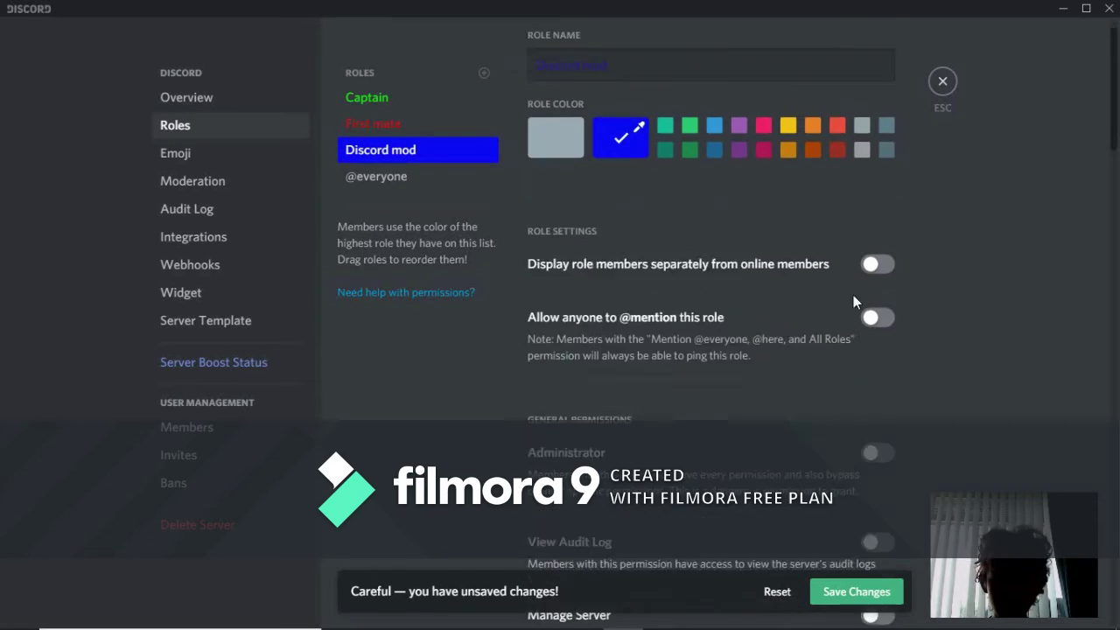
{"action": "left_click", "coordinate": [878, 273]}
{"action": "scroll", "coordinate": [882, 271], "scroll_direction": "down", "scroll_amount": 4}
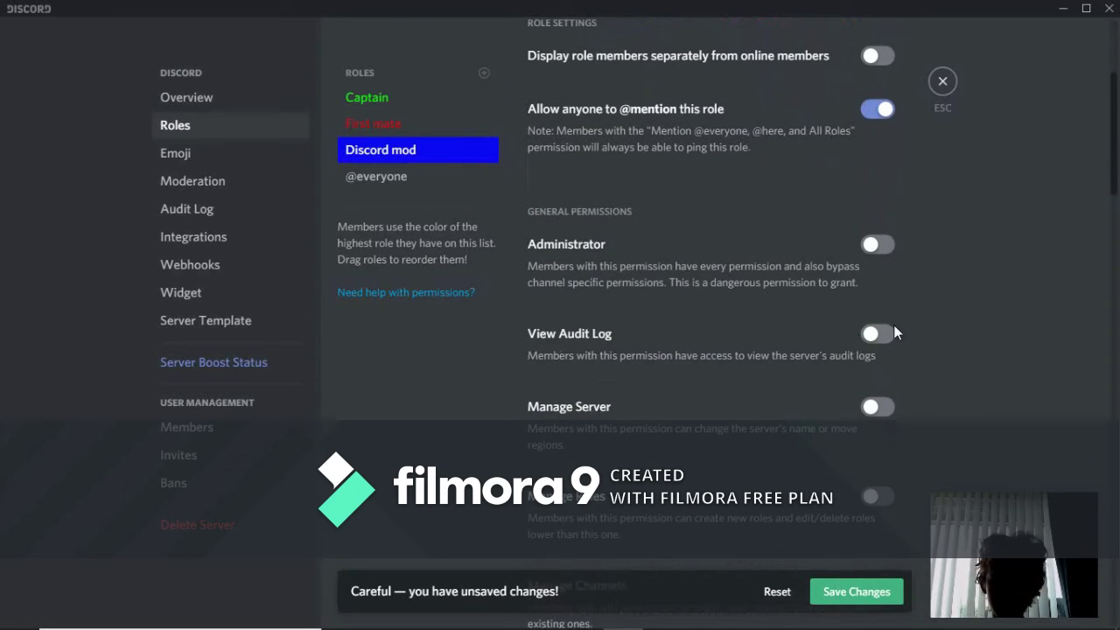
{"action": "left_click", "coordinate": [873, 334]}
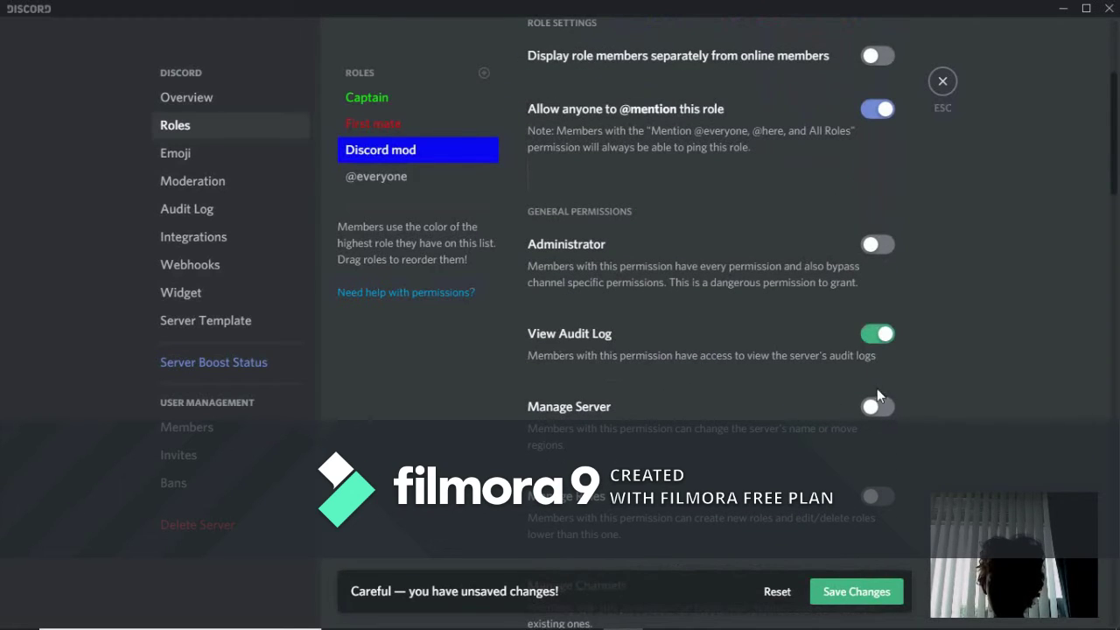
{"action": "left_click", "coordinate": [876, 406]}
{"action": "scroll", "coordinate": [875, 405], "scroll_direction": "down", "scroll_amount": 2}
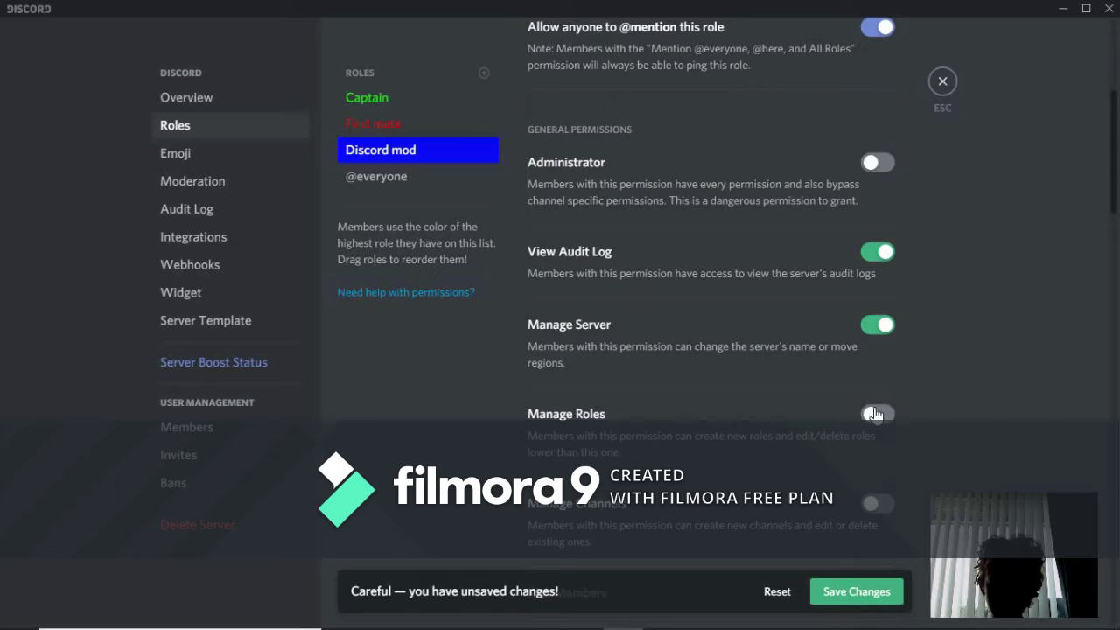
{"action": "scroll", "coordinate": [876, 414], "scroll_direction": "down", "scroll_amount": 2}
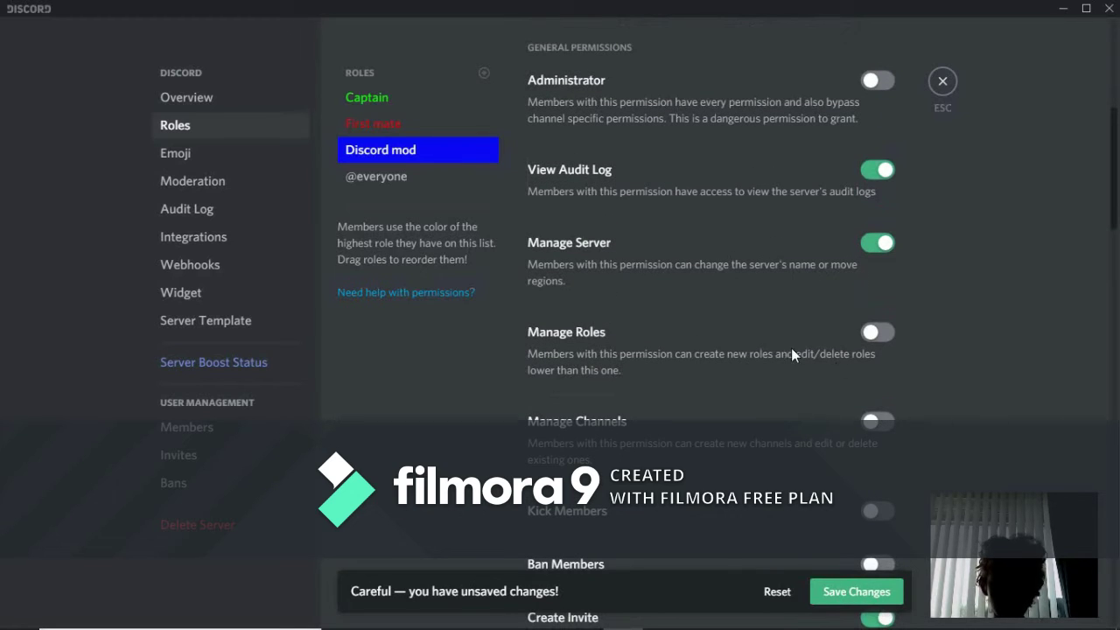
{"action": "scroll", "coordinate": [866, 359], "scroll_direction": "down", "scroll_amount": 2}
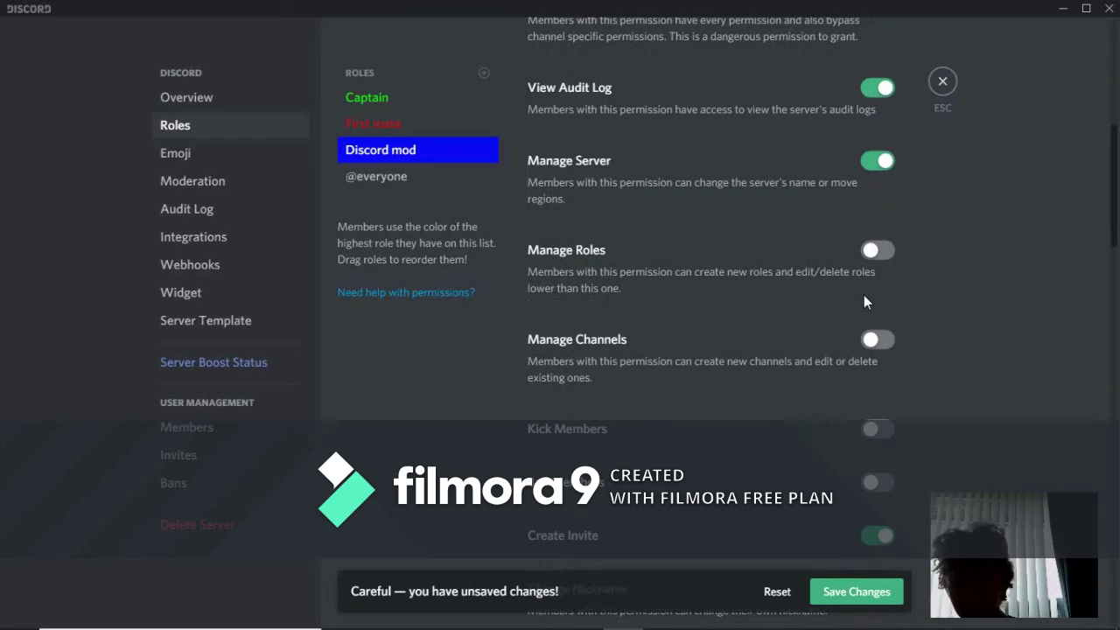
{"action": "left_click", "coordinate": [873, 353]}
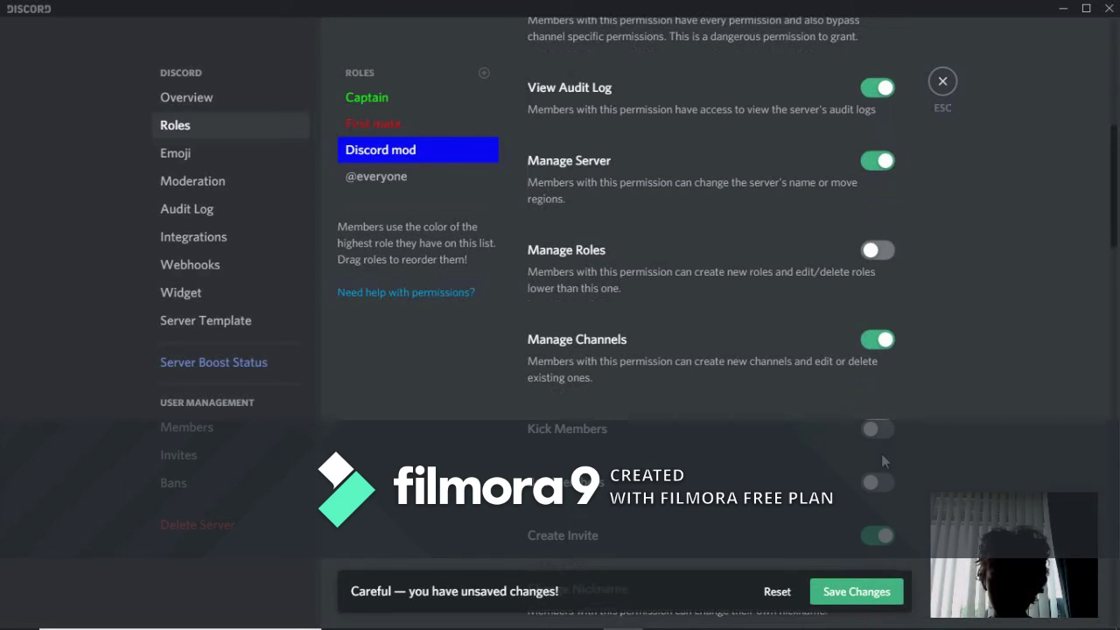
- Let Discord mod kick and ban members and manage emojis and webhooks
{"action": "scroll", "coordinate": [880, 359], "scroll_direction": "down", "scroll_amount": 2}
{"action": "left_click", "coordinate": [880, 351]}
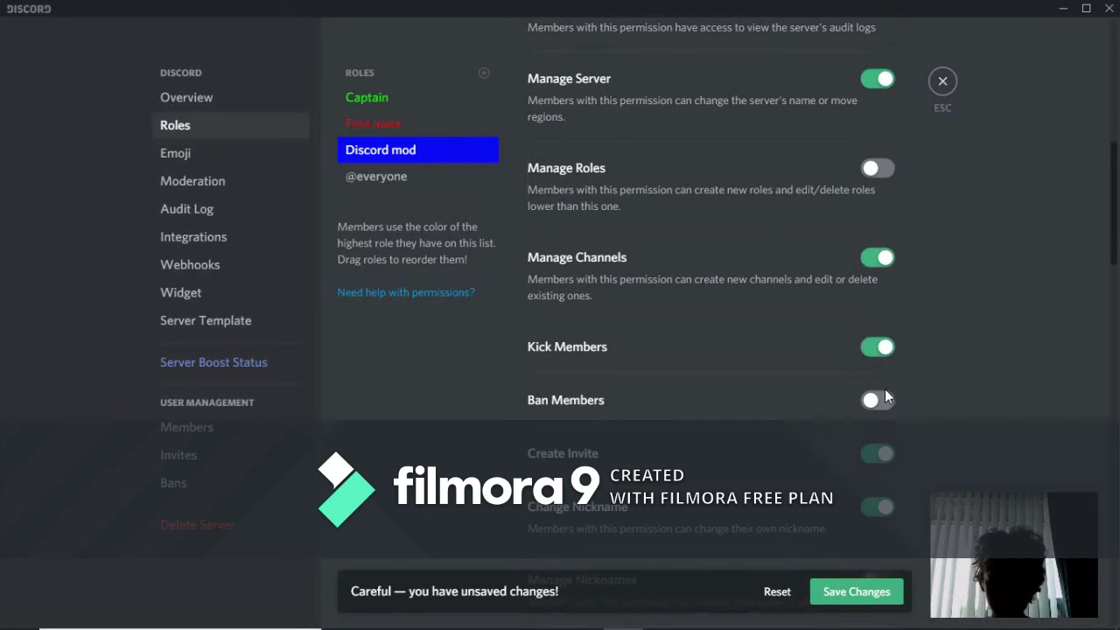
{"action": "left_click", "coordinate": [882, 400]}
{"action": "scroll", "coordinate": [884, 402], "scroll_direction": "down", "scroll_amount": 4}
{"action": "scroll", "coordinate": [886, 411], "scroll_direction": "down", "scroll_amount": 2}
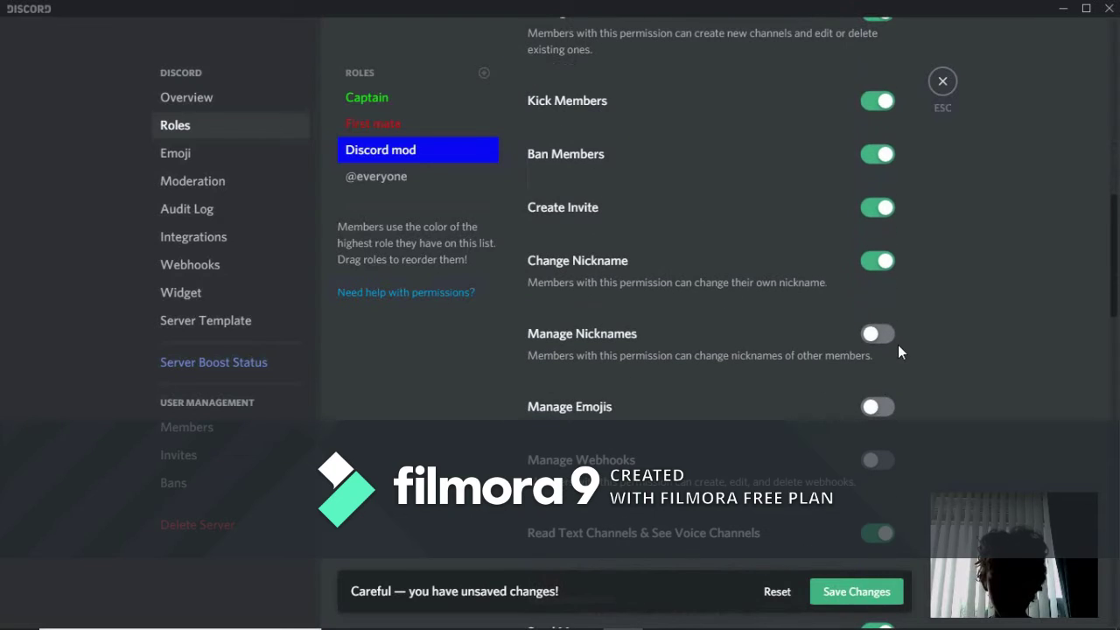
{"action": "left_click", "coordinate": [871, 411]}
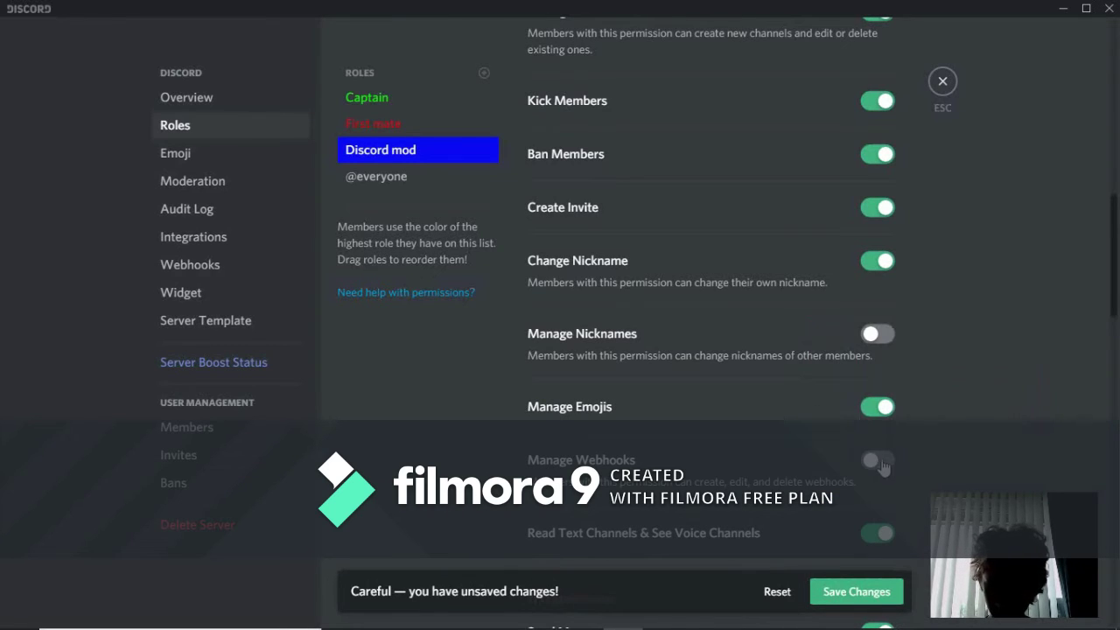
{"action": "left_click", "coordinate": [880, 462]}
{"action": "scroll", "coordinate": [893, 446], "scroll_direction": "down", "scroll_amount": 4}
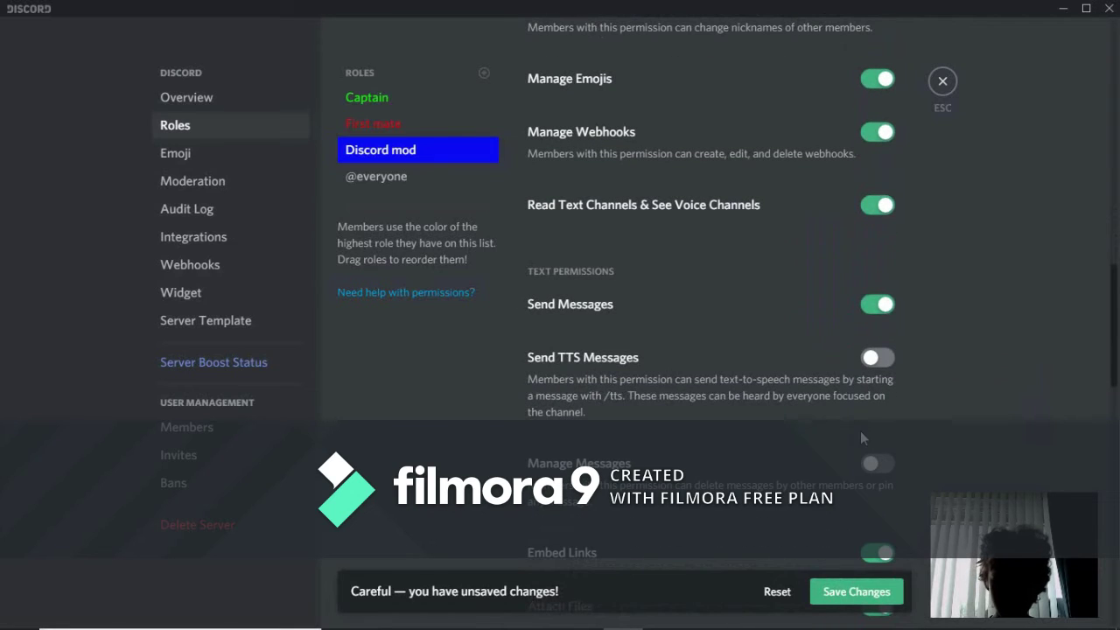
- Grant Discord mod TTS, Manage Messages, Mute, Deafen and Move Members, then save
{"action": "left_click", "coordinate": [878, 359]}
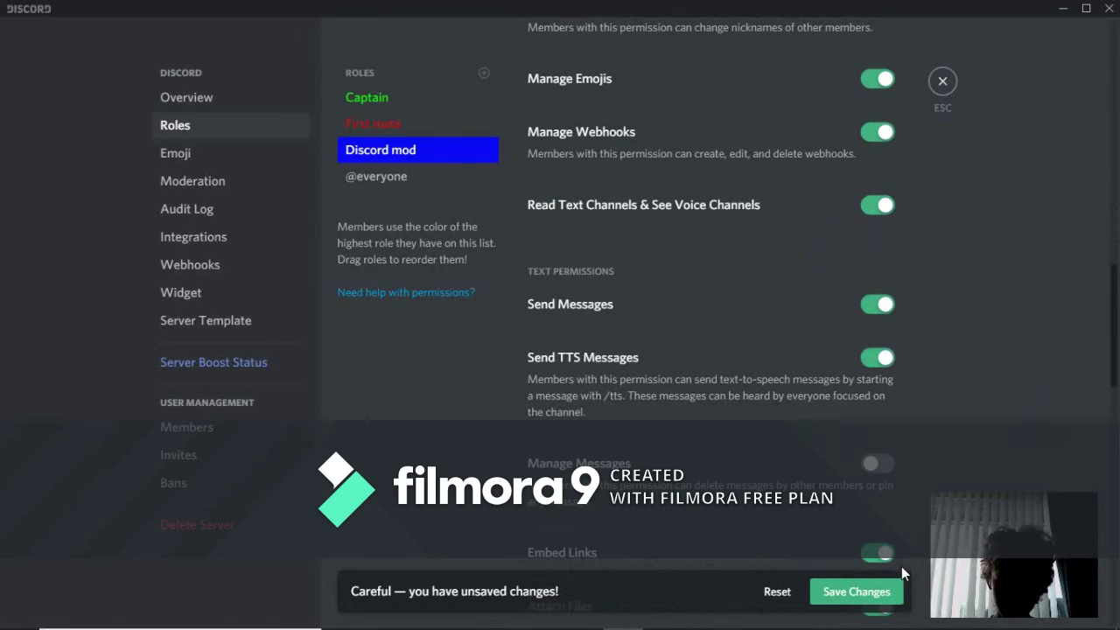
{"action": "left_click", "coordinate": [881, 462]}
{"action": "scroll", "coordinate": [884, 464], "scroll_direction": "down", "scroll_amount": 4}
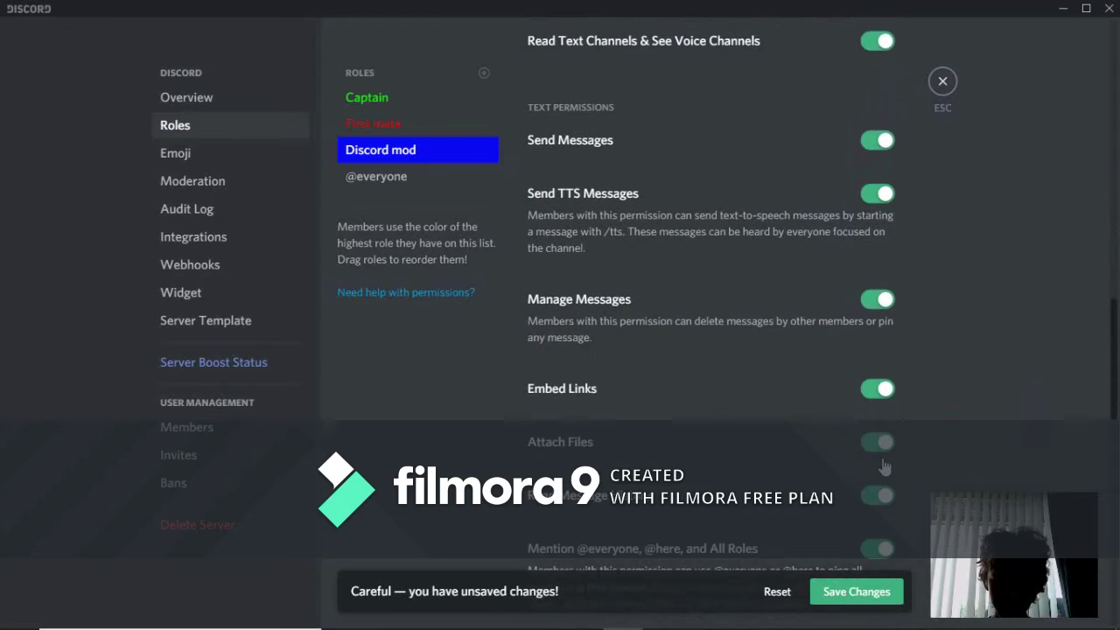
{"action": "scroll", "coordinate": [849, 419], "scroll_direction": "down", "scroll_amount": 6}
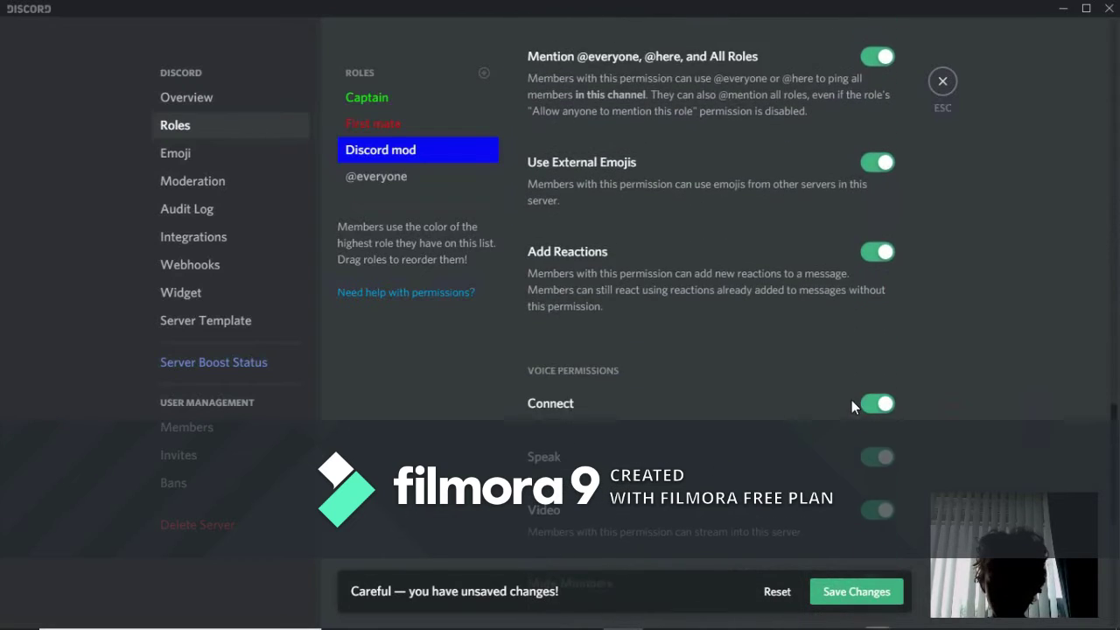
{"action": "scroll", "coordinate": [852, 405], "scroll_direction": "down", "scroll_amount": 1}
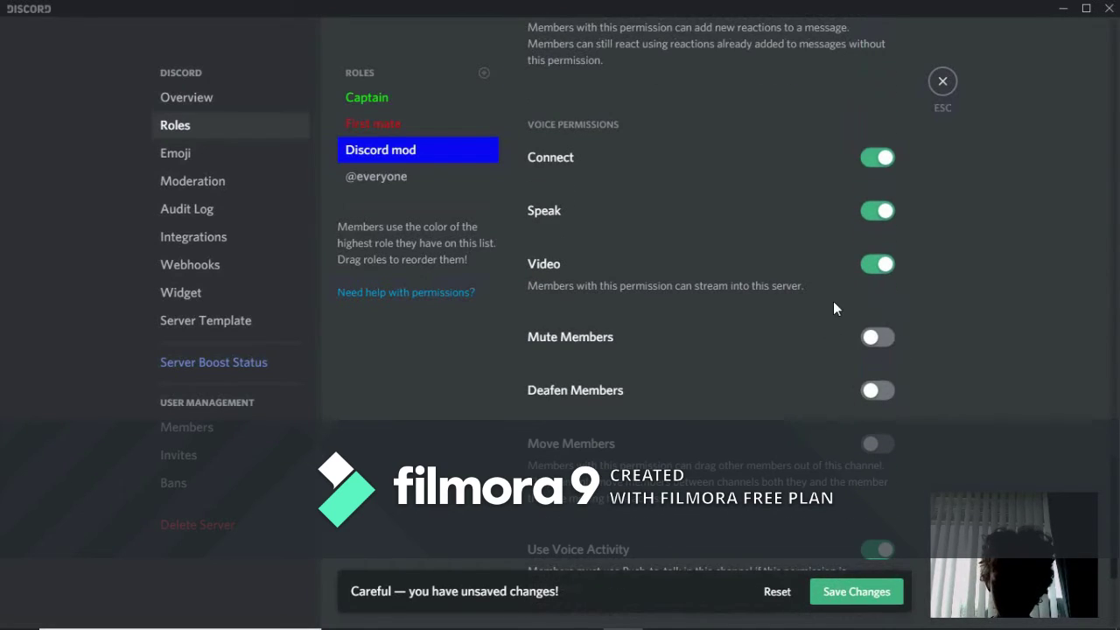
{"action": "left_click", "coordinate": [877, 337]}
{"action": "left_click", "coordinate": [879, 390]}
{"action": "scroll", "coordinate": [884, 399], "scroll_direction": "down", "scroll_amount": 1}
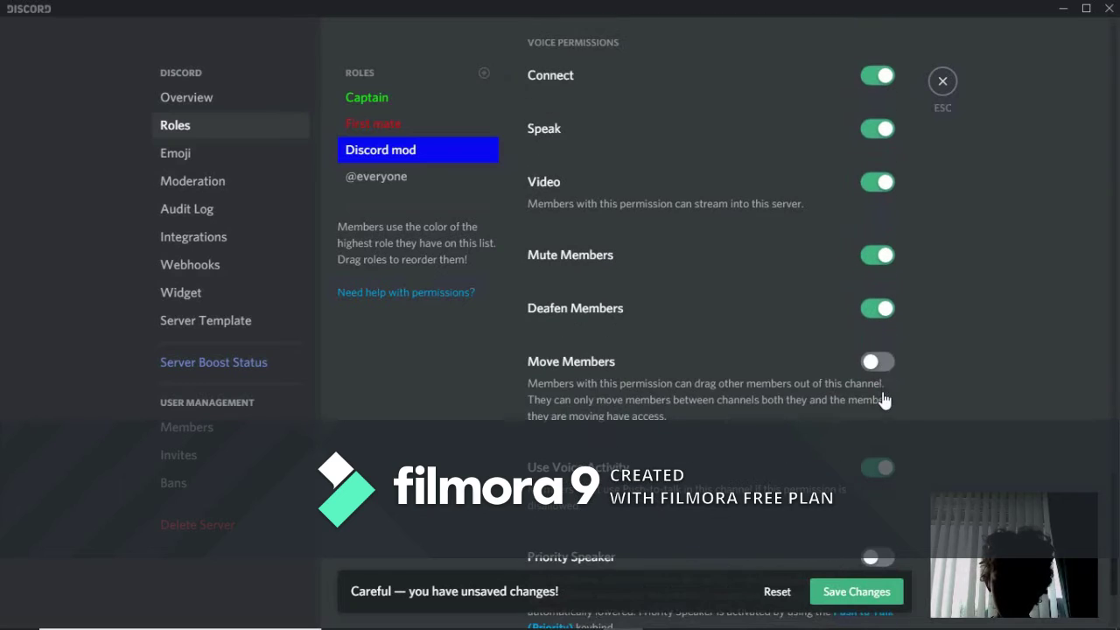
{"action": "left_click", "coordinate": [878, 362]}
{"action": "scroll", "coordinate": [880, 368], "scroll_direction": "down", "scroll_amount": 2}
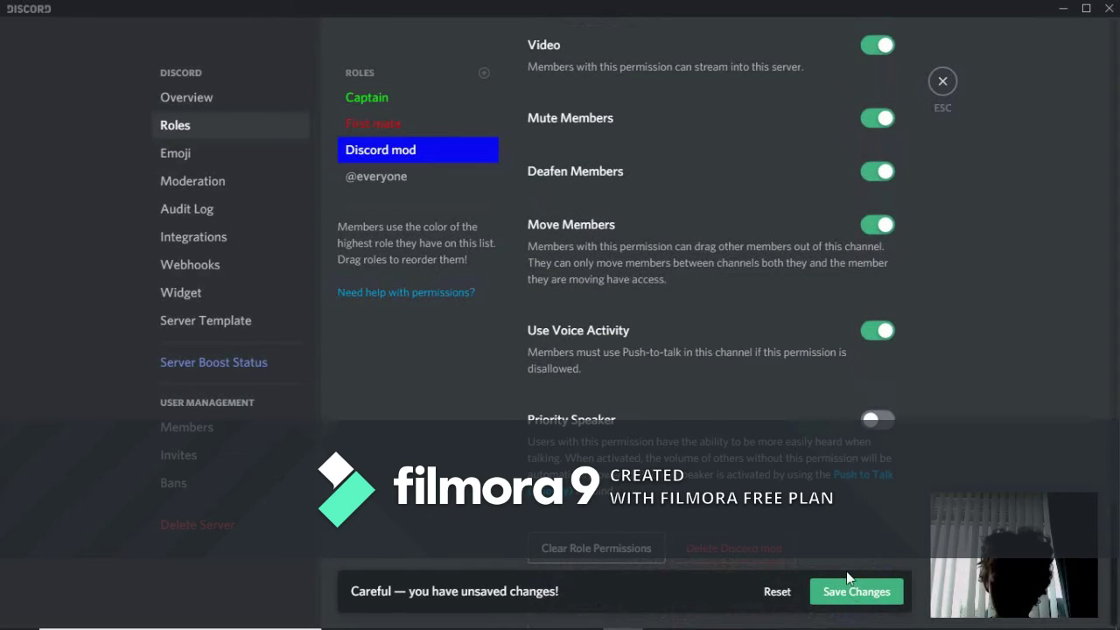
{"action": "left_click", "coordinate": [856, 602]}
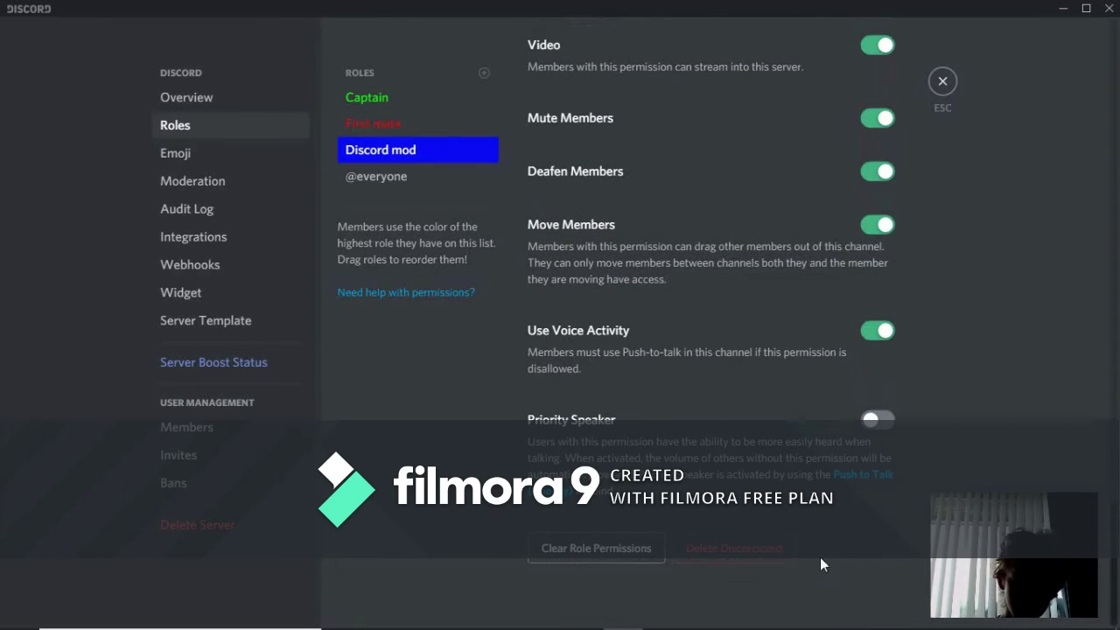
- Move Discord mod above First mate, save the order, and close Server Settings
{"action": "left_click_drag", "start_coordinate": [352, 164], "coordinate": [356, 122]}
{"action": "scroll", "coordinate": [593, 150], "scroll_direction": "up", "scroll_amount": 10}
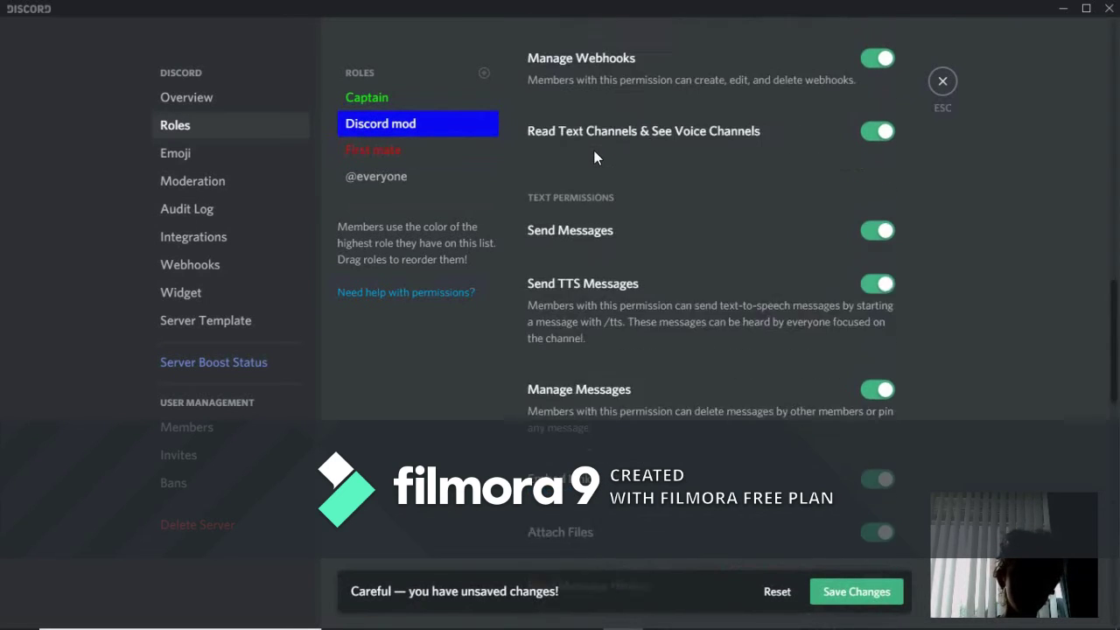
{"action": "scroll", "coordinate": [577, 118], "scroll_direction": "up", "scroll_amount": 3}
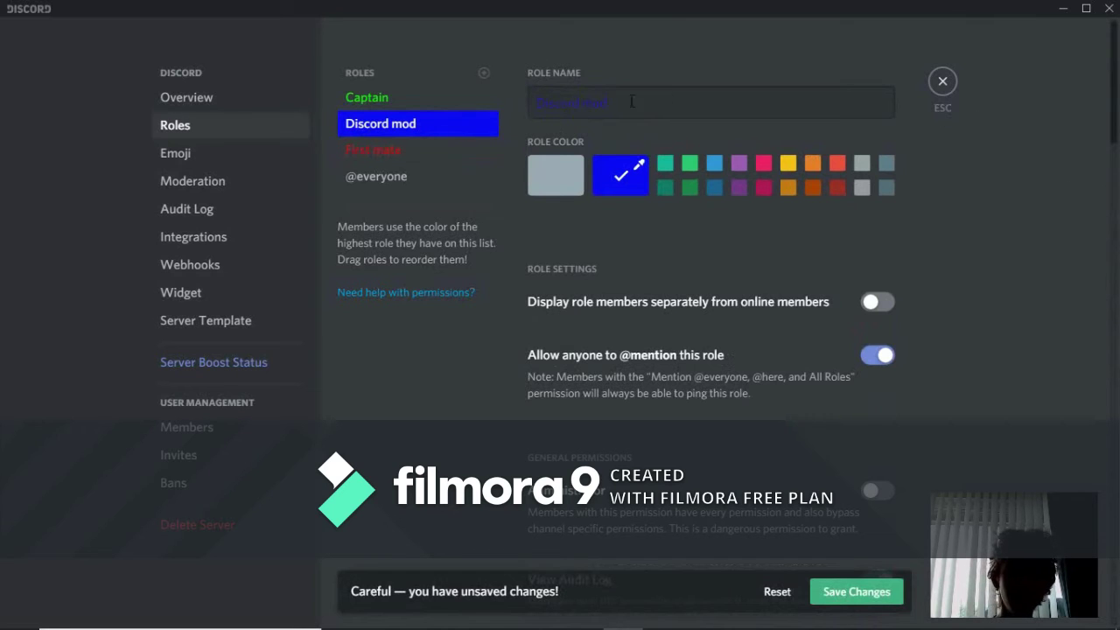
{"action": "left_click", "coordinate": [933, 91]}
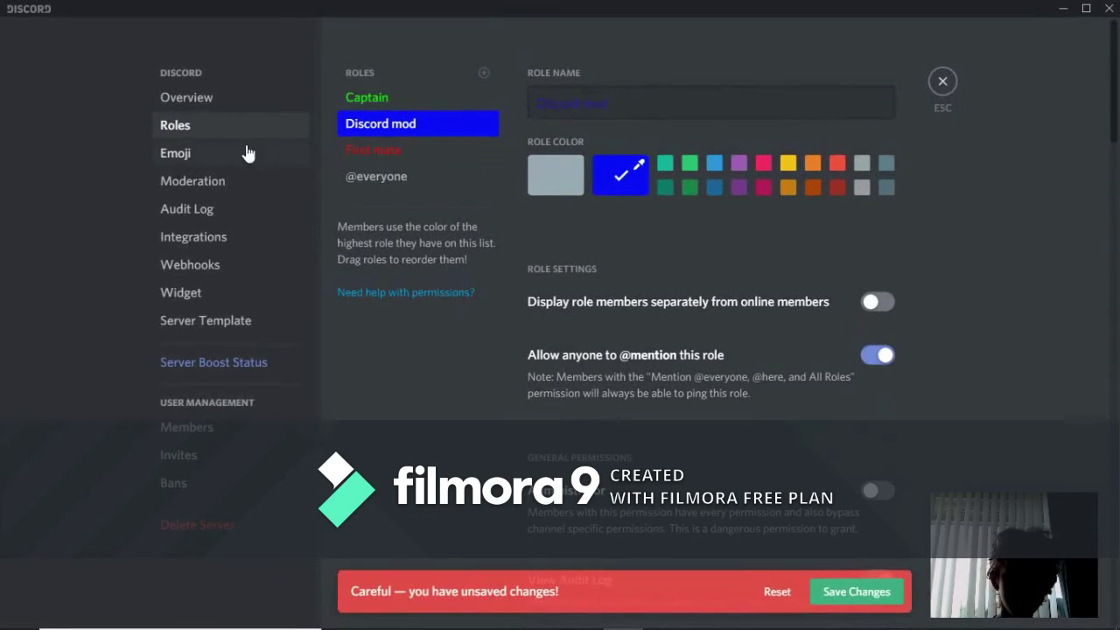
{"action": "left_click", "coordinate": [801, 591]}
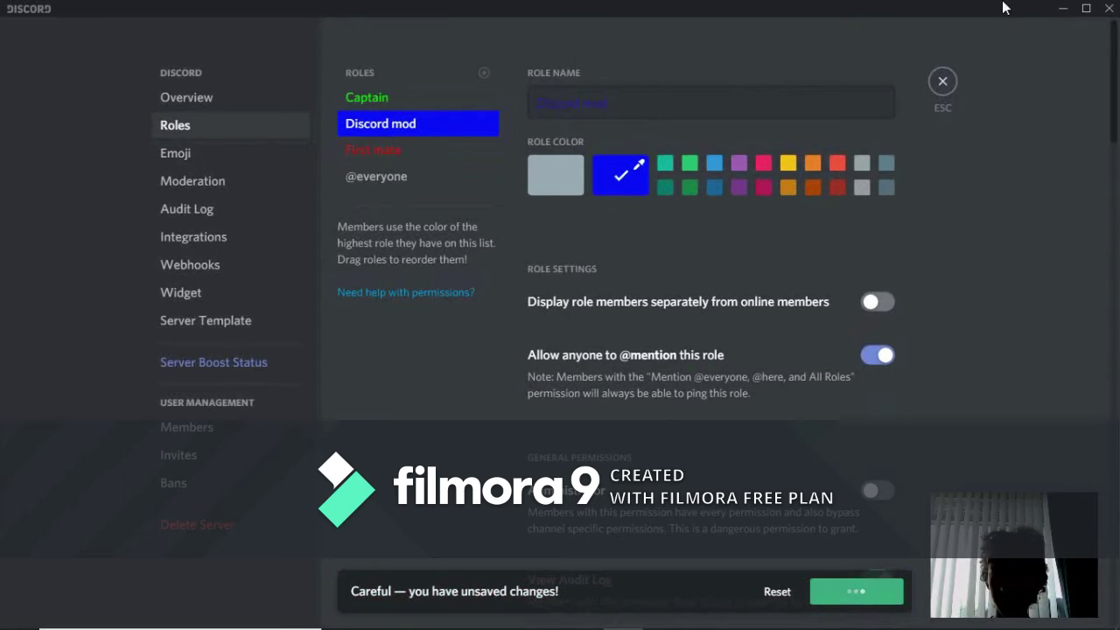
{"action": "left_click", "coordinate": [942, 81]}
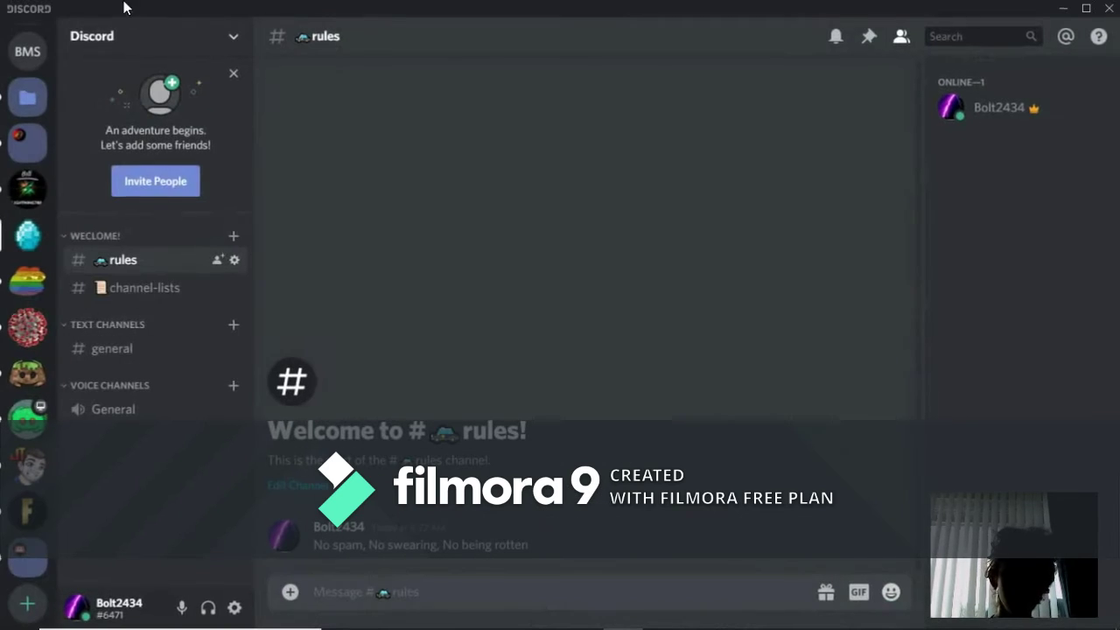
- Switch to the other server and open its Roles settings
{"action": "left_click", "coordinate": [29, 189]}
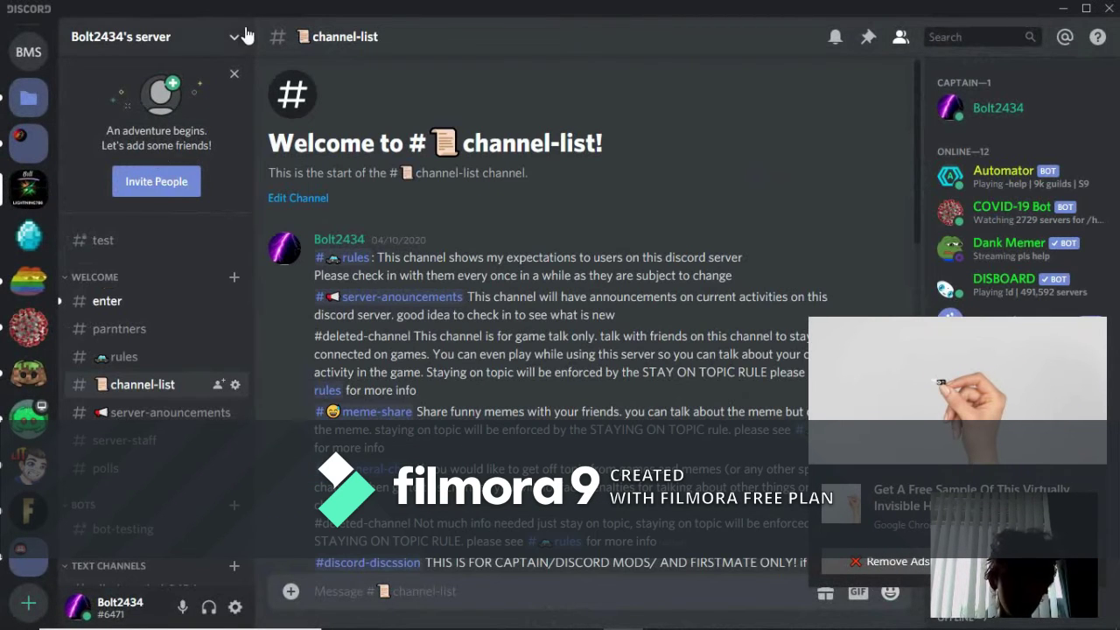
{"action": "left_click", "coordinate": [235, 36]}
{"action": "left_click", "coordinate": [200, 147]}
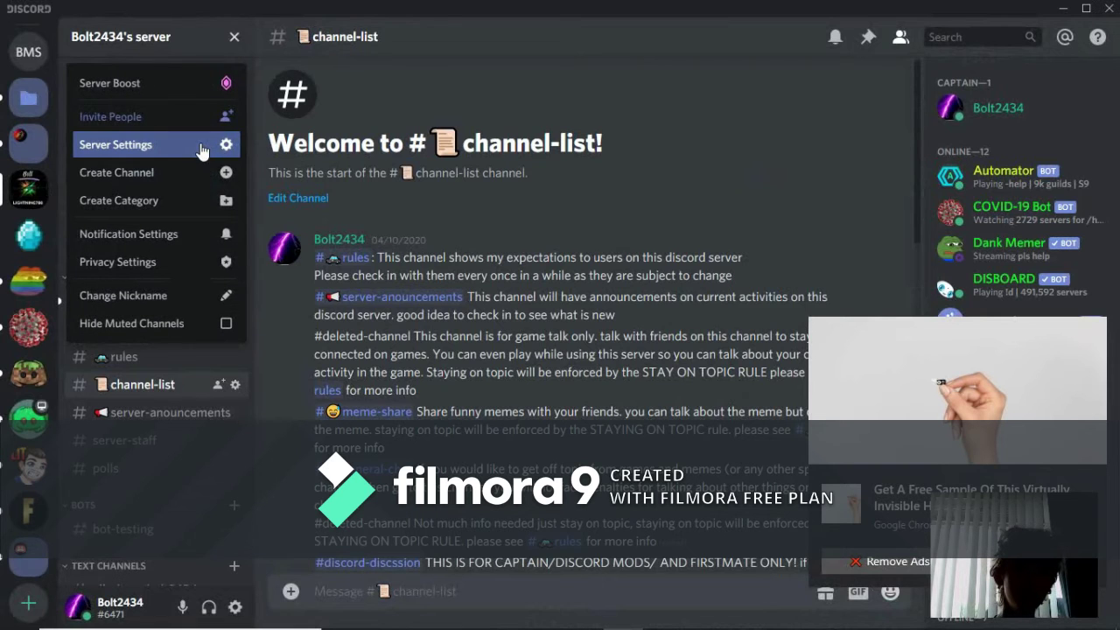
{"action": "left_click", "coordinate": [201, 135]}
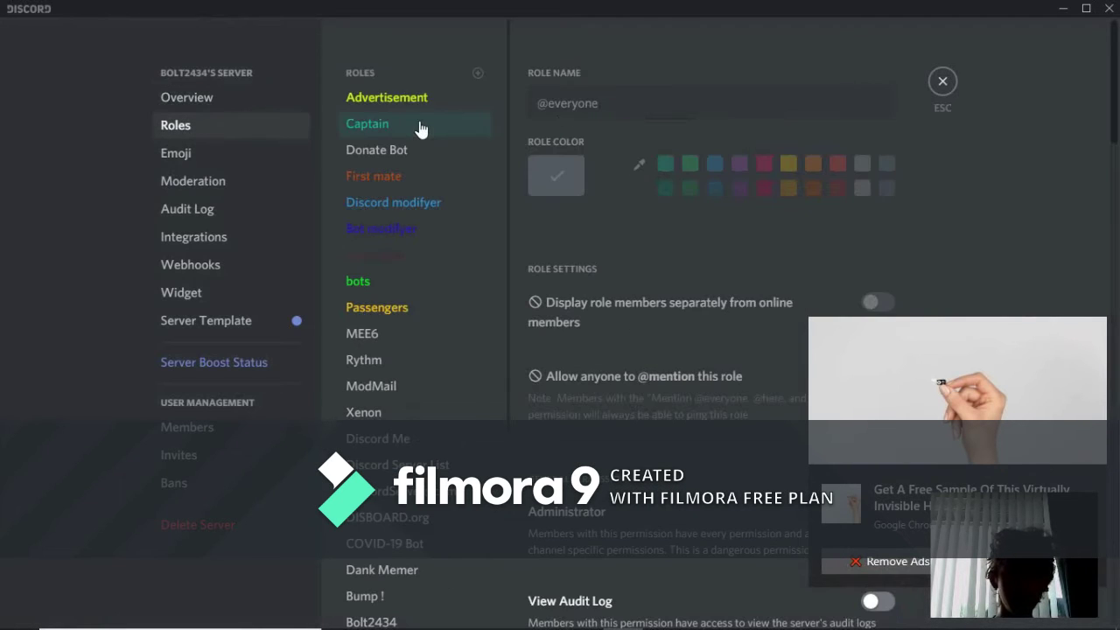
- Order Captain, Discord modifyer, First mate and Bot modifyer above Advertisement, and save
{"action": "left_click_drag", "start_coordinate": [406, 119], "coordinate": [409, 101]}
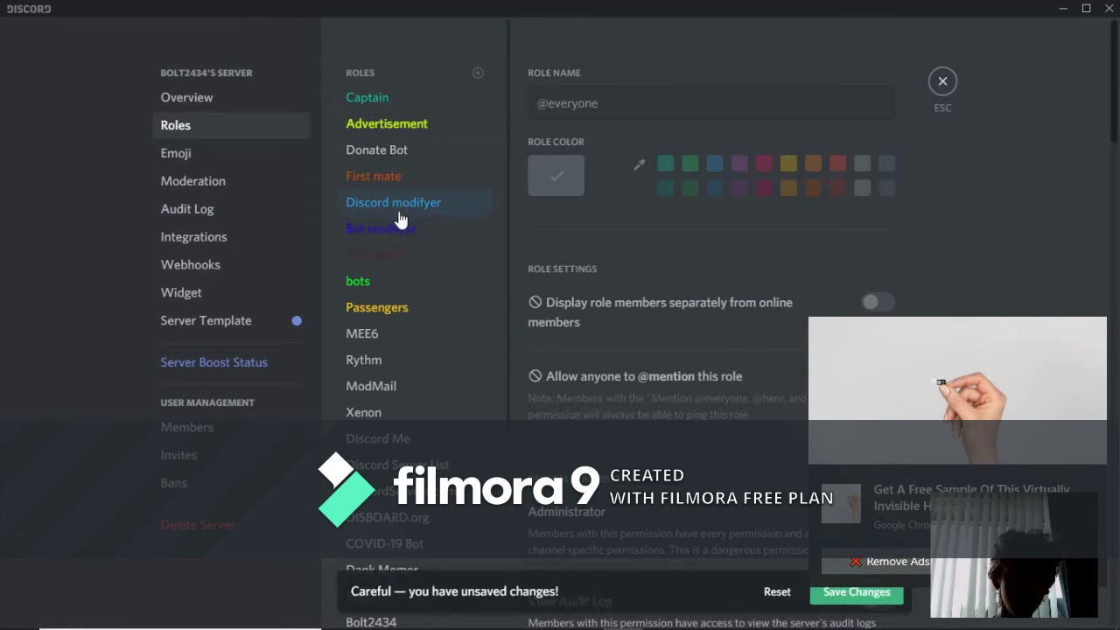
{"action": "left_click_drag", "start_coordinate": [408, 210], "coordinate": [412, 134]}
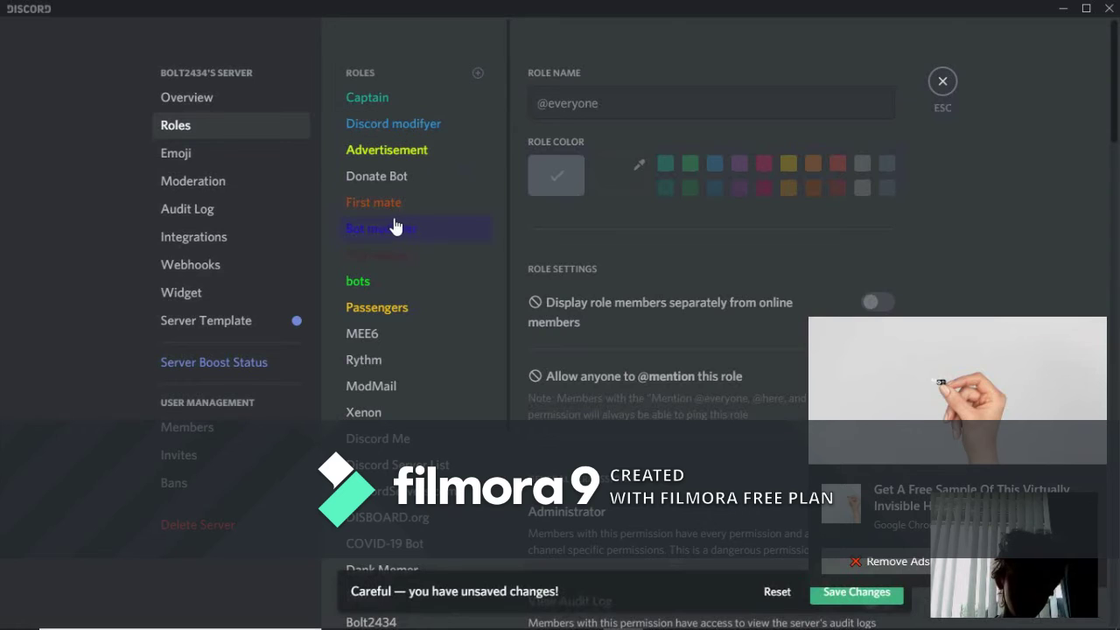
{"action": "left_click_drag", "start_coordinate": [393, 218], "coordinate": [404, 156]}
{"action": "left_click_drag", "start_coordinate": [402, 226], "coordinate": [403, 176]}
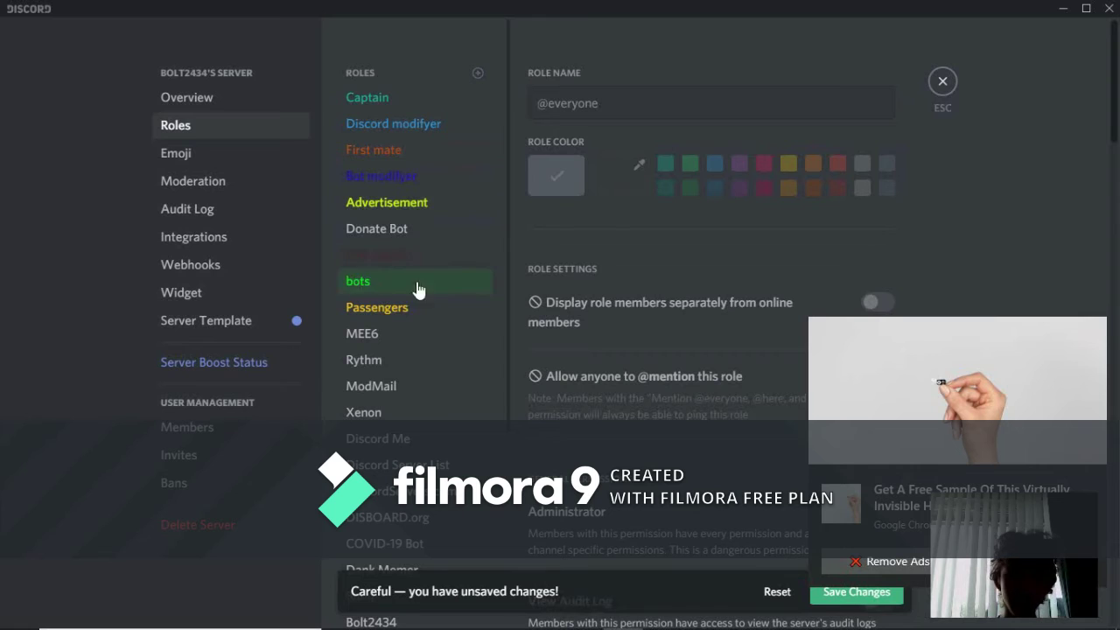
{"action": "left_click", "coordinate": [932, 92]}
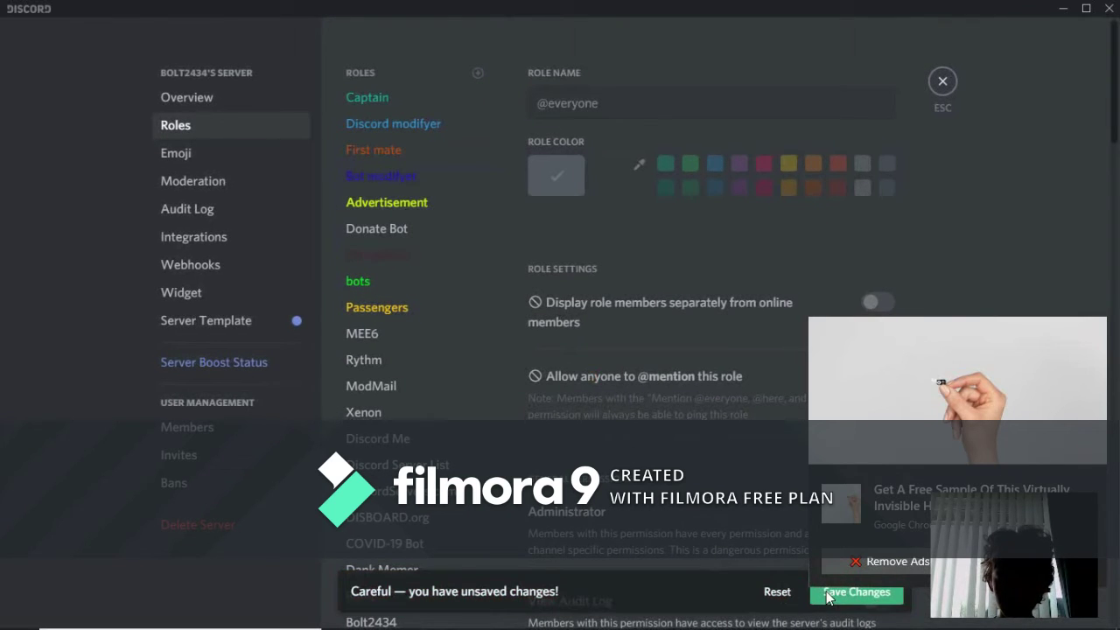
{"action": "left_click", "coordinate": [871, 593]}
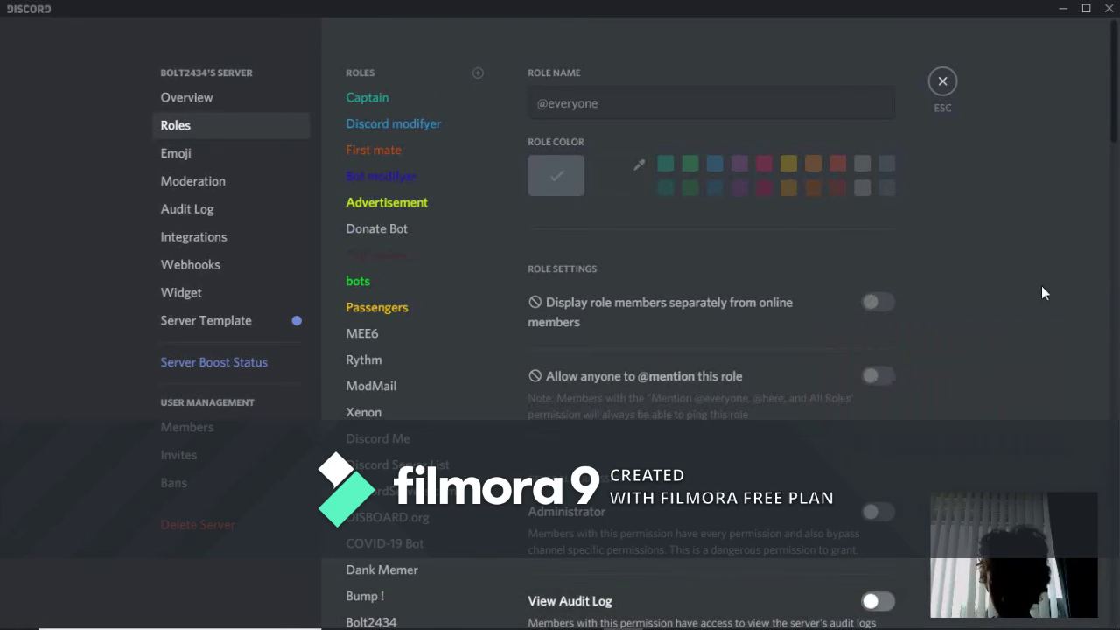
- Close server settings and open the #server-staff channel
{"action": "left_click", "coordinate": [942, 80]}
{"action": "scroll", "coordinate": [524, 246], "scroll_direction": "down", "scroll_amount": 5}
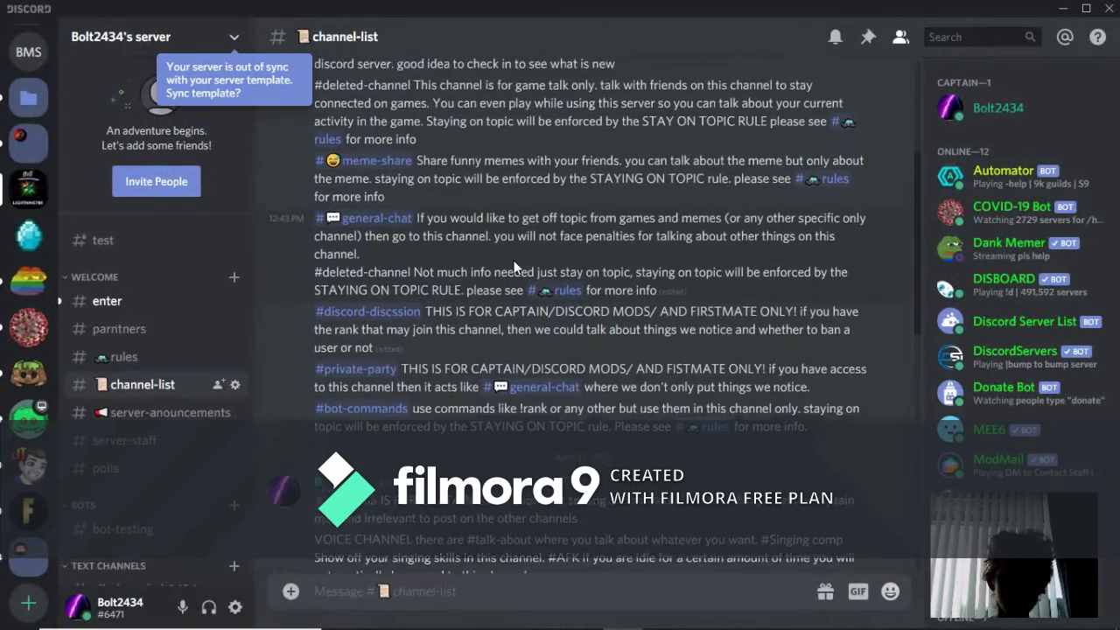
{"action": "scroll", "coordinate": [114, 333], "scroll_direction": "down", "scroll_amount": 4}
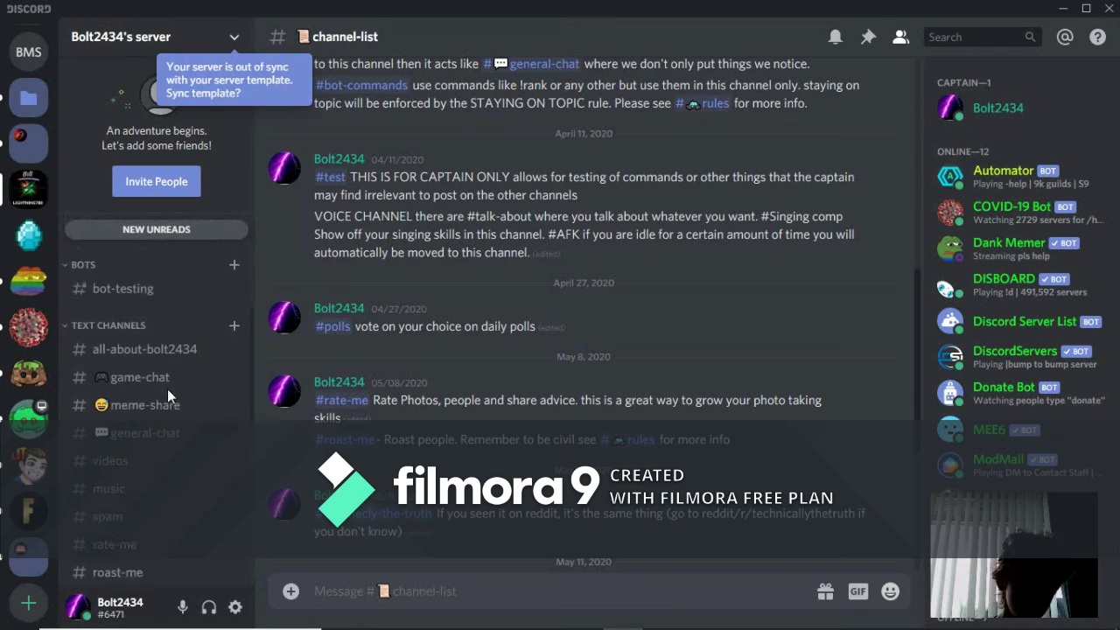
{"action": "scroll", "coordinate": [167, 388], "scroll_direction": "up", "scroll_amount": 5}
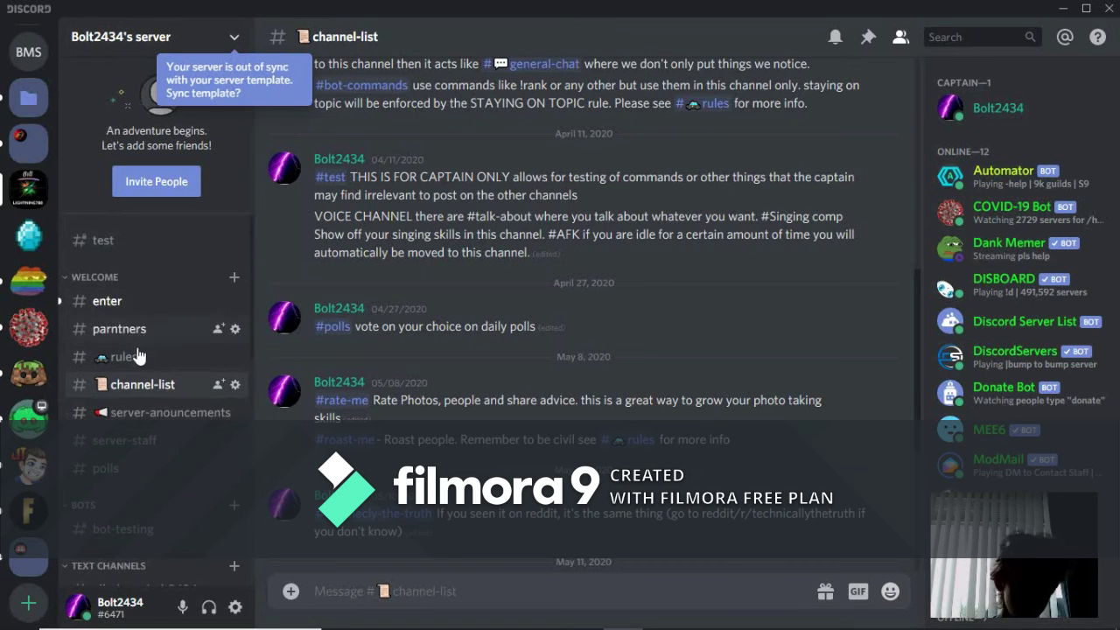
{"action": "left_click", "coordinate": [149, 444]}
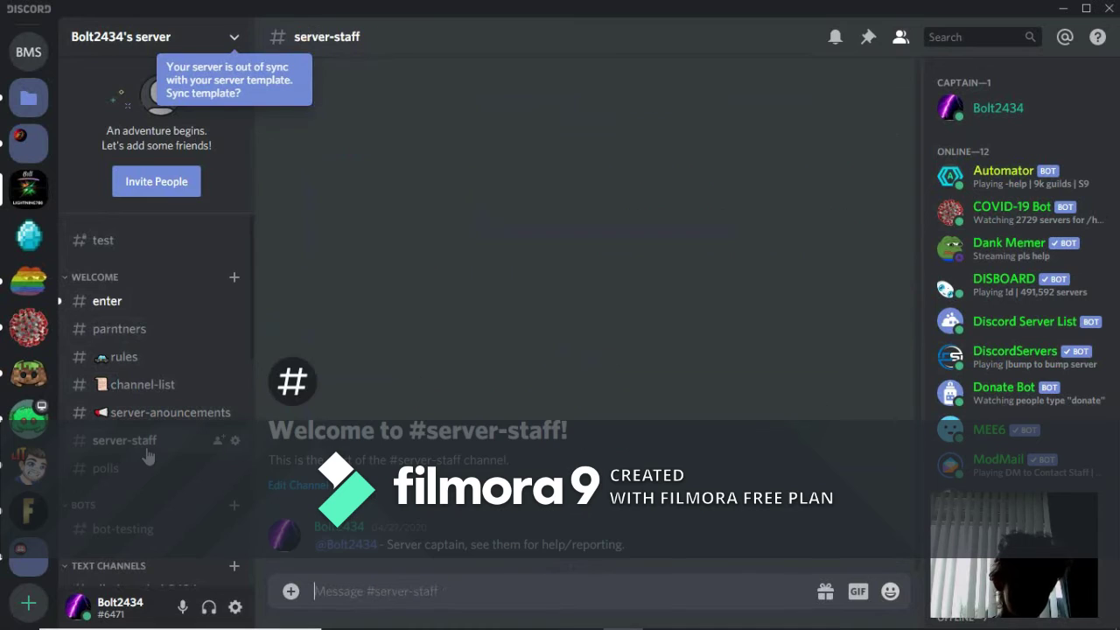
- Drag #roles up to sit under bot-commands, keeping its existing permissions
{"action": "scroll", "coordinate": [149, 452], "scroll_direction": "down", "scroll_amount": 5}
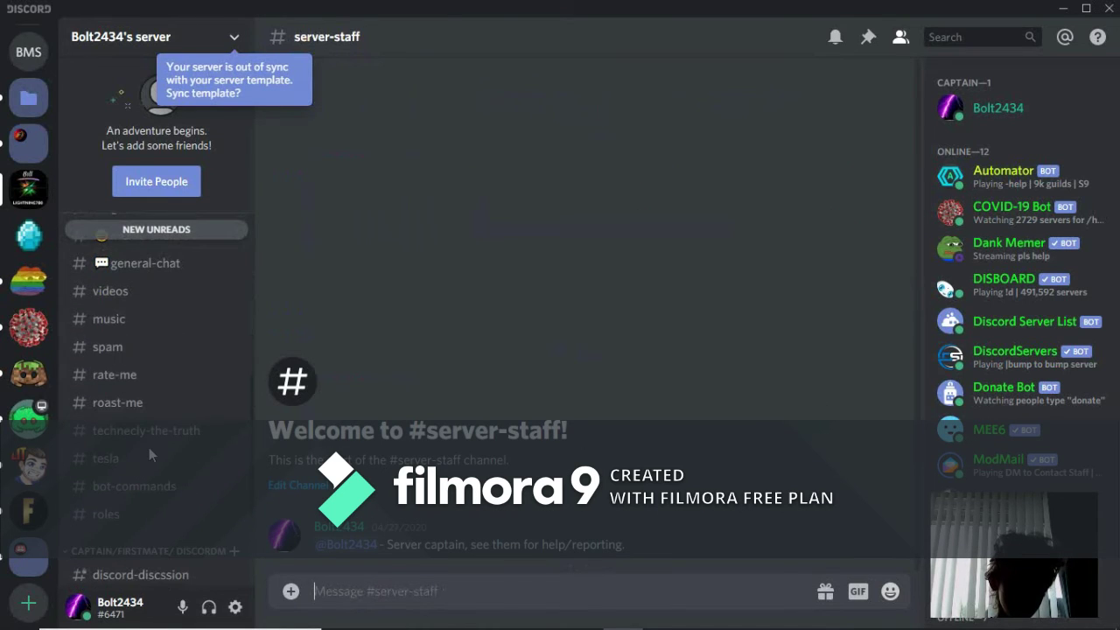
{"action": "mouse_move", "coordinate": [140, 523]}
{"action": "left_mouse_down"}
{"action": "mouse_move", "coordinate": [162, 189]}
{"action": "mouse_move", "coordinate": [155, 359]}
{"action": "mouse_move", "coordinate": [149, 289]}
{"action": "mouse_move", "coordinate": [175, 193]}
{"action": "mouse_move", "coordinate": [175, 43]}
{"action": "mouse_move", "coordinate": [95, 448]}
{"action": "mouse_move", "coordinate": [94, 560]}
{"action": "left_mouse_up"}
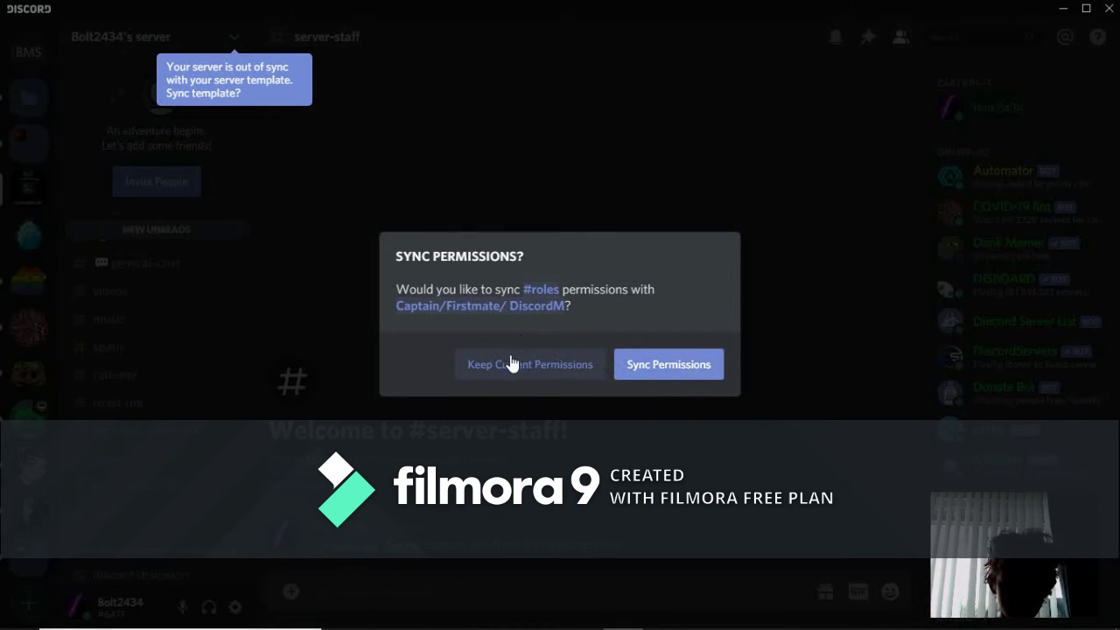
{"action": "left_click", "coordinate": [564, 374]}
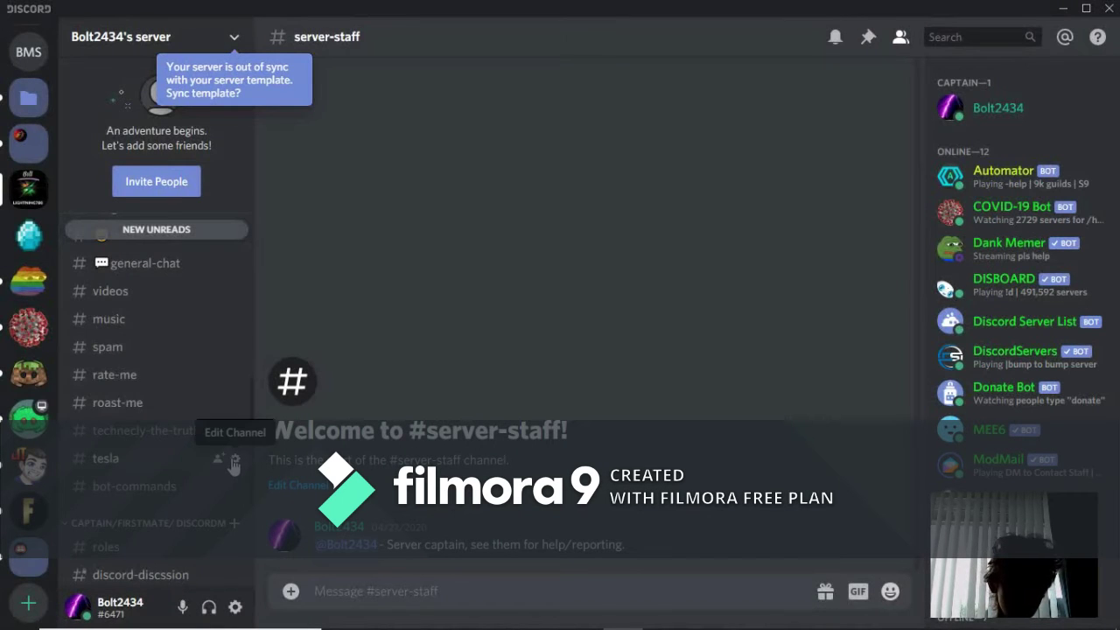
{"action": "scroll", "coordinate": [232, 464], "scroll_direction": "down", "scroll_amount": 2}
{"action": "scroll", "coordinate": [232, 463], "scroll_direction": "down", "scroll_amount": 2}
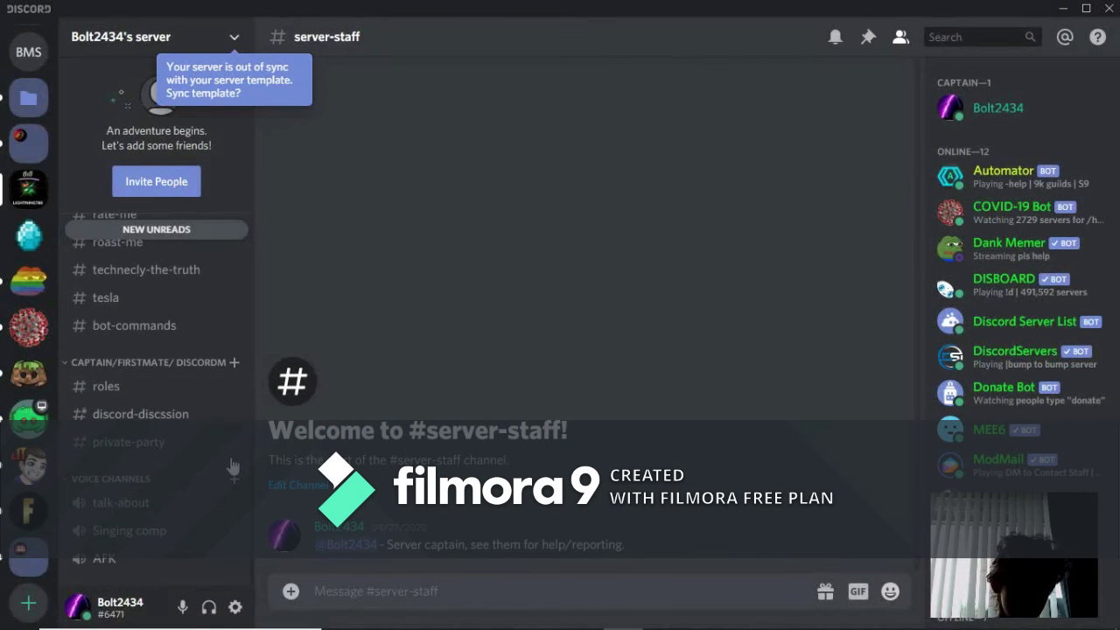
{"action": "scroll", "coordinate": [226, 457], "scroll_direction": "up", "scroll_amount": 3}
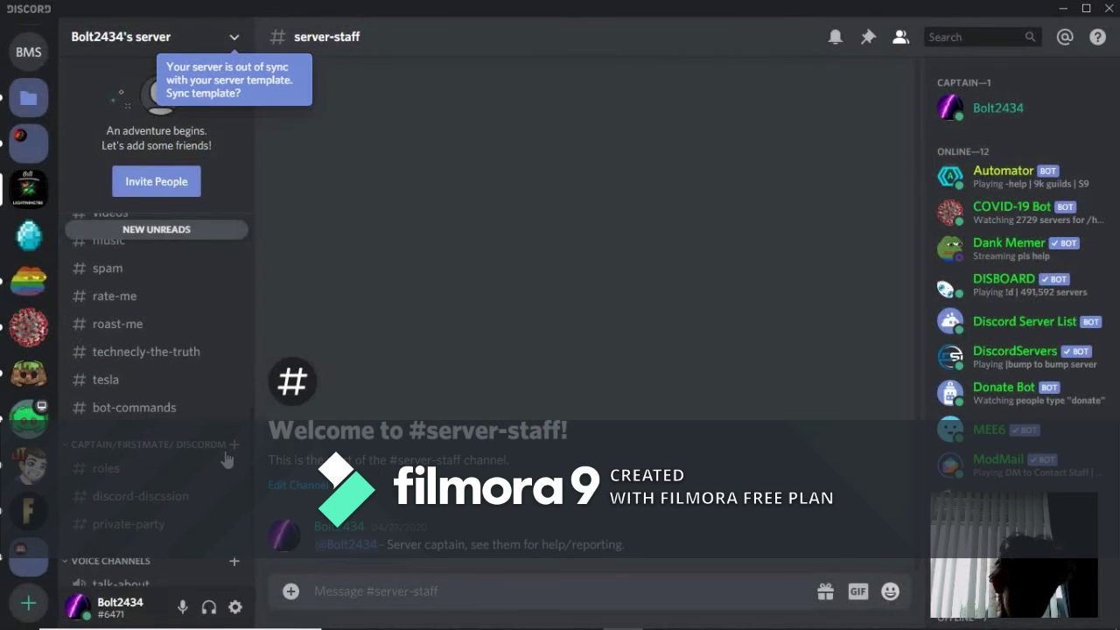
{"action": "mouse_move", "coordinate": [226, 457]}
{"action": "left_mouse_down"}
{"action": "mouse_move", "coordinate": [203, 463]}
{"action": "mouse_move", "coordinate": [198, 443]}
{"action": "mouse_move", "coordinate": [187, 299]}
{"action": "mouse_move", "coordinate": [197, 411]}
{"action": "mouse_move", "coordinate": [185, 429]}
{"action": "left_mouse_up"}
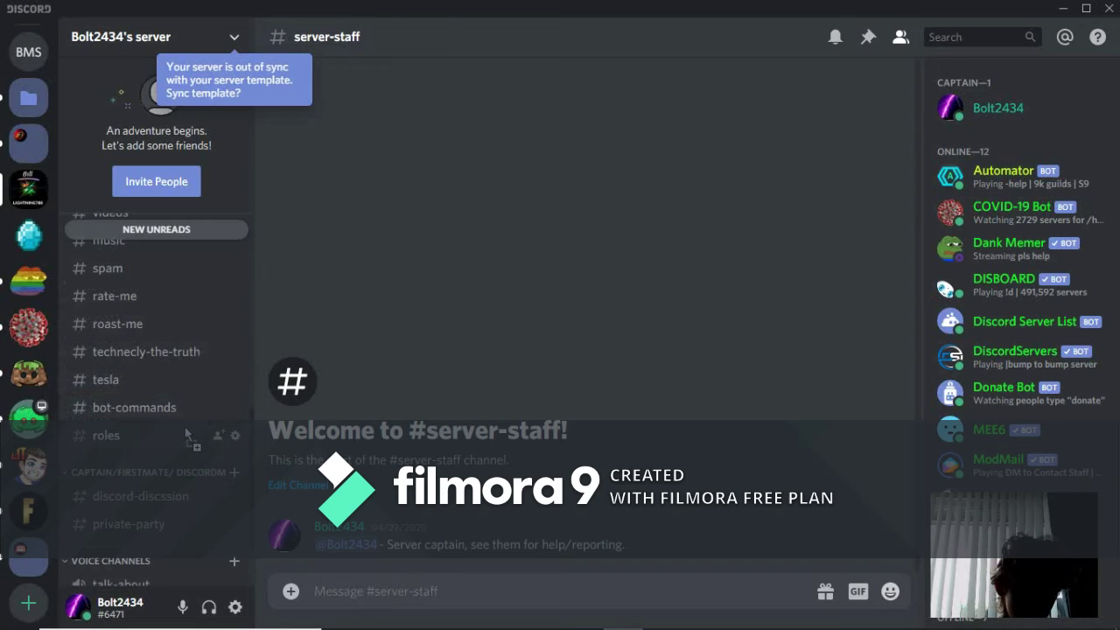
- Open #roles and review the server's roles in Server Settings
{"action": "left_click", "coordinate": [181, 436]}
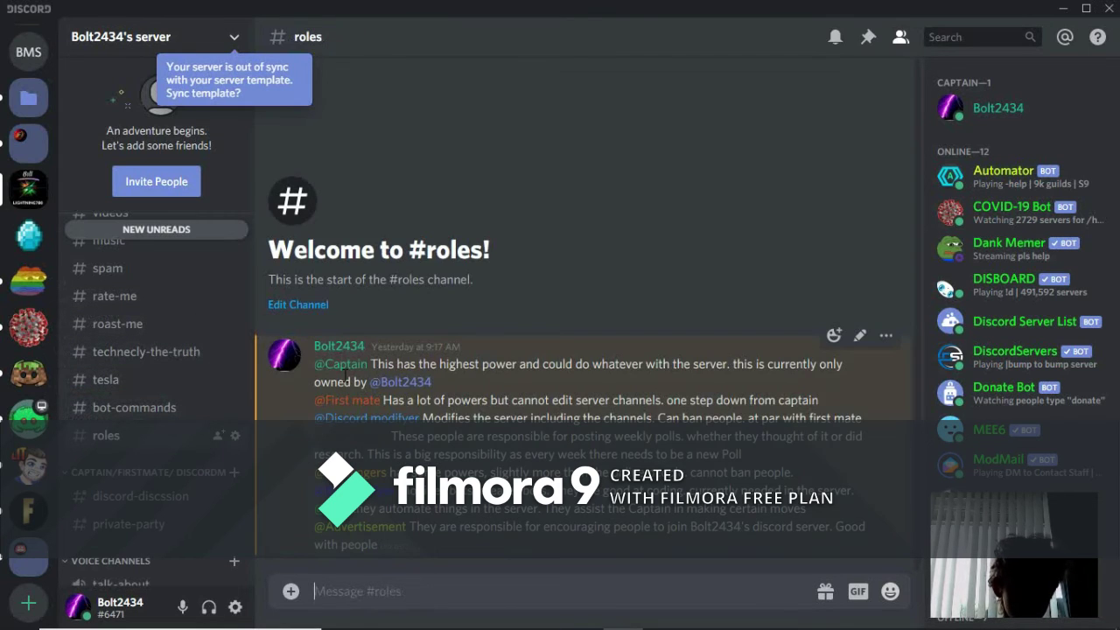
{"action": "left_click", "coordinate": [199, 32]}
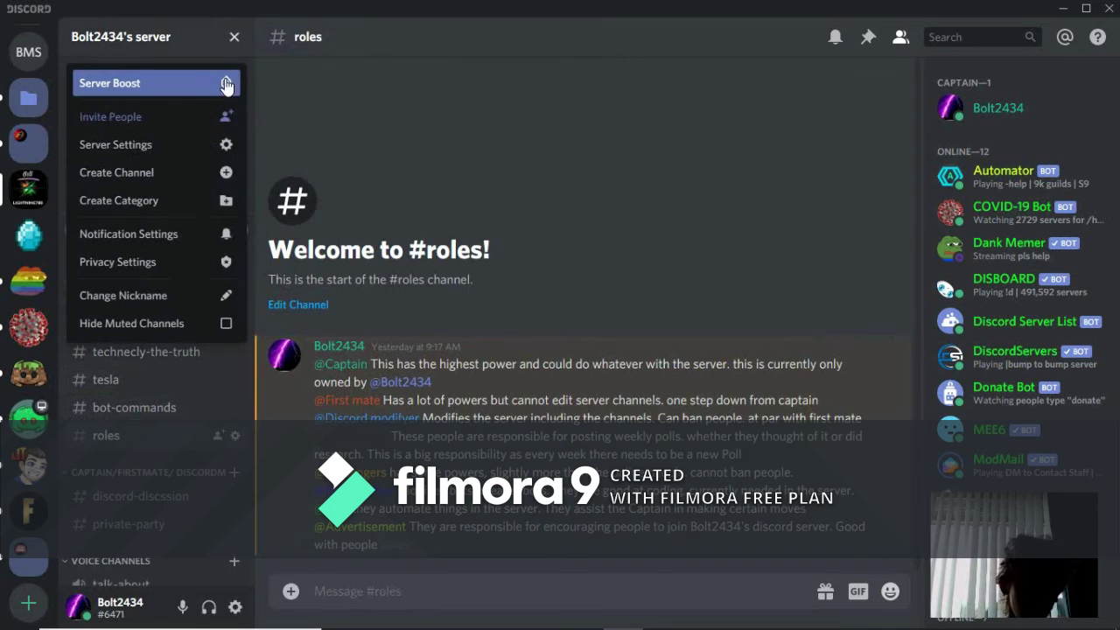
{"action": "left_click", "coordinate": [210, 144]}
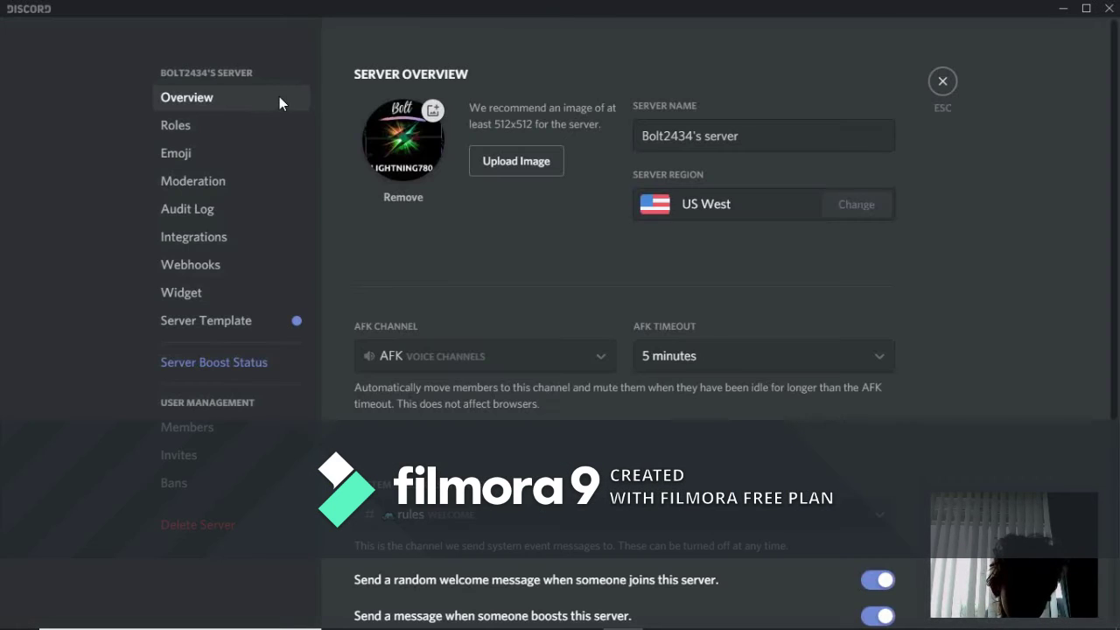
{"action": "left_click", "coordinate": [260, 123]}
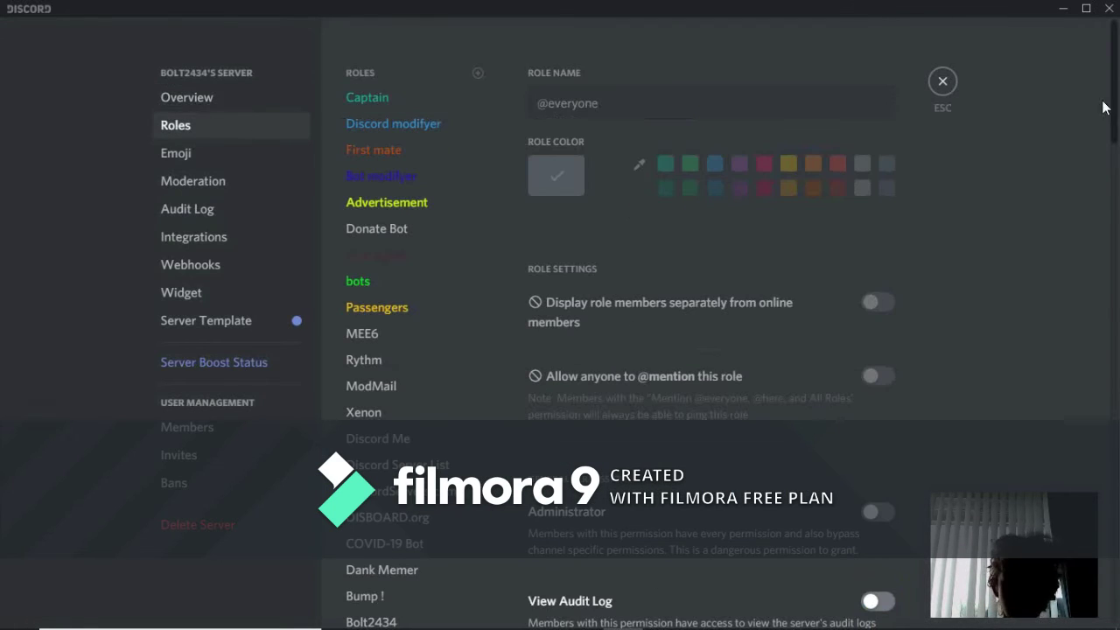
{"action": "left_click", "coordinate": [943, 80]}
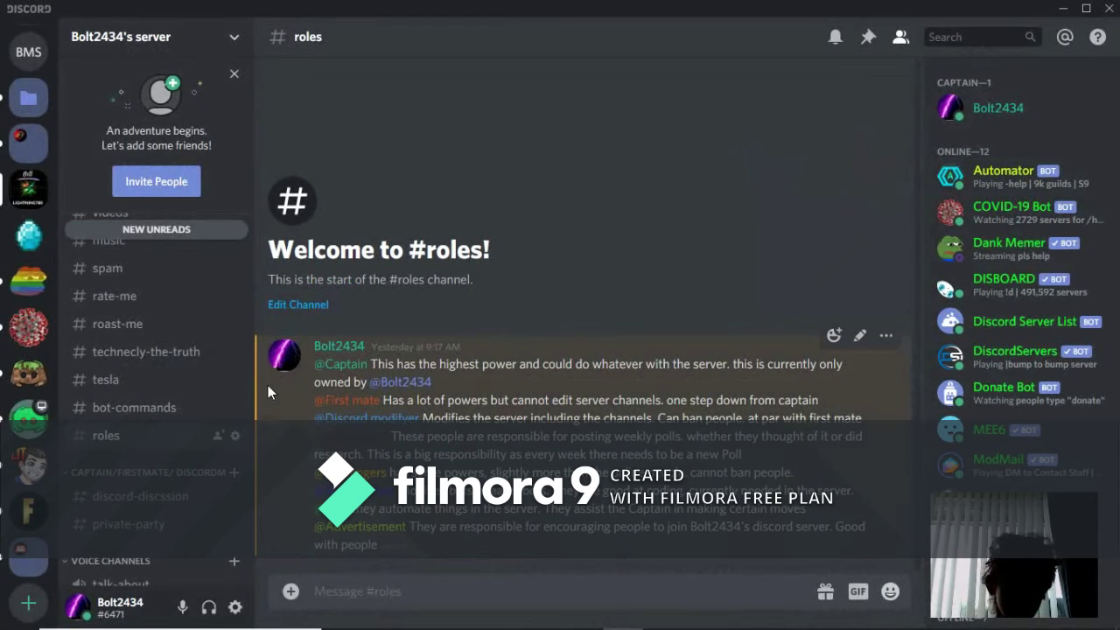
{"action": "left_click", "coordinate": [237, 435]}
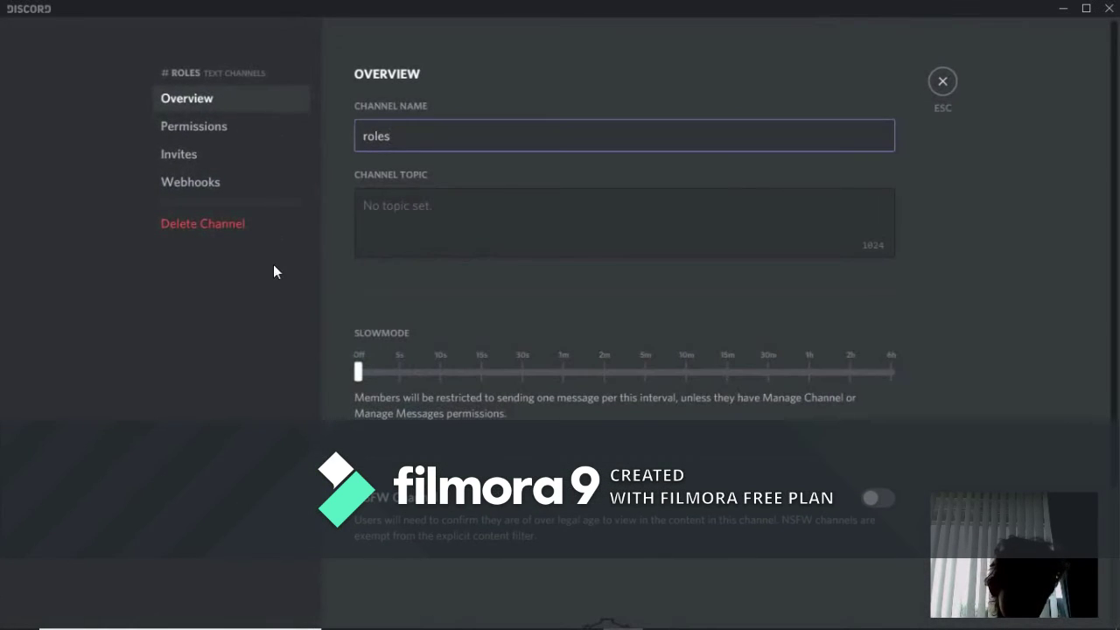
{"action": "left_click", "coordinate": [276, 129]}
{"action": "left_click", "coordinate": [485, 129]}
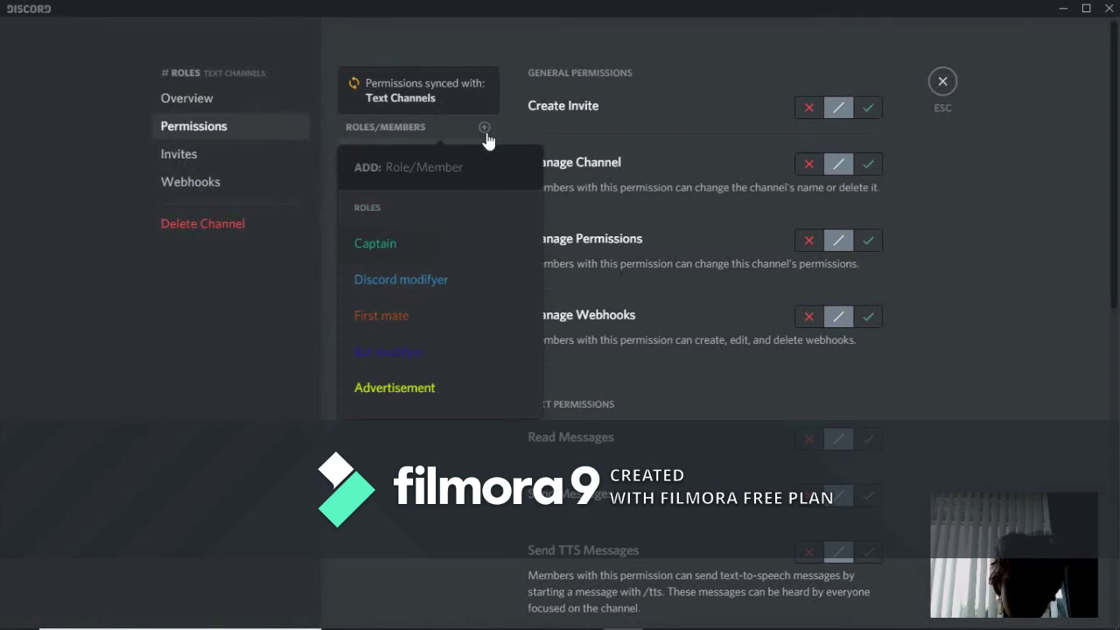
{"action": "left_click", "coordinate": [430, 239]}
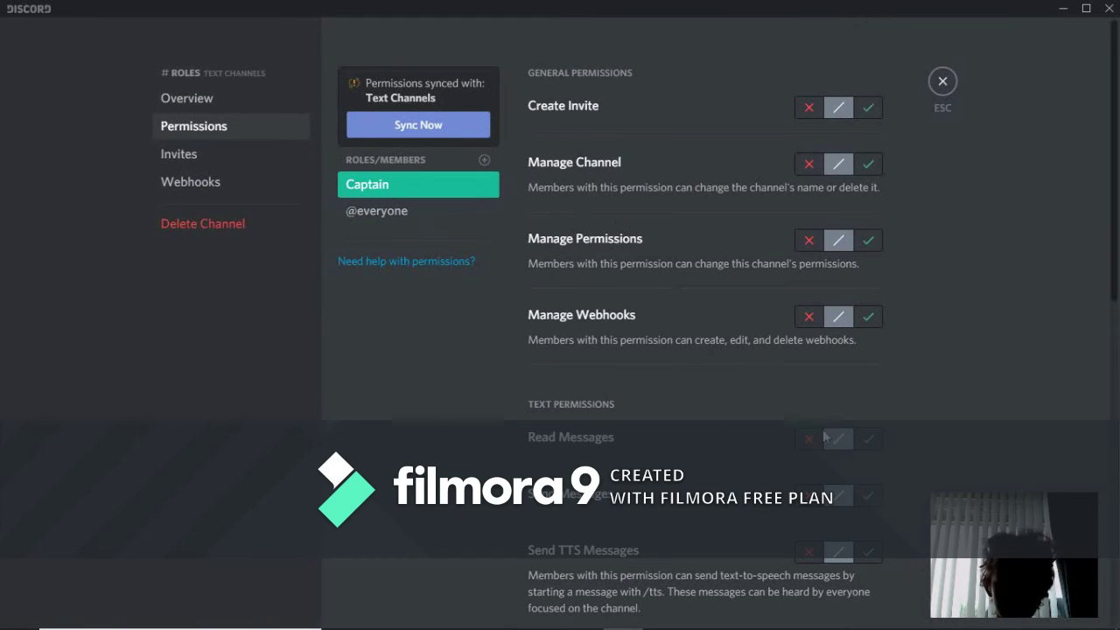
{"action": "left_click", "coordinate": [871, 493]}
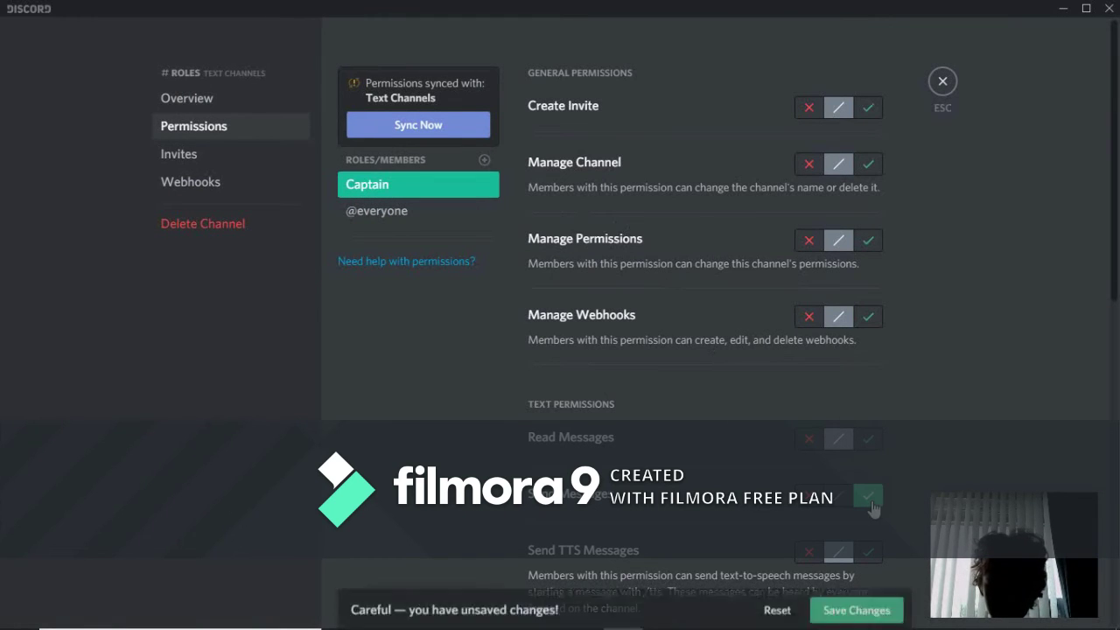
{"action": "left_click", "coordinate": [854, 606]}
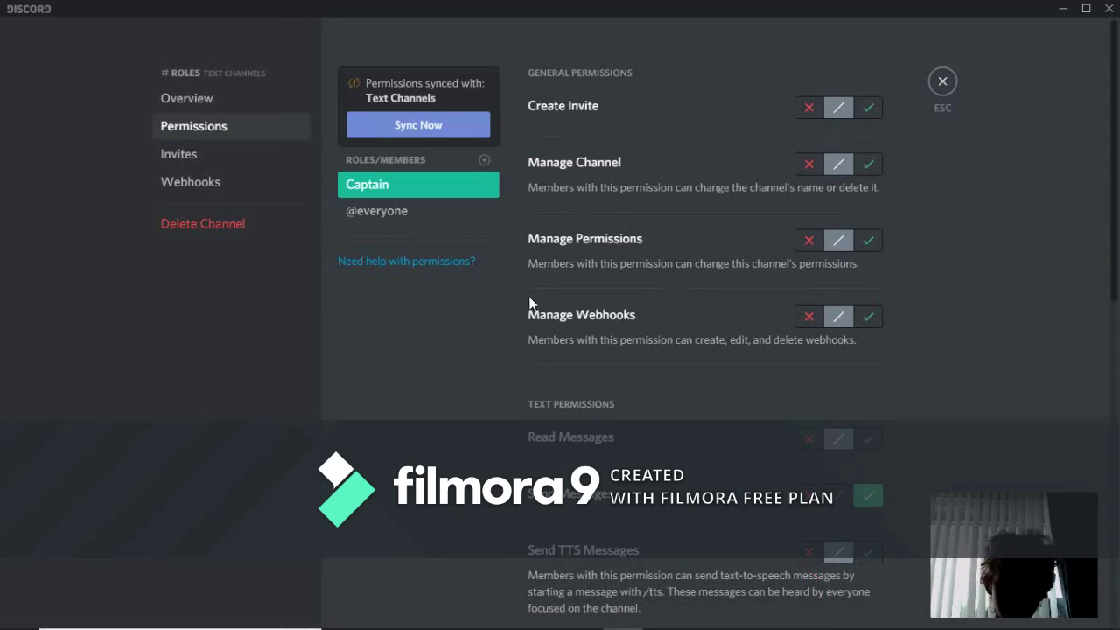
{"action": "left_click", "coordinate": [468, 215]}
{"action": "left_click", "coordinate": [809, 496]}
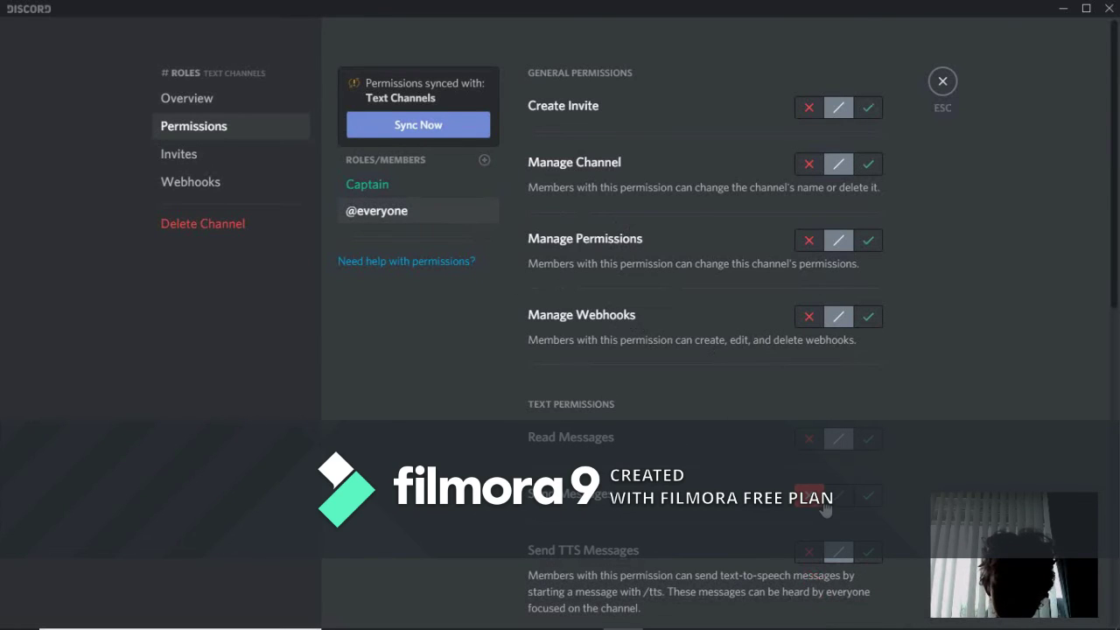
{"action": "left_click", "coordinate": [853, 592]}
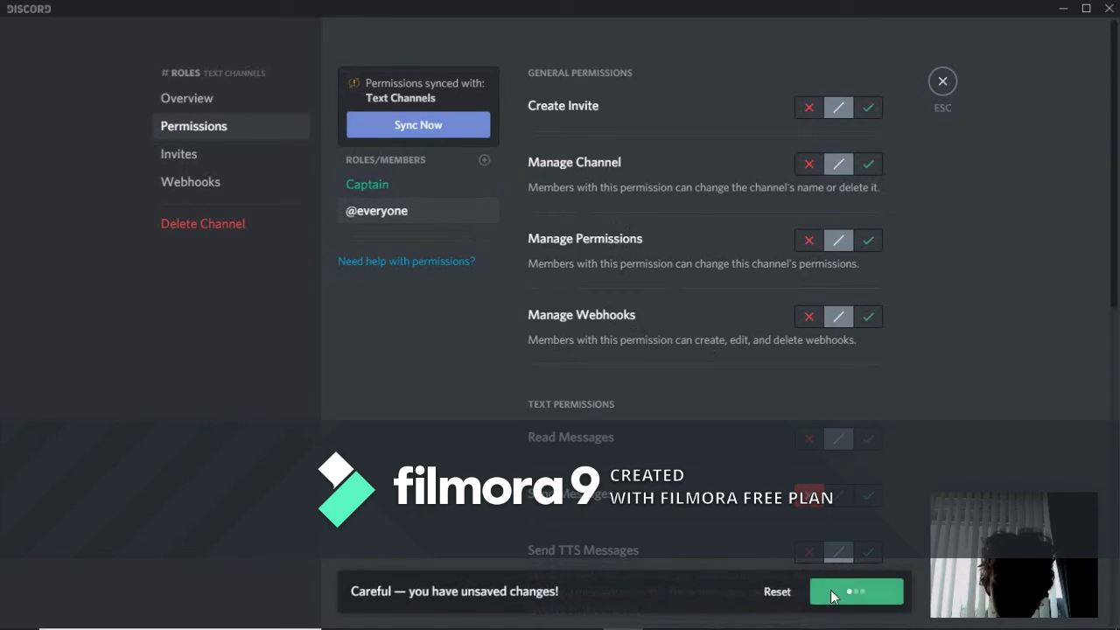
- Close channel settings, dismiss the Chrome notification, and select part of the post's mention
{"action": "left_click", "coordinate": [943, 81]}
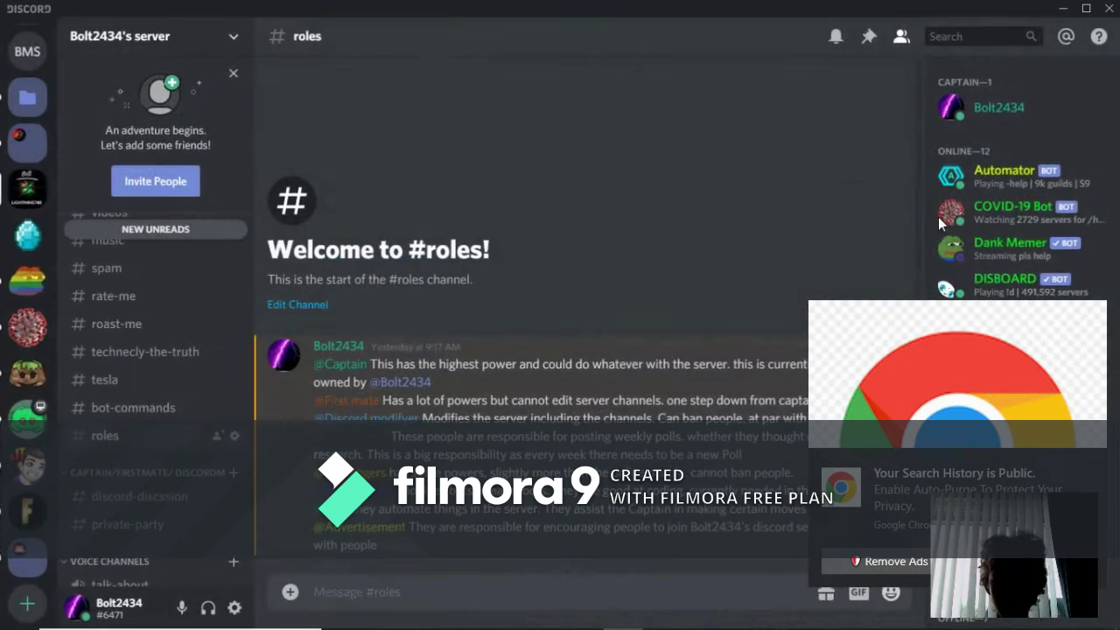
{"action": "left_click", "coordinate": [1086, 466]}
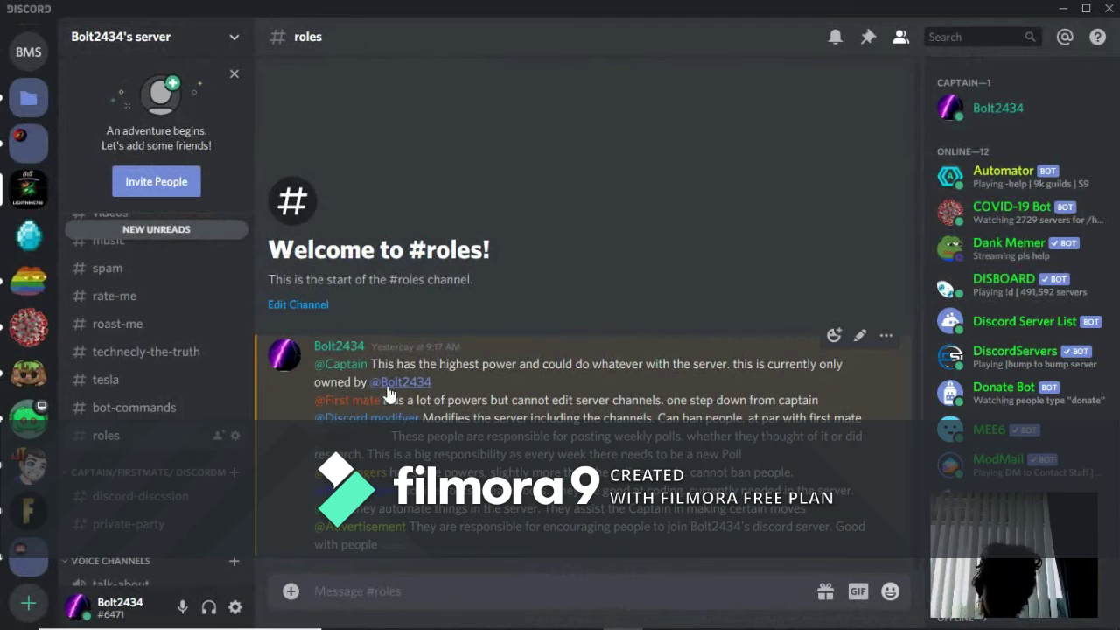
{"action": "left_click_drag", "start_coordinate": [447, 389], "coordinate": [396, 383]}
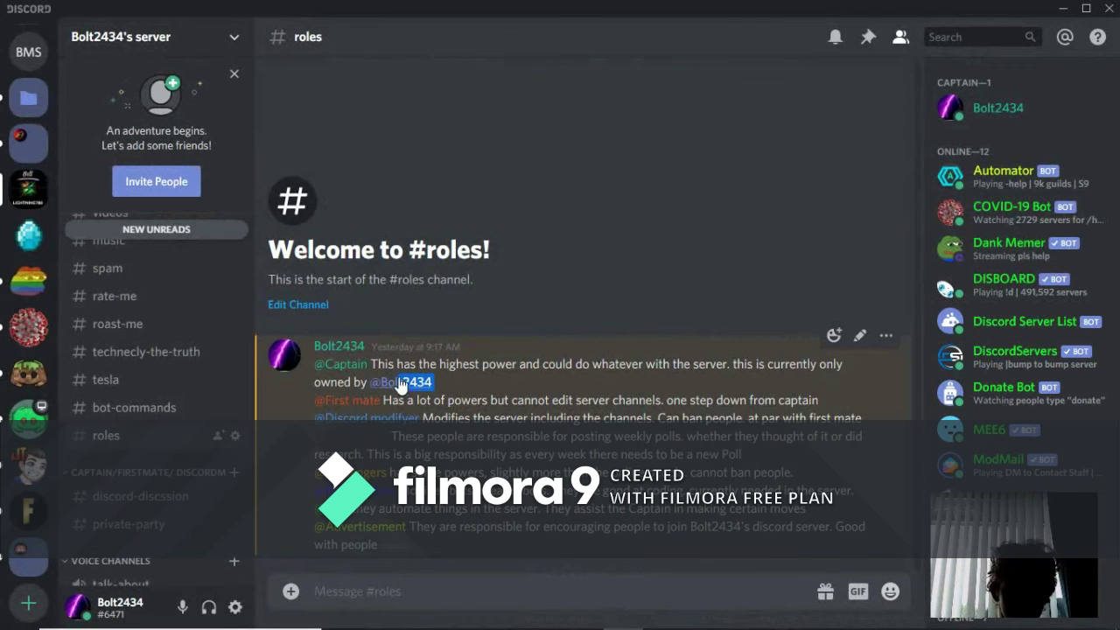
- Give the Captain role the custom colour bright green #1af704
{"action": "left_click", "coordinate": [234, 38]}
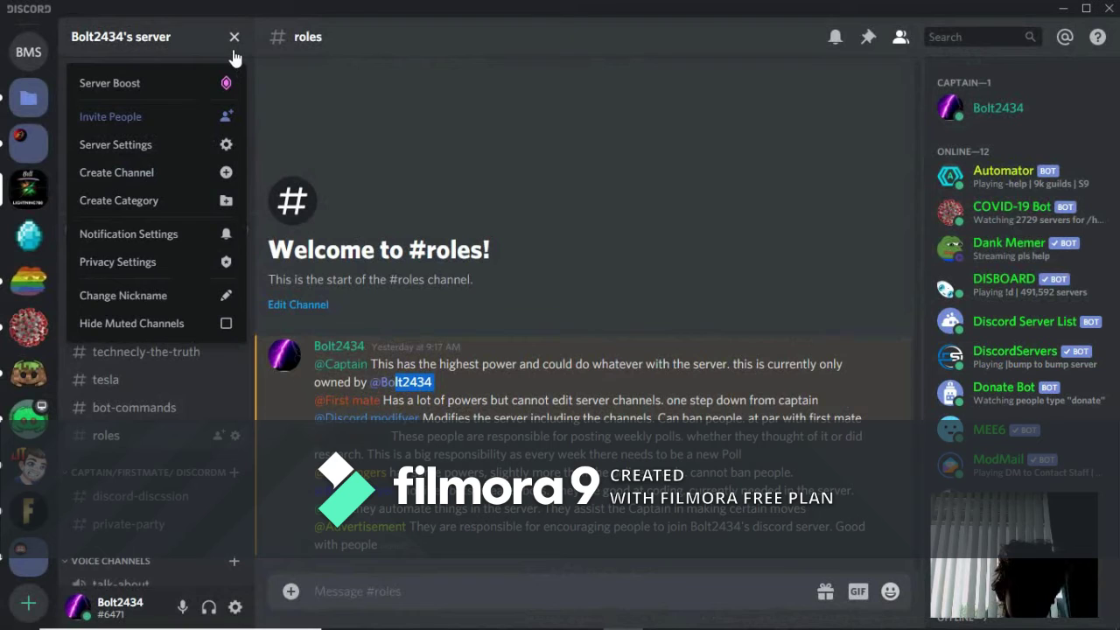
{"action": "left_click", "coordinate": [227, 149]}
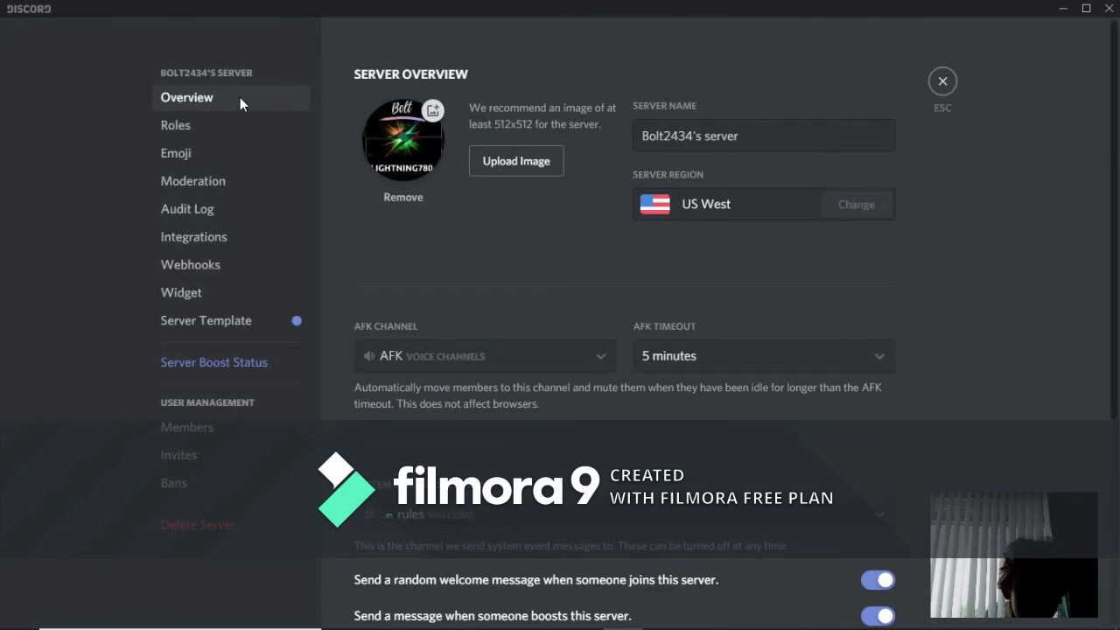
{"action": "left_click", "coordinate": [253, 124]}
{"action": "left_click", "coordinate": [422, 107]}
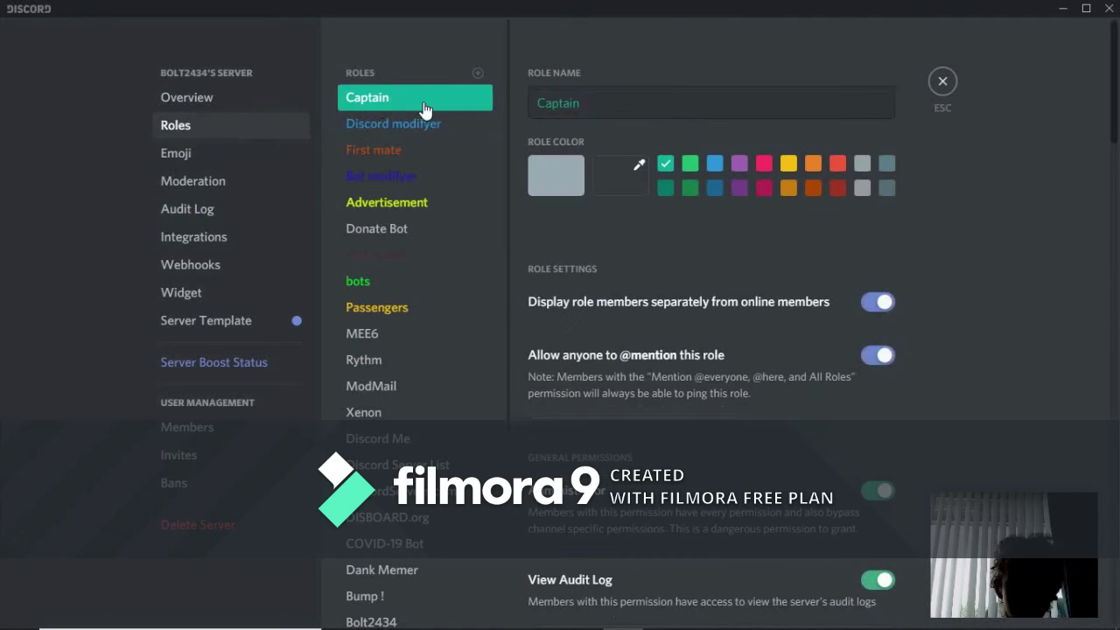
{"action": "left_click", "coordinate": [615, 171]}
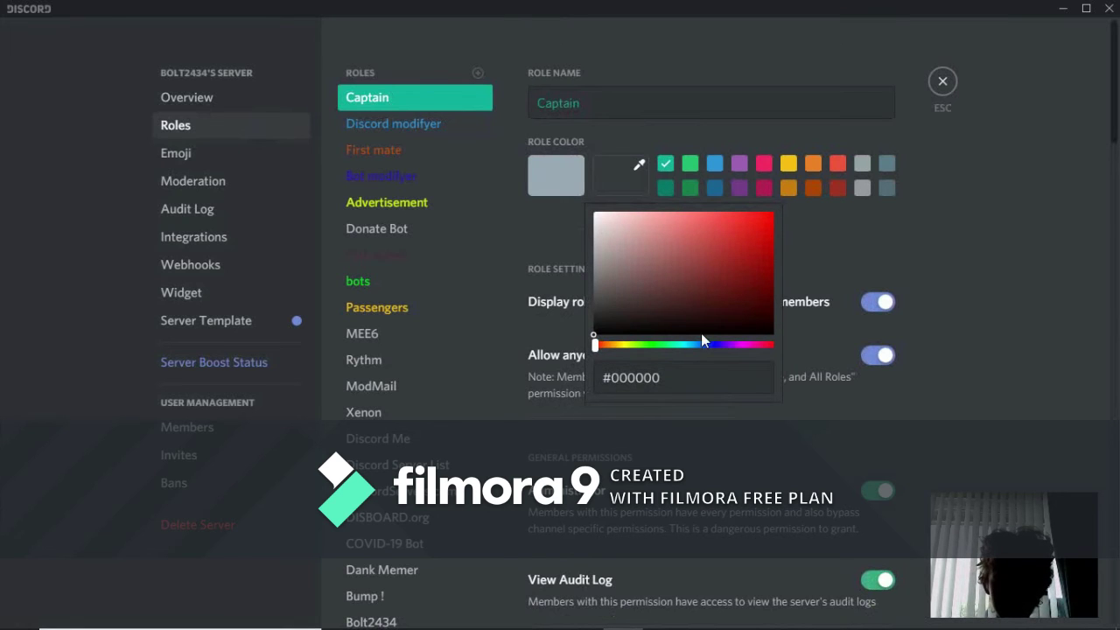
{"action": "left_click", "coordinate": [648, 347]}
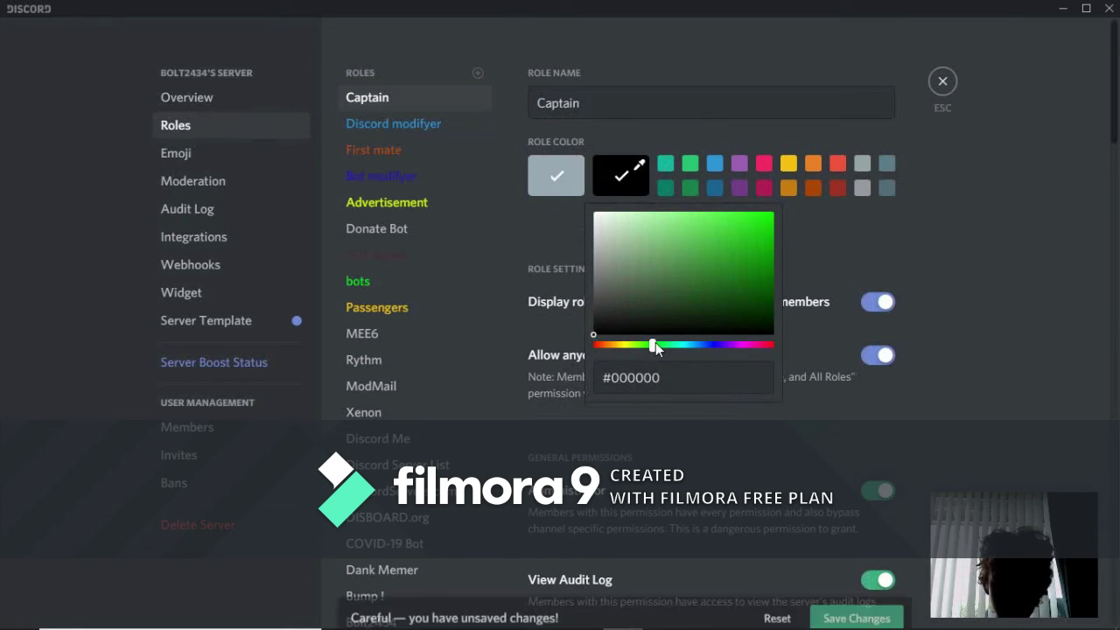
{"action": "left_click", "coordinate": [772, 217]}
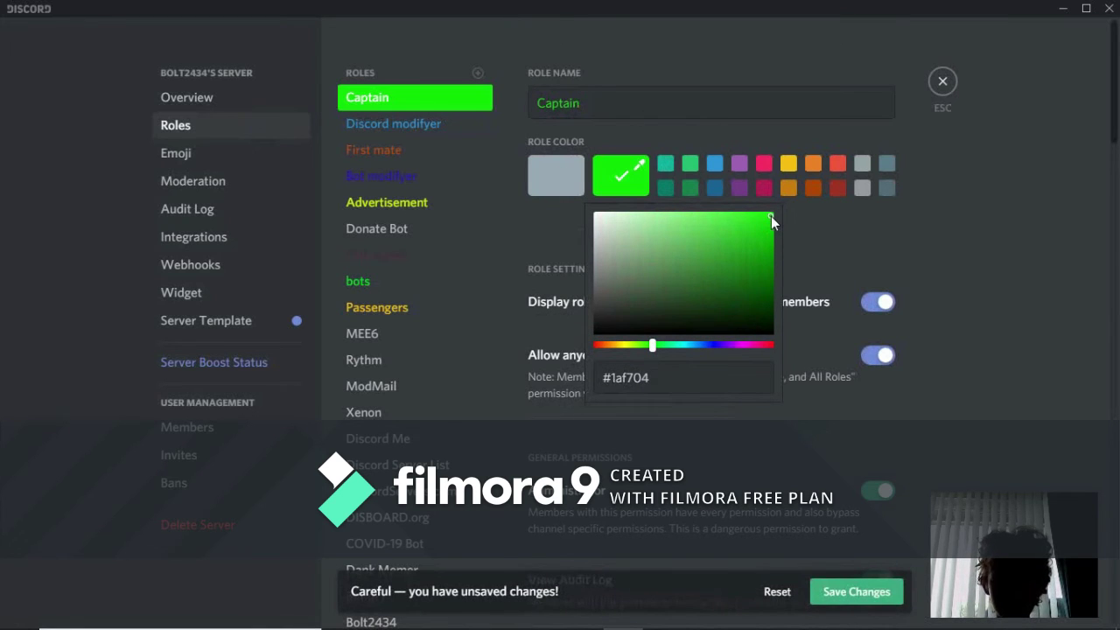
- Give the bots role the custom colour cyan #08e2fd and save
{"action": "left_click", "coordinate": [428, 280]}
{"action": "left_click", "coordinate": [621, 171]}
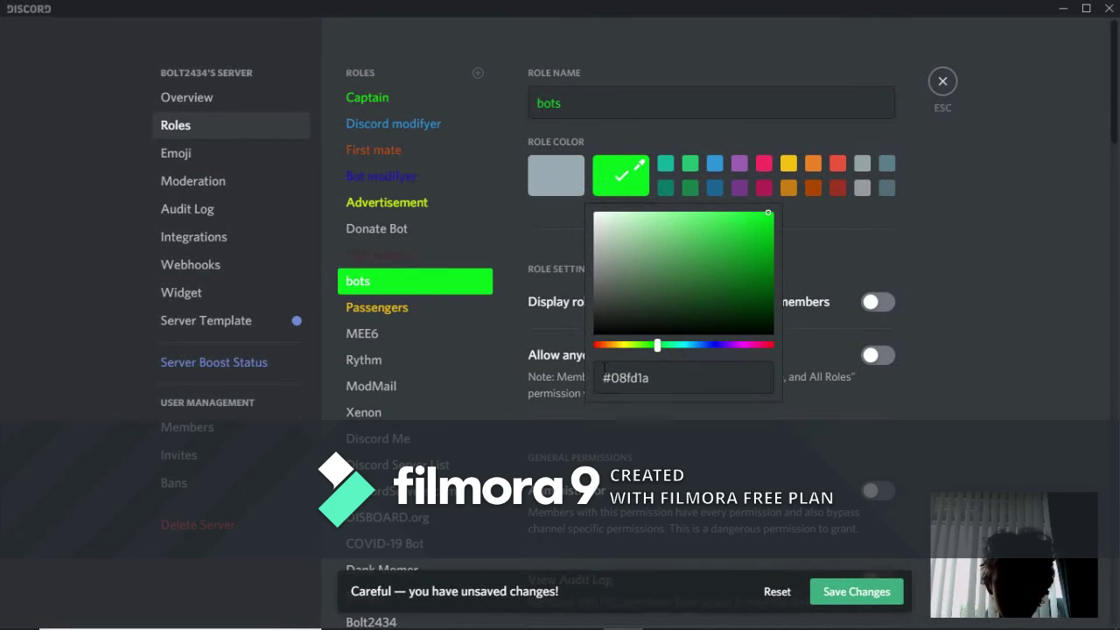
{"action": "left_click", "coordinate": [638, 345]}
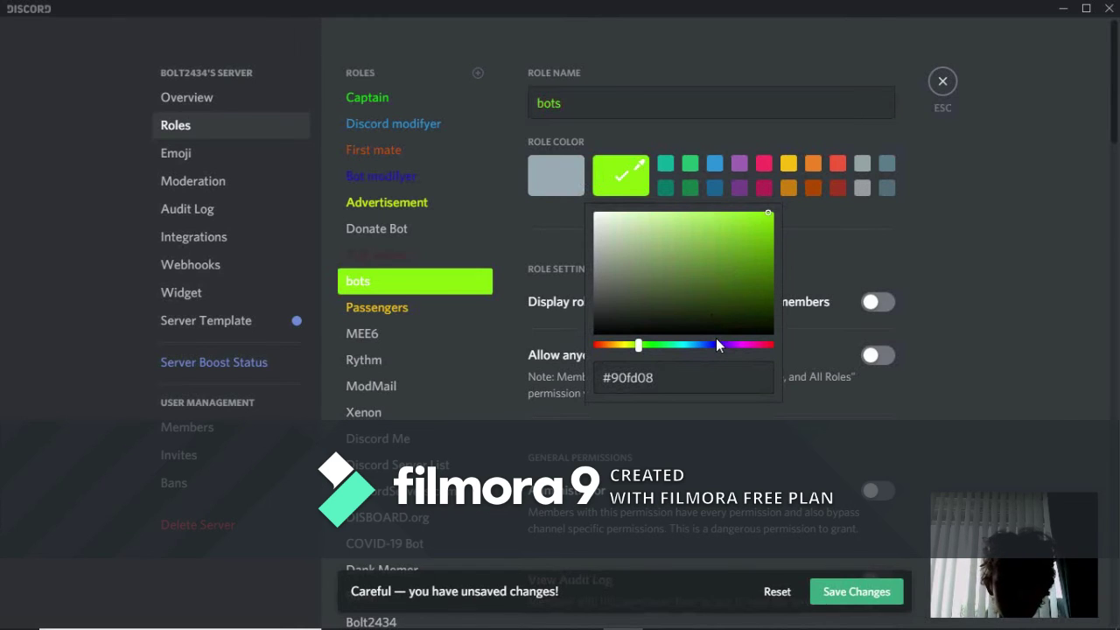
{"action": "left_click_drag", "start_coordinate": [706, 345], "coordinate": [688, 345]}
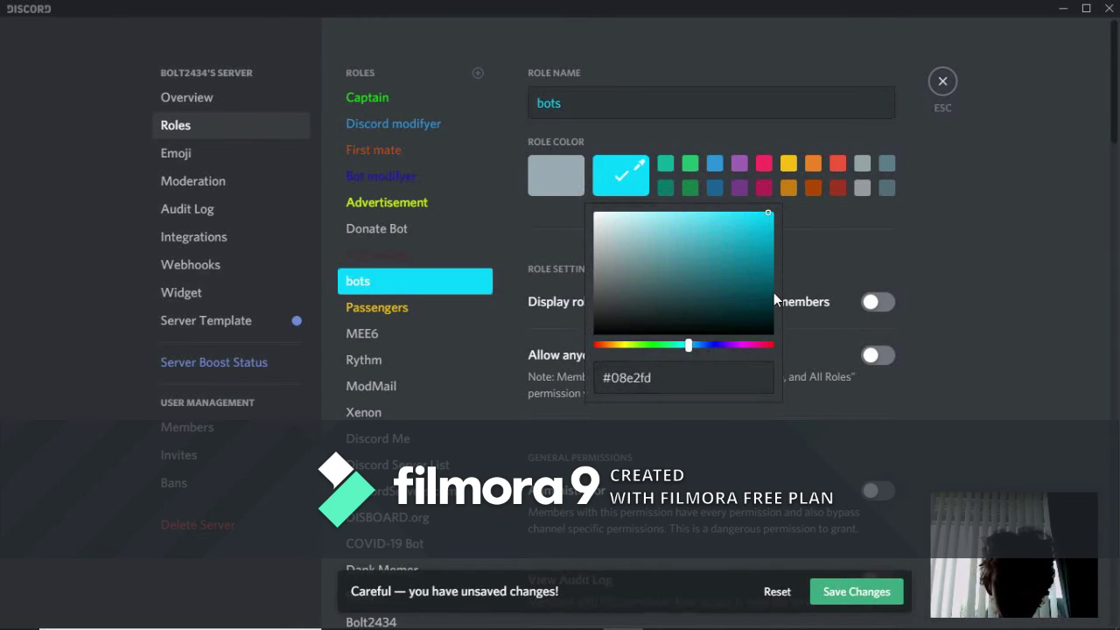
{"action": "left_click", "coordinate": [880, 230]}
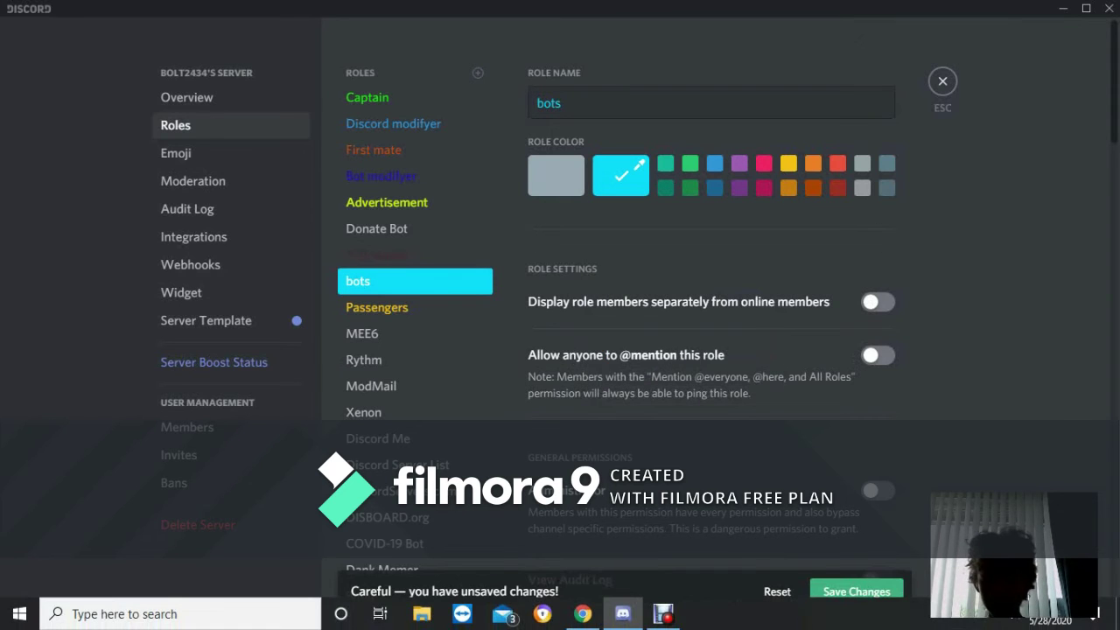
{"action": "left_click", "coordinate": [827, 591]}
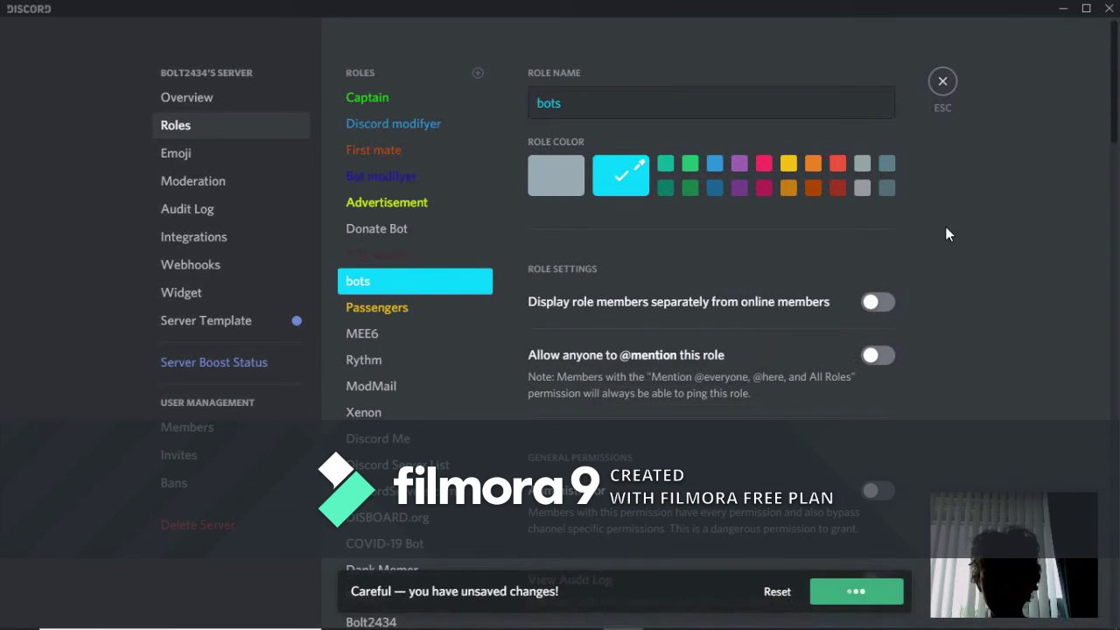
{"action": "left_click", "coordinate": [944, 79]}
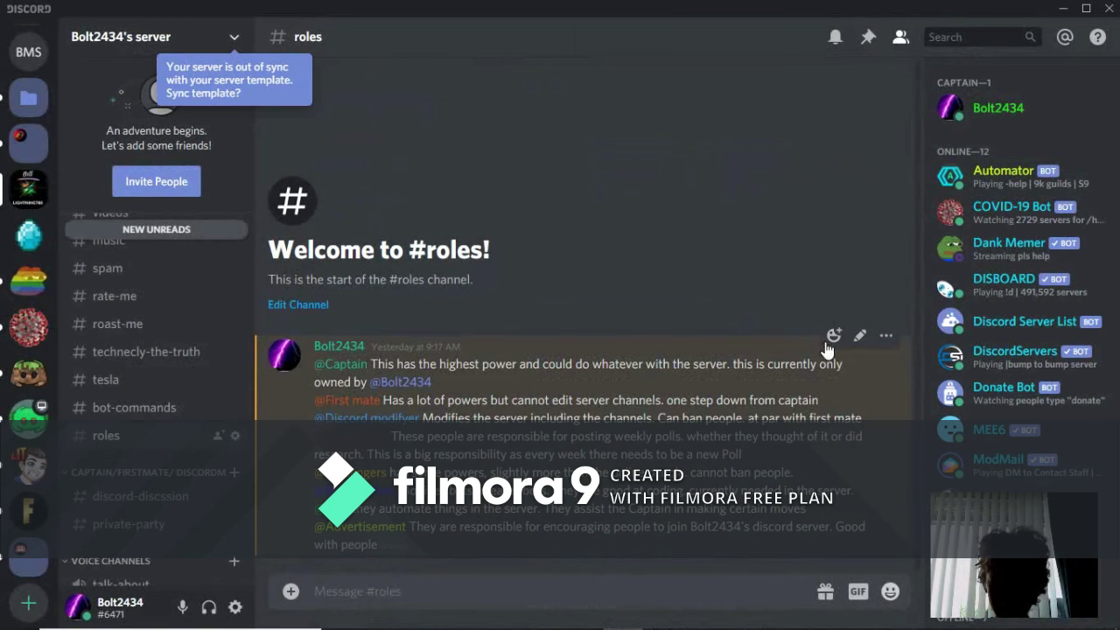
{"action": "left_click", "coordinate": [860, 336]}
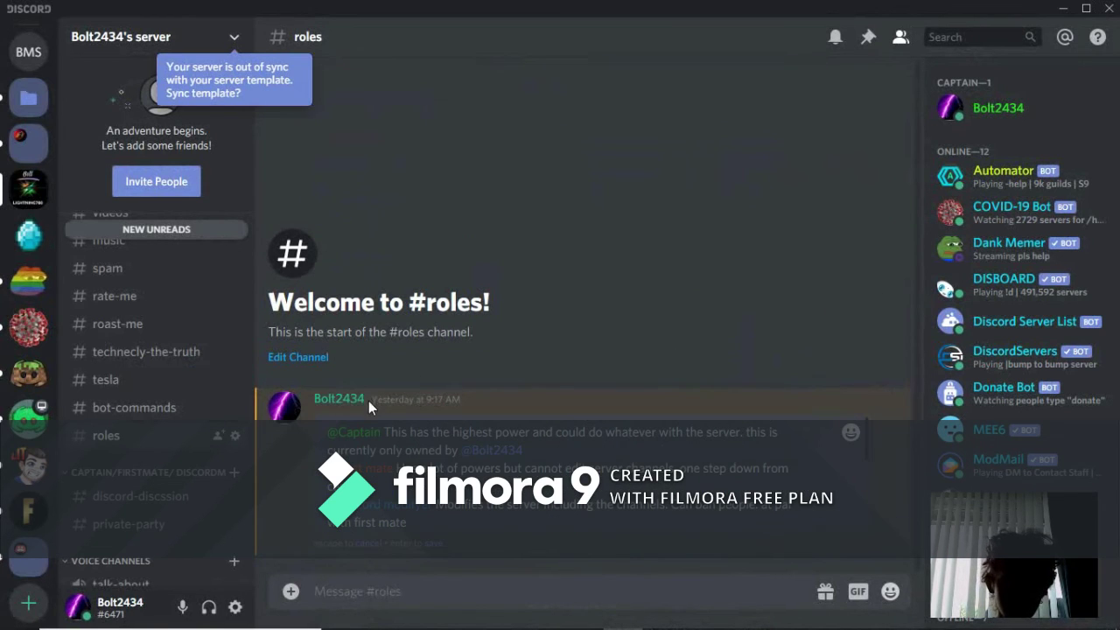
{"action": "key", "text": "Return"}
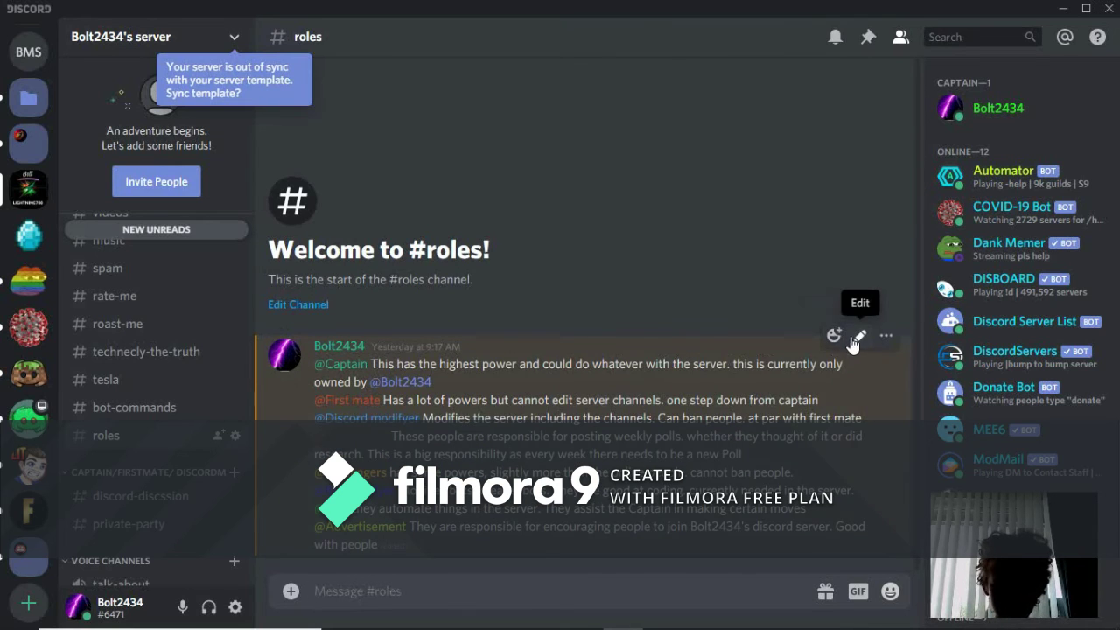
{"action": "left_click", "coordinate": [861, 334]}
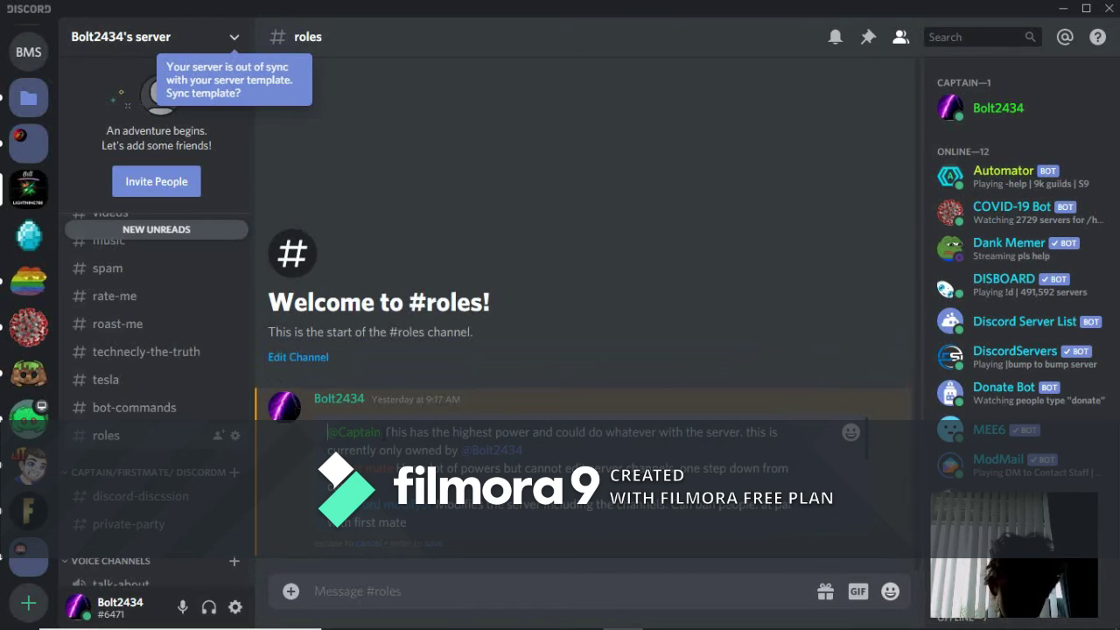
{"action": "key", "text": "BackSpace"}
{"action": "key", "text": "BackSpace"}
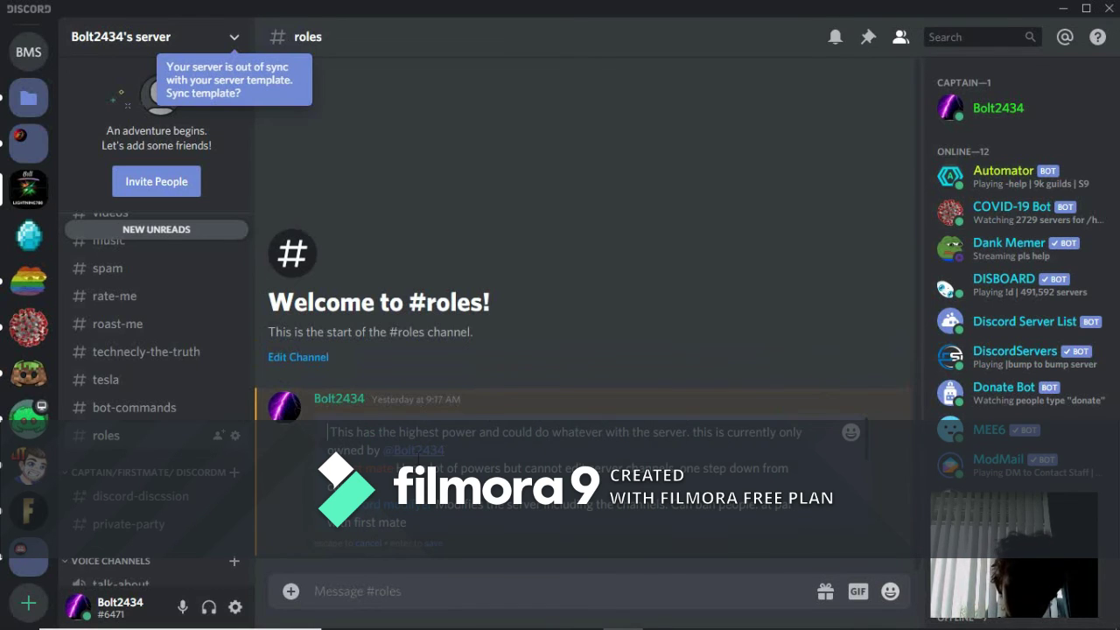
{"action": "type", "text": "@c"}
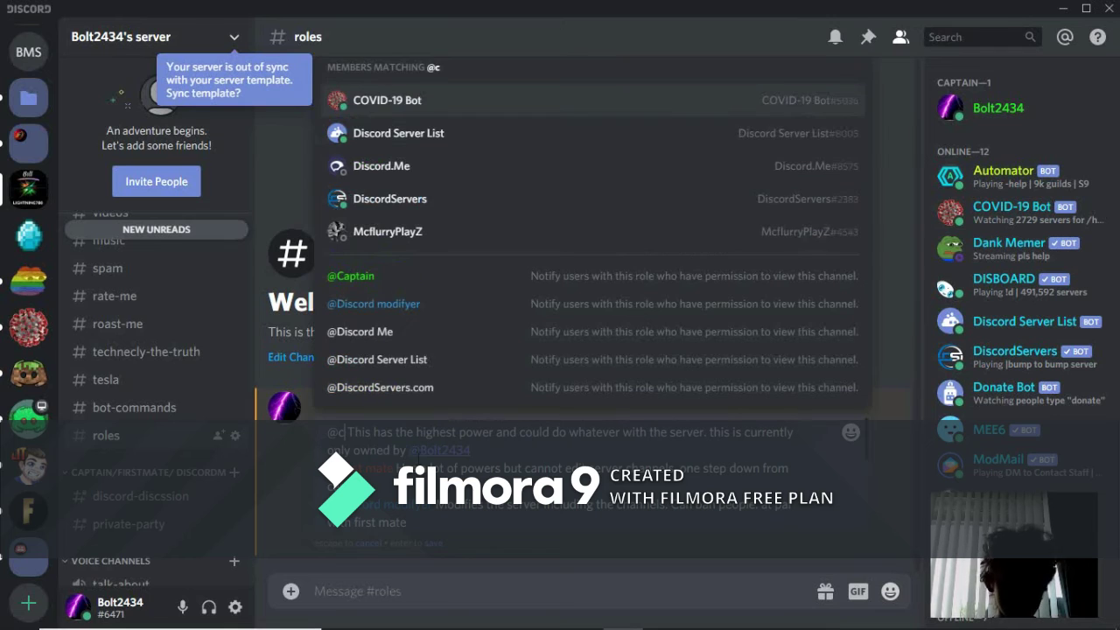
{"action": "left_click", "coordinate": [421, 272]}
{"action": "key", "text": "Return"}
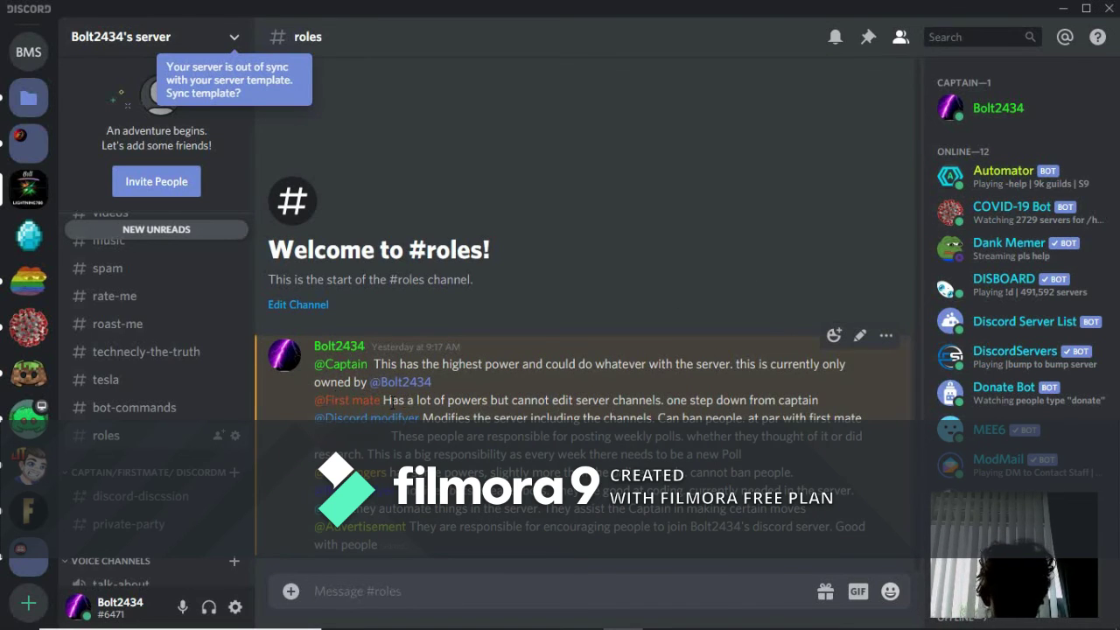
{"action": "mouse_move", "coordinate": [392, 403]}
{"action": "left_mouse_down"}
{"action": "mouse_move", "coordinate": [455, 403]}
{"action": "mouse_move", "coordinate": [392, 436]}
{"action": "mouse_move", "coordinate": [775, 435]}
{"action": "left_mouse_up"}
- Switch to the Discord server and open the #rules channel settings
{"action": "left_click", "coordinate": [776, 435]}
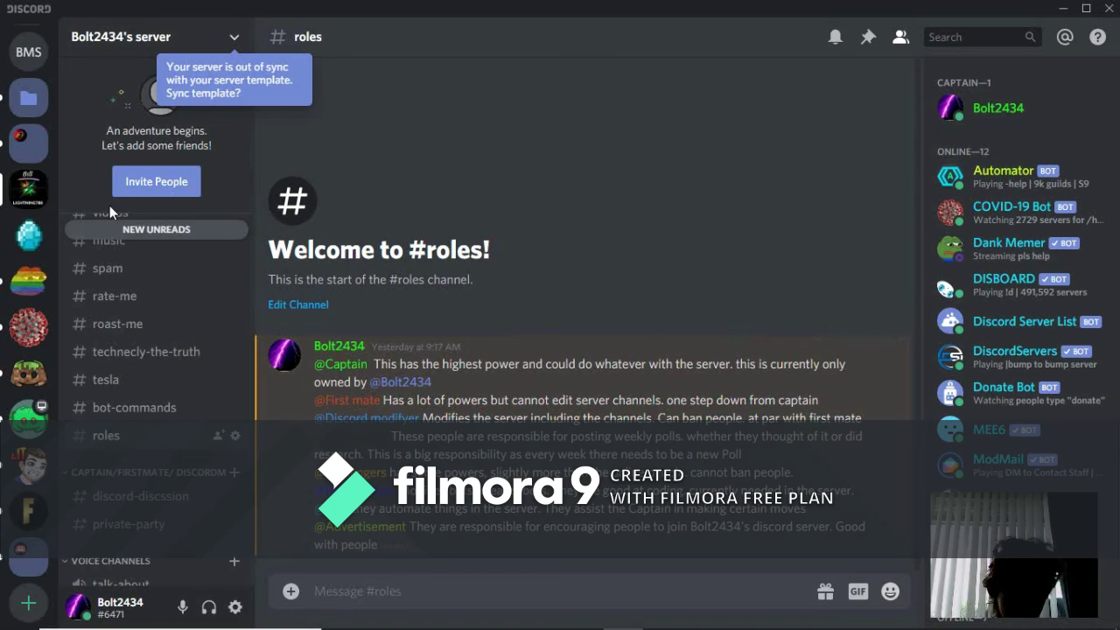
{"action": "left_click", "coordinate": [29, 234]}
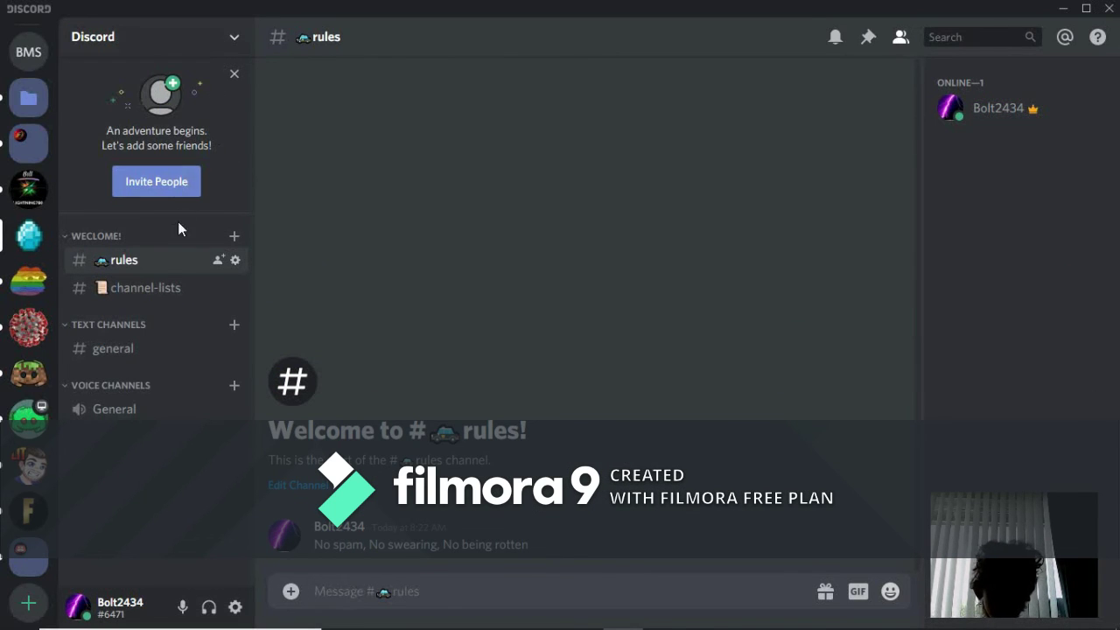
{"action": "left_click", "coordinate": [235, 260]}
{"action": "left_click", "coordinate": [273, 131]}
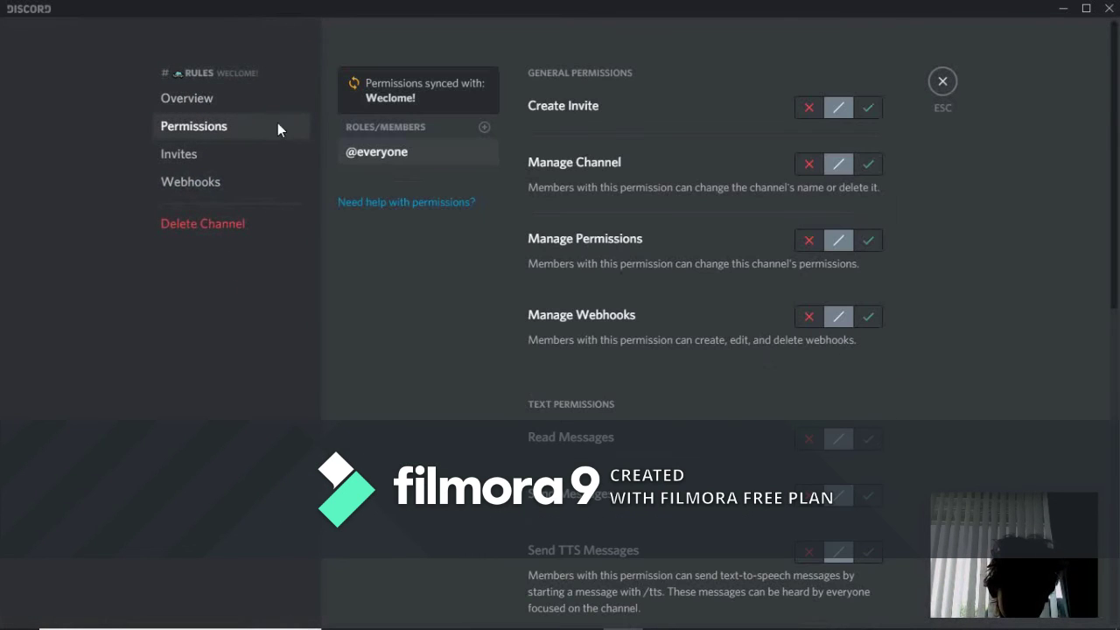
{"action": "left_click", "coordinate": [948, 85]}
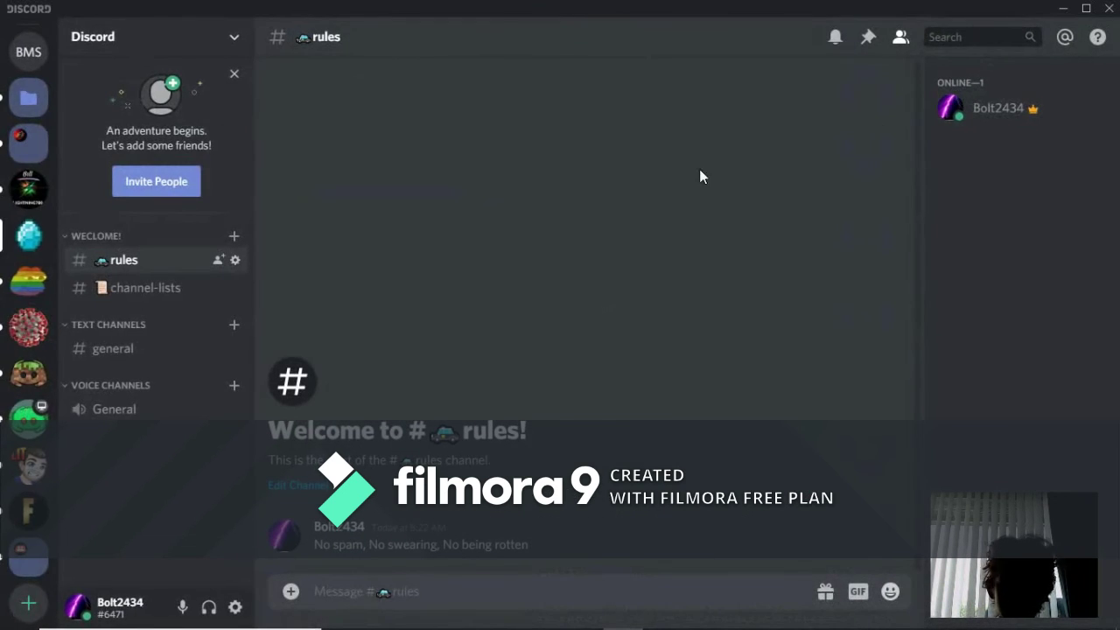
{"action": "left_click", "coordinate": [234, 260]}
{"action": "left_click", "coordinate": [287, 130]}
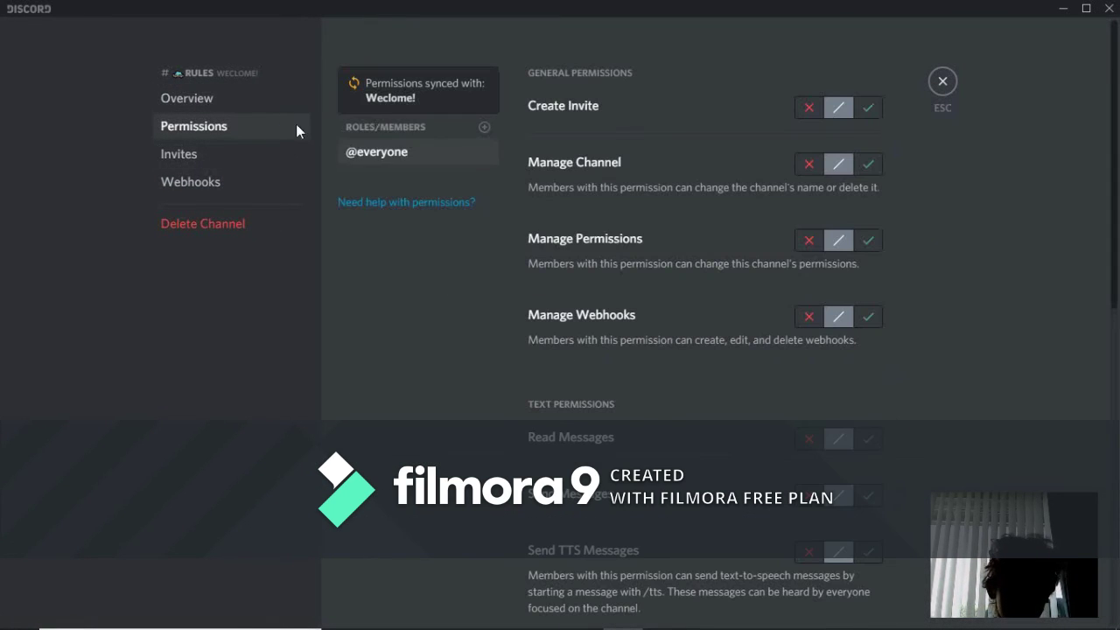
{"action": "left_click", "coordinate": [485, 128]}
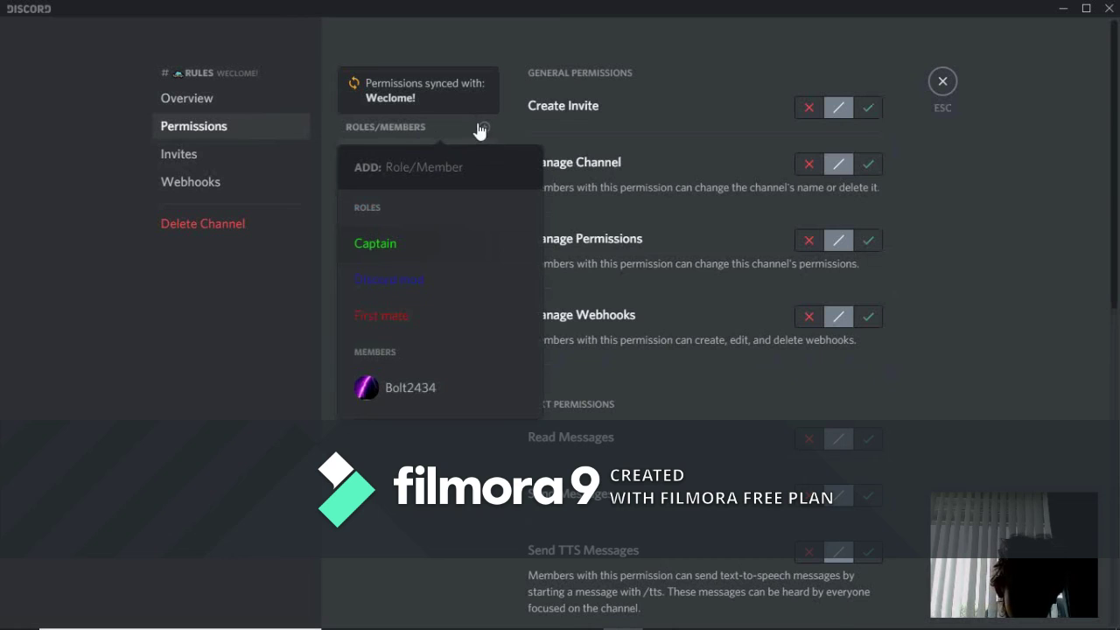
{"action": "left_click", "coordinate": [410, 253]}
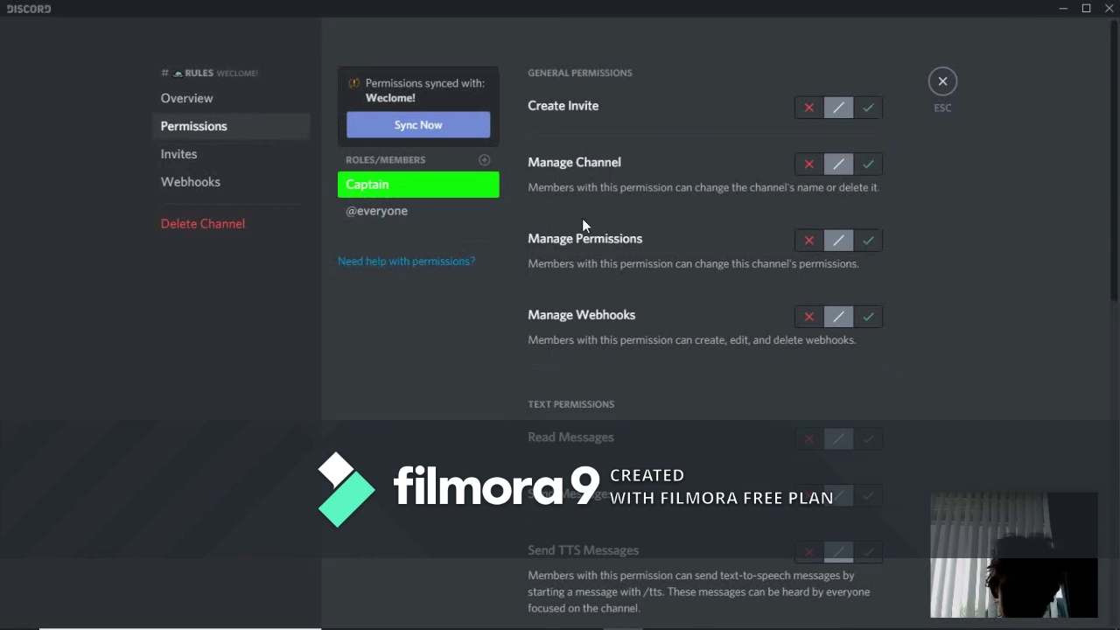
{"action": "left_click", "coordinate": [865, 497]}
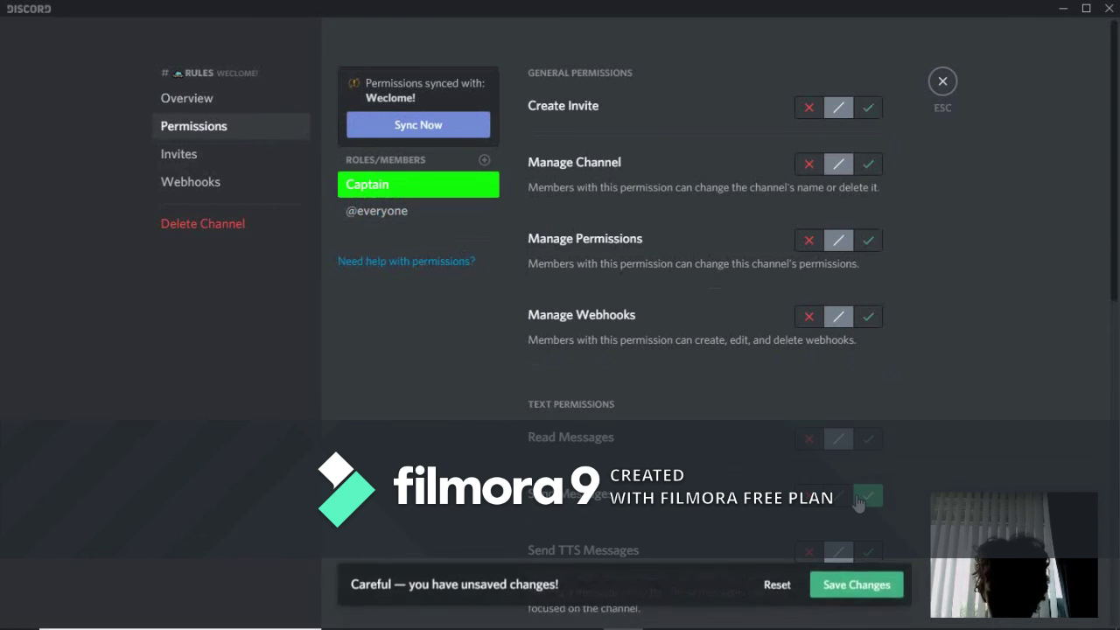
{"action": "left_click", "coordinate": [857, 593]}
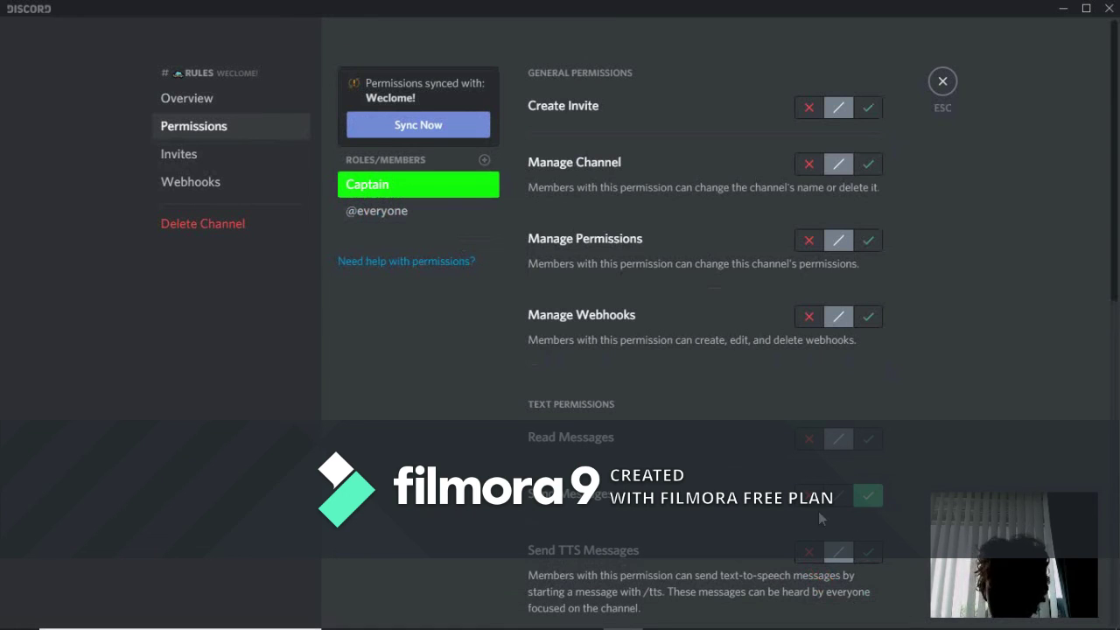
{"action": "left_click", "coordinate": [405, 216]}
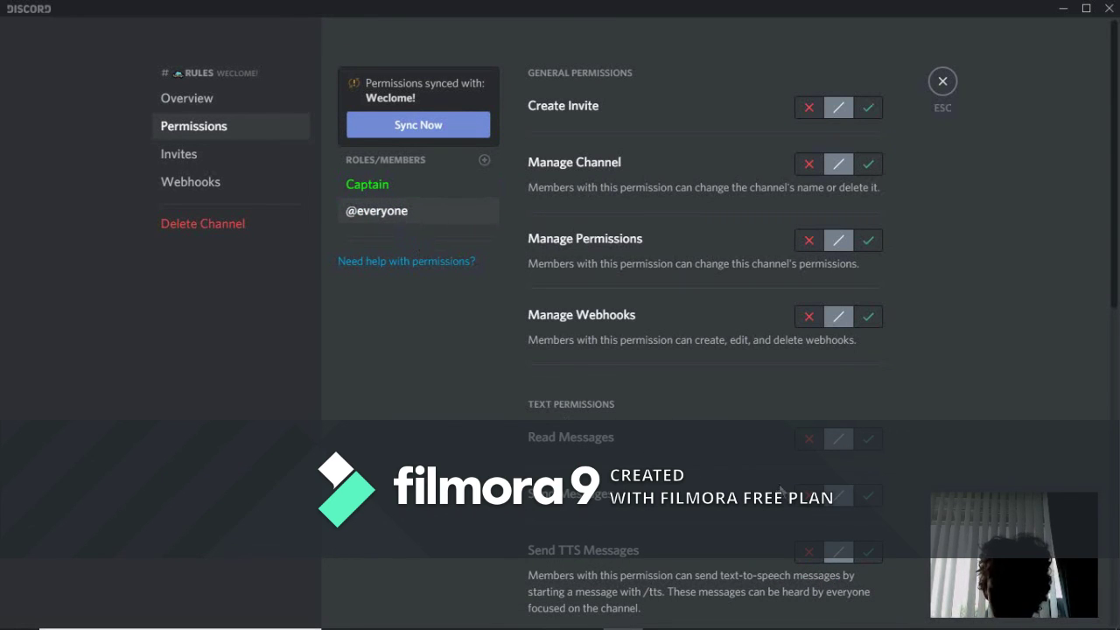
{"action": "left_click", "coordinate": [808, 496]}
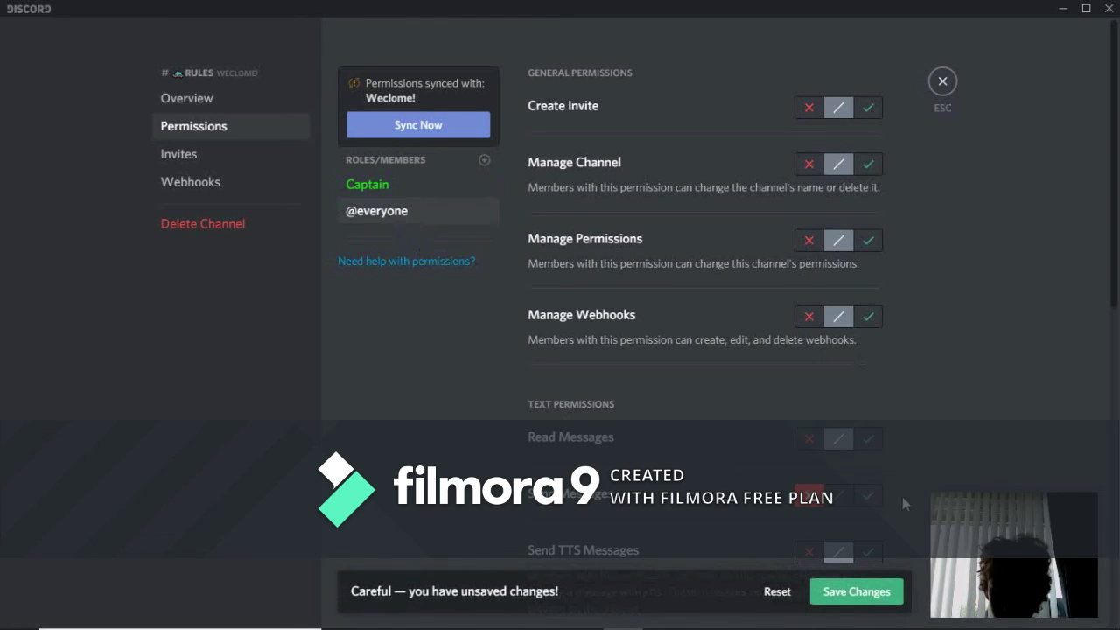
{"action": "left_click", "coordinate": [867, 594]}
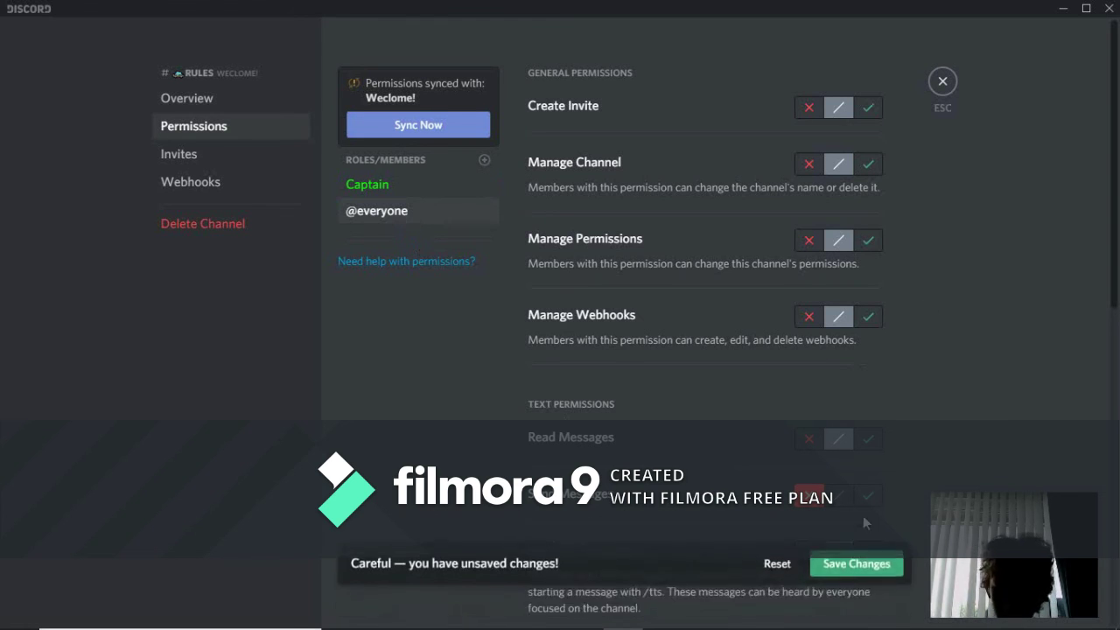
{"action": "left_click", "coordinate": [942, 82]}
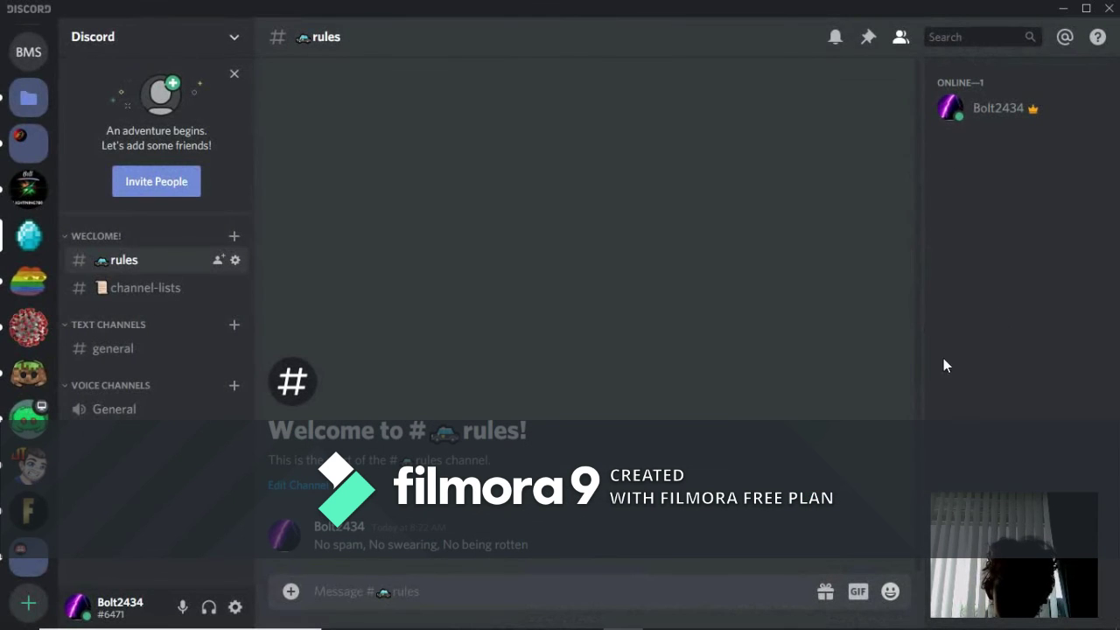
{"action": "left_click", "coordinate": [148, 292]}
{"action": "left_click", "coordinate": [232, 292]}
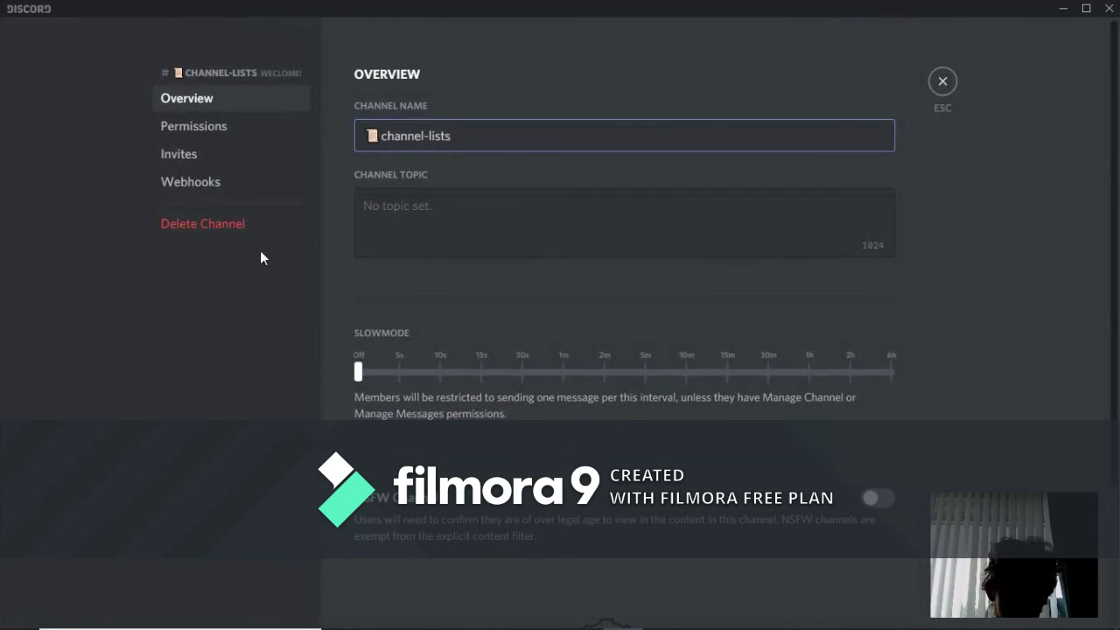
{"action": "left_click", "coordinate": [210, 129]}
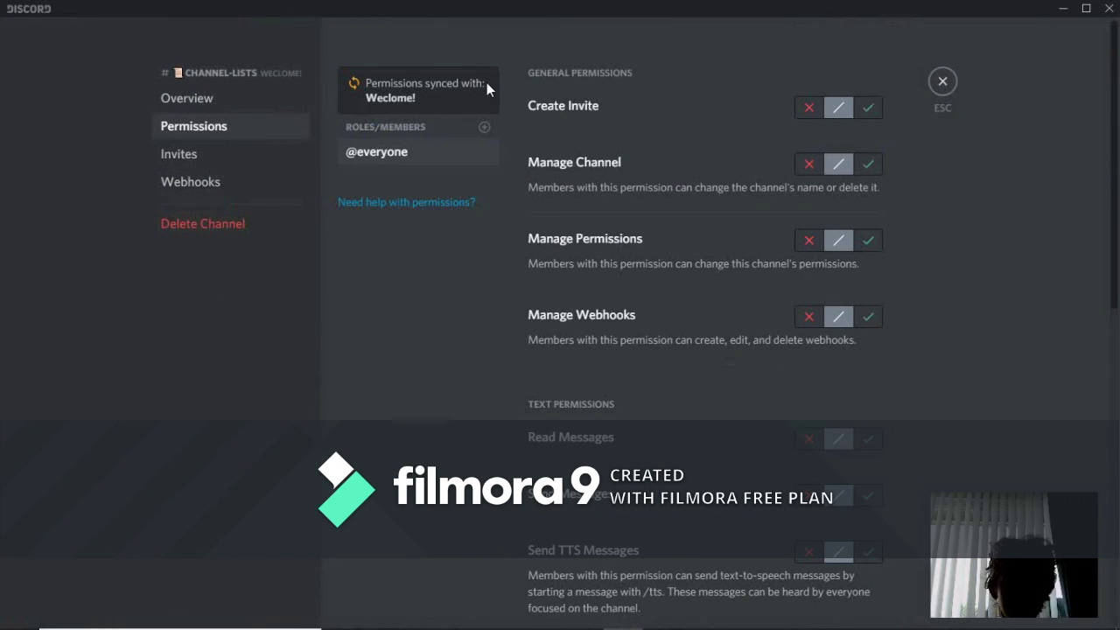
{"action": "left_click", "coordinate": [485, 128]}
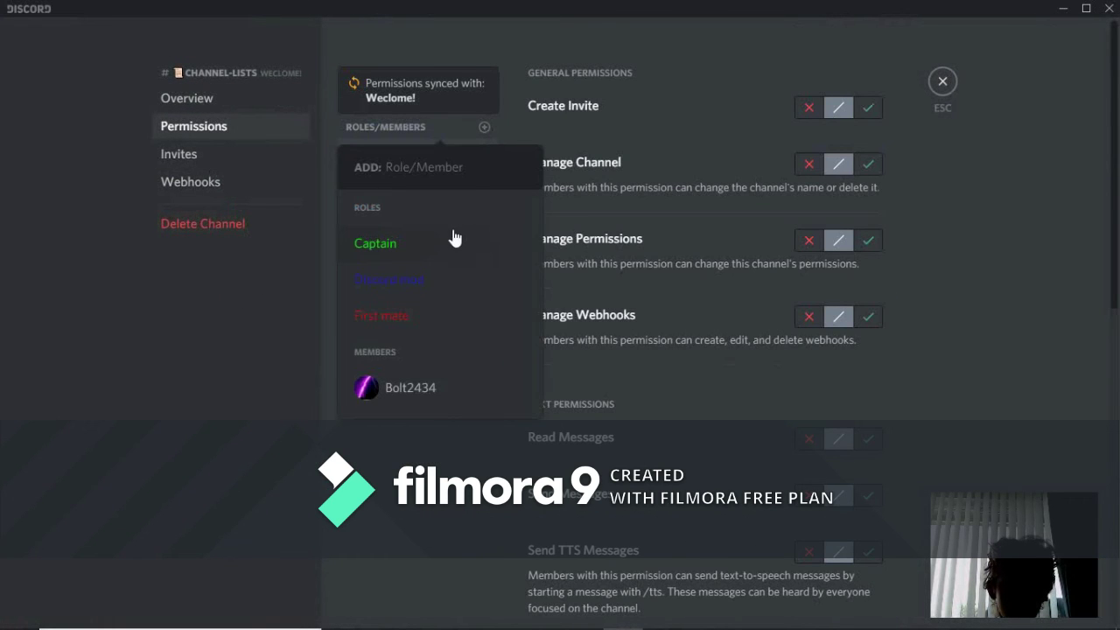
{"action": "left_click", "coordinate": [376, 243]}
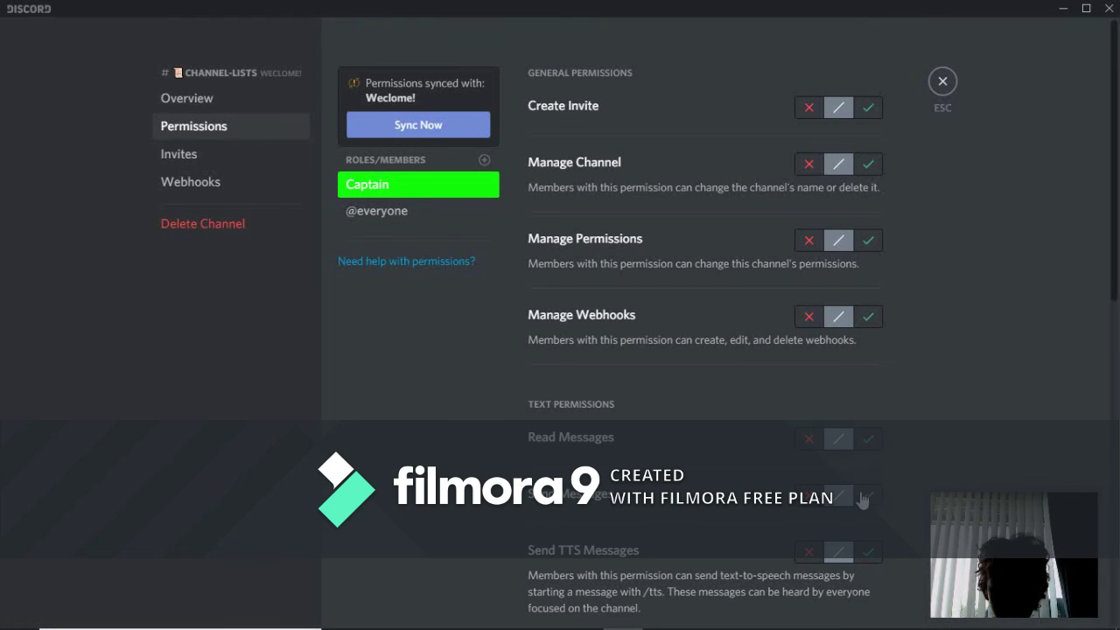
{"action": "left_click", "coordinate": [865, 496]}
{"action": "left_click", "coordinate": [451, 217]}
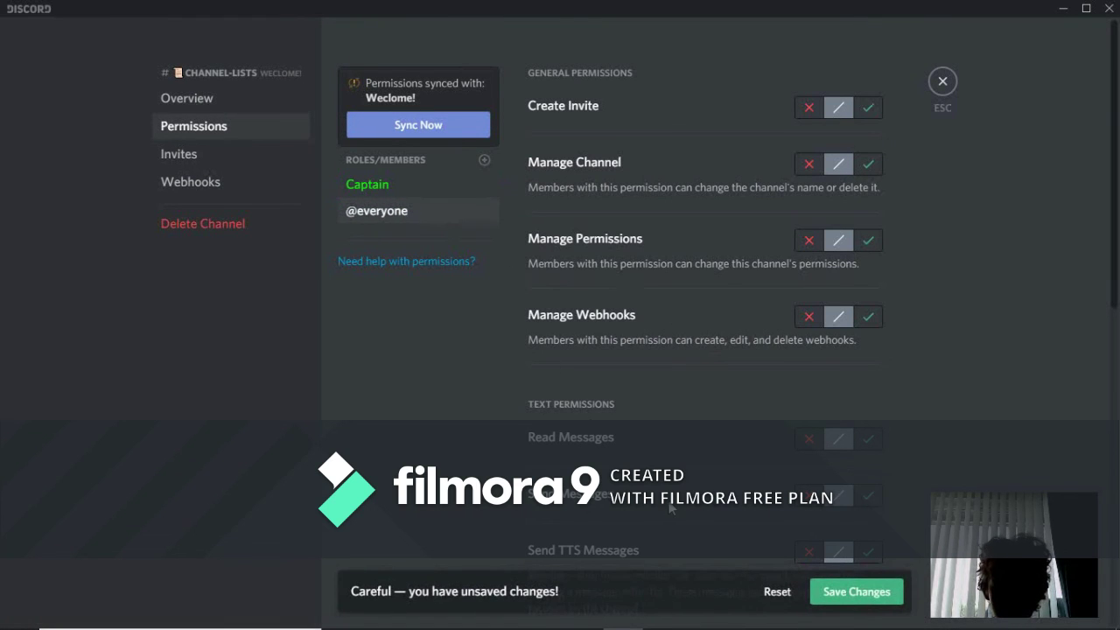
{"action": "left_click", "coordinate": [807, 504]}
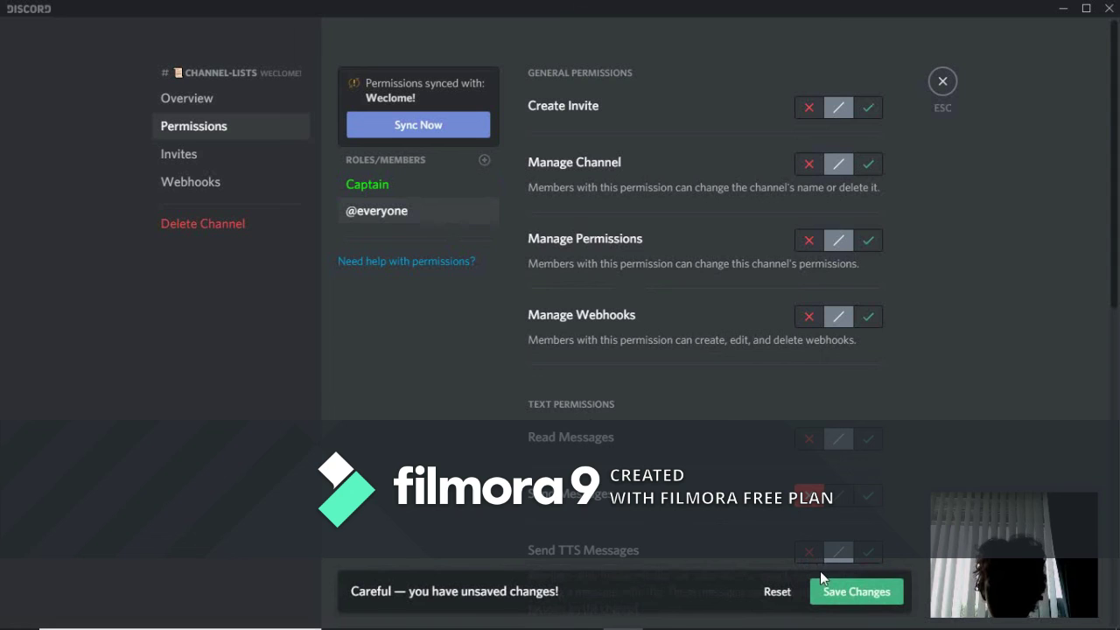
{"action": "left_click", "coordinate": [862, 591]}
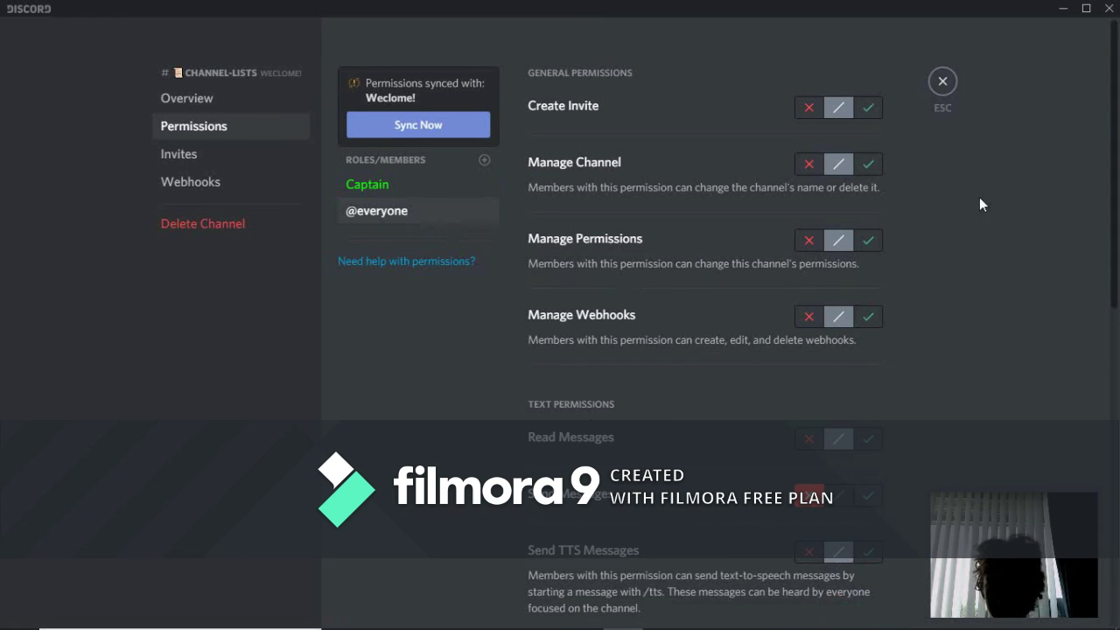
- Close the channel settings and return to #rules by way of #general
{"action": "left_click", "coordinate": [945, 88]}
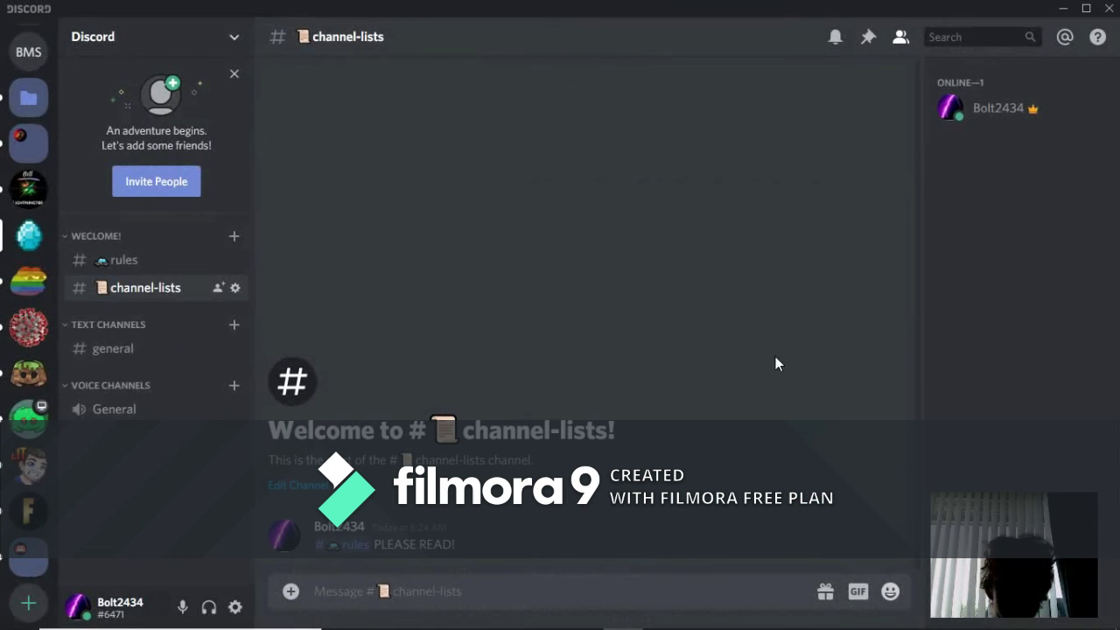
{"action": "left_click", "coordinate": [144, 352]}
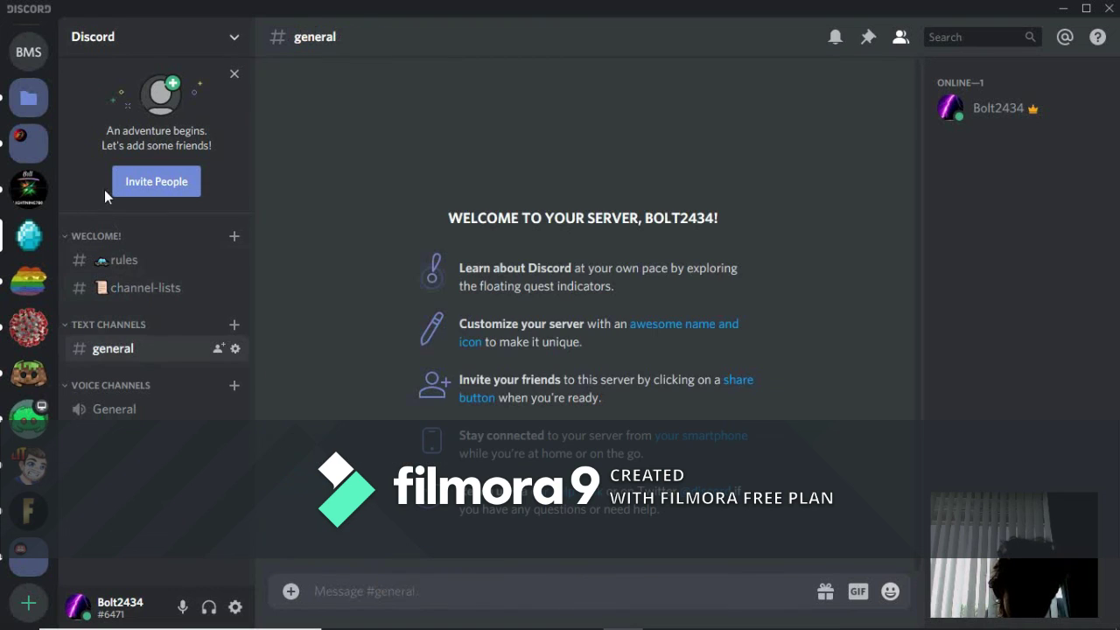
{"action": "left_click", "coordinate": [128, 263]}
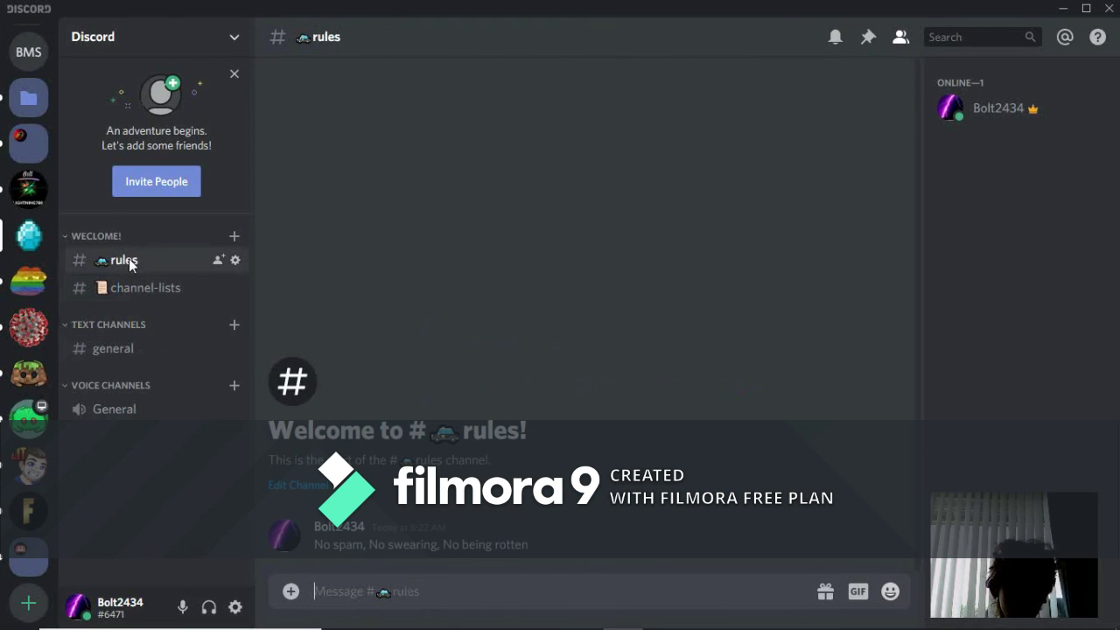